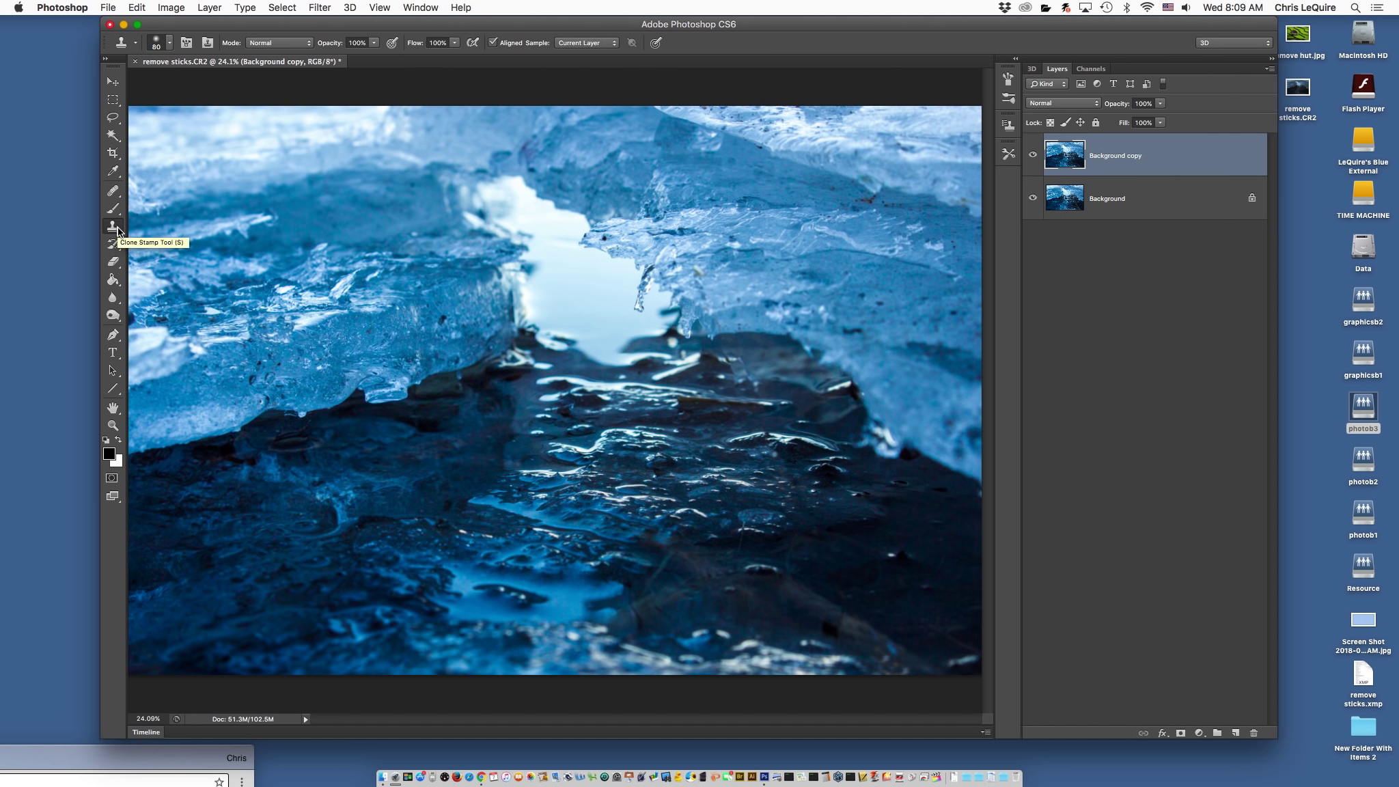
# Step: Toggle the visibility of the Background copy layer repeatedly to compare the retouched ice photo with the original
pyautogui.click(1033, 156)
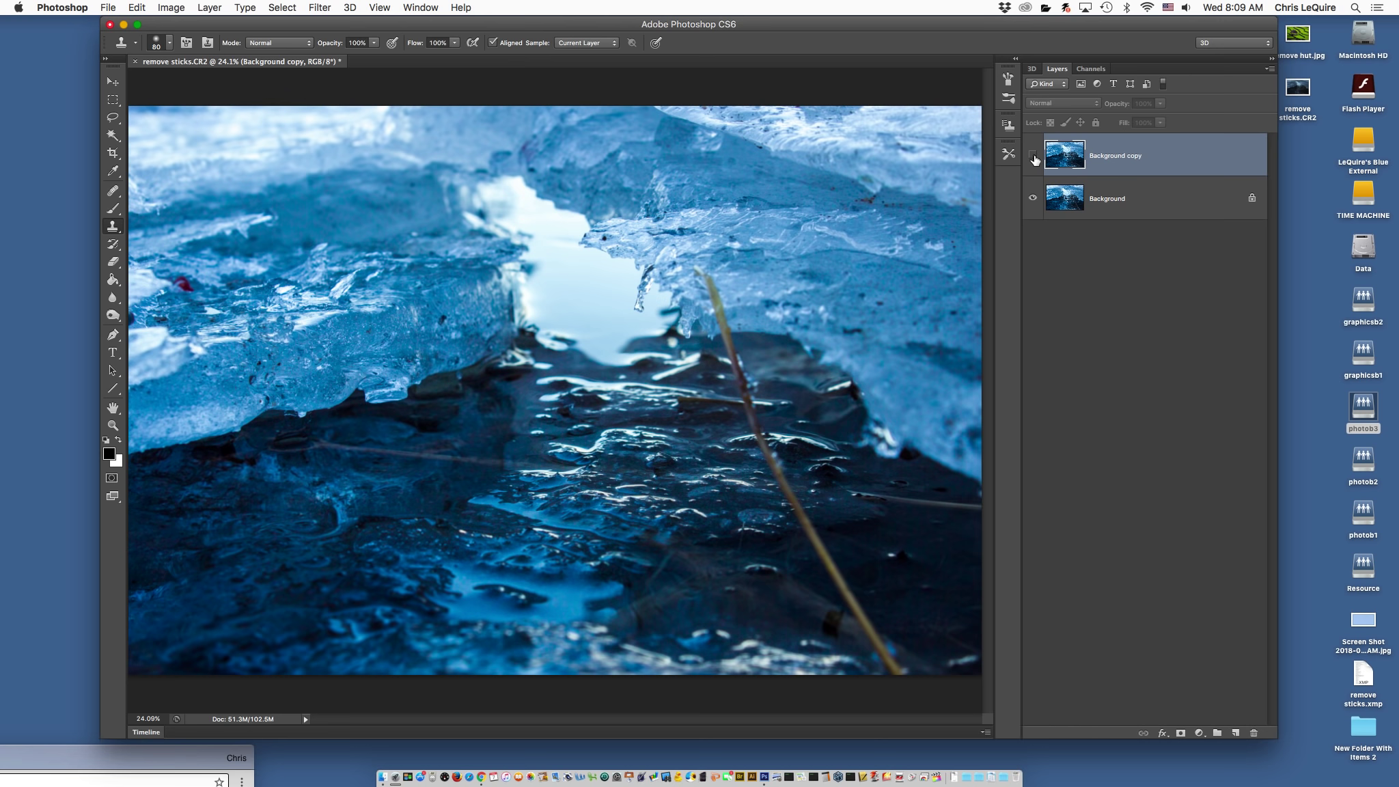
pyautogui.click(1033, 157)
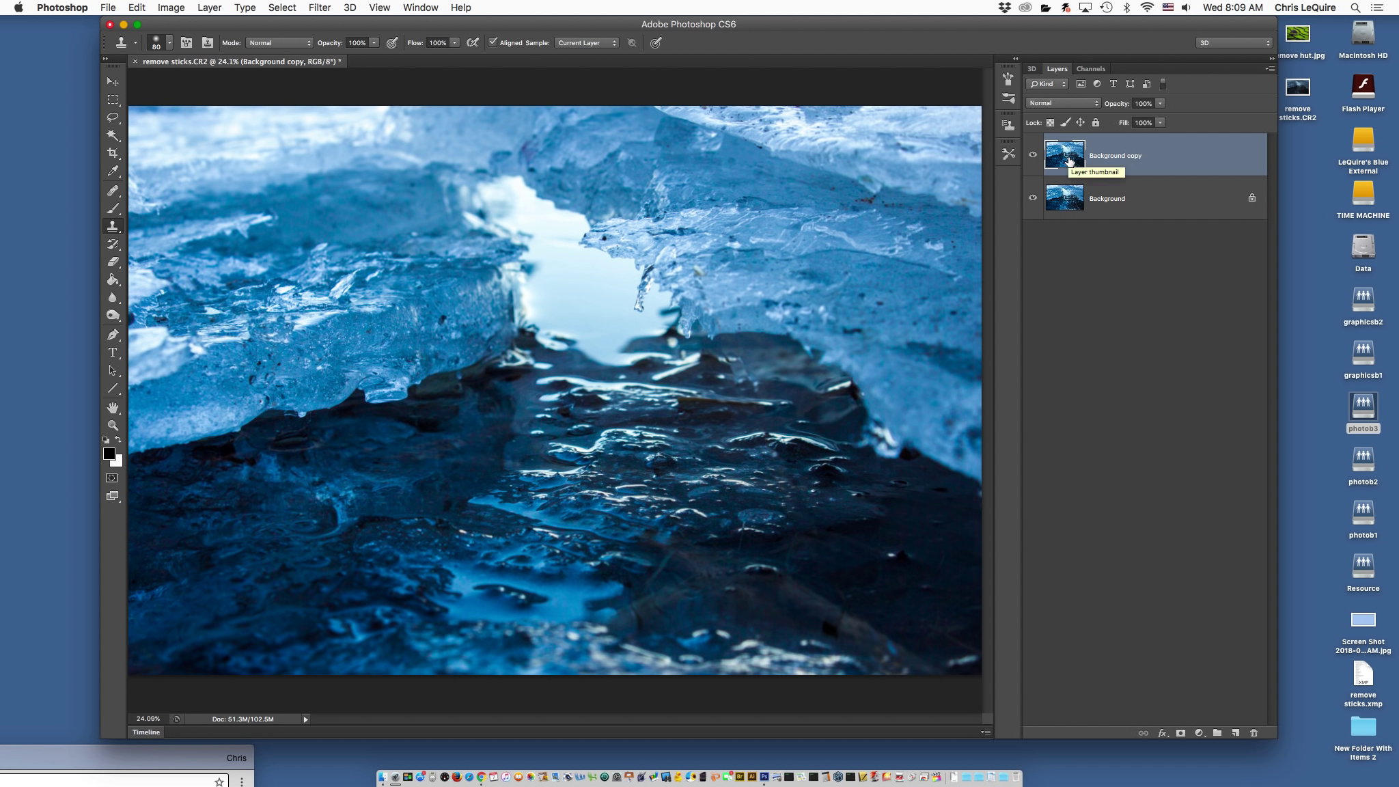
pyautogui.click(1033, 155)
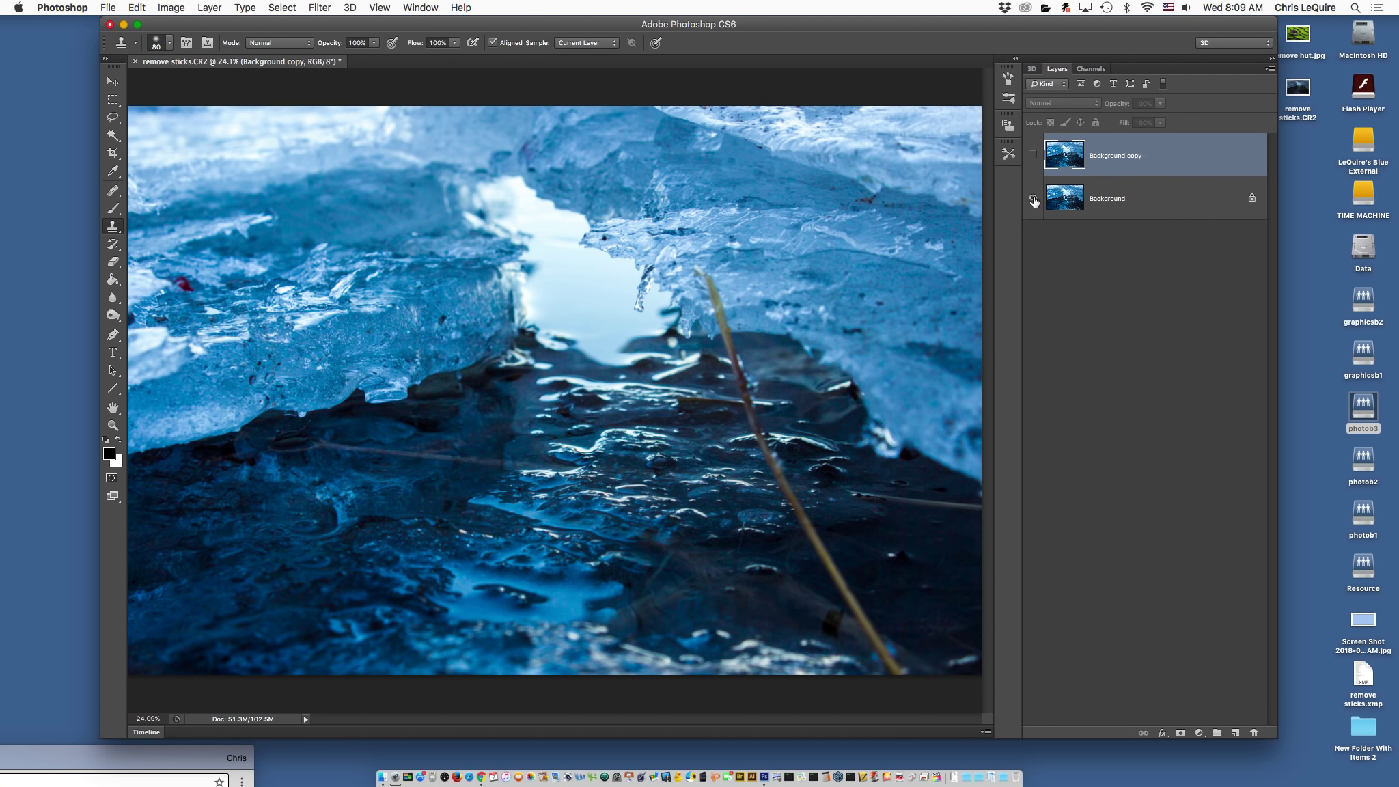
pyautogui.click(1033, 164)
pyautogui.click(1032, 162)
pyautogui.click(1032, 162)
pyautogui.click(1031, 162)
pyautogui.click(1032, 163)
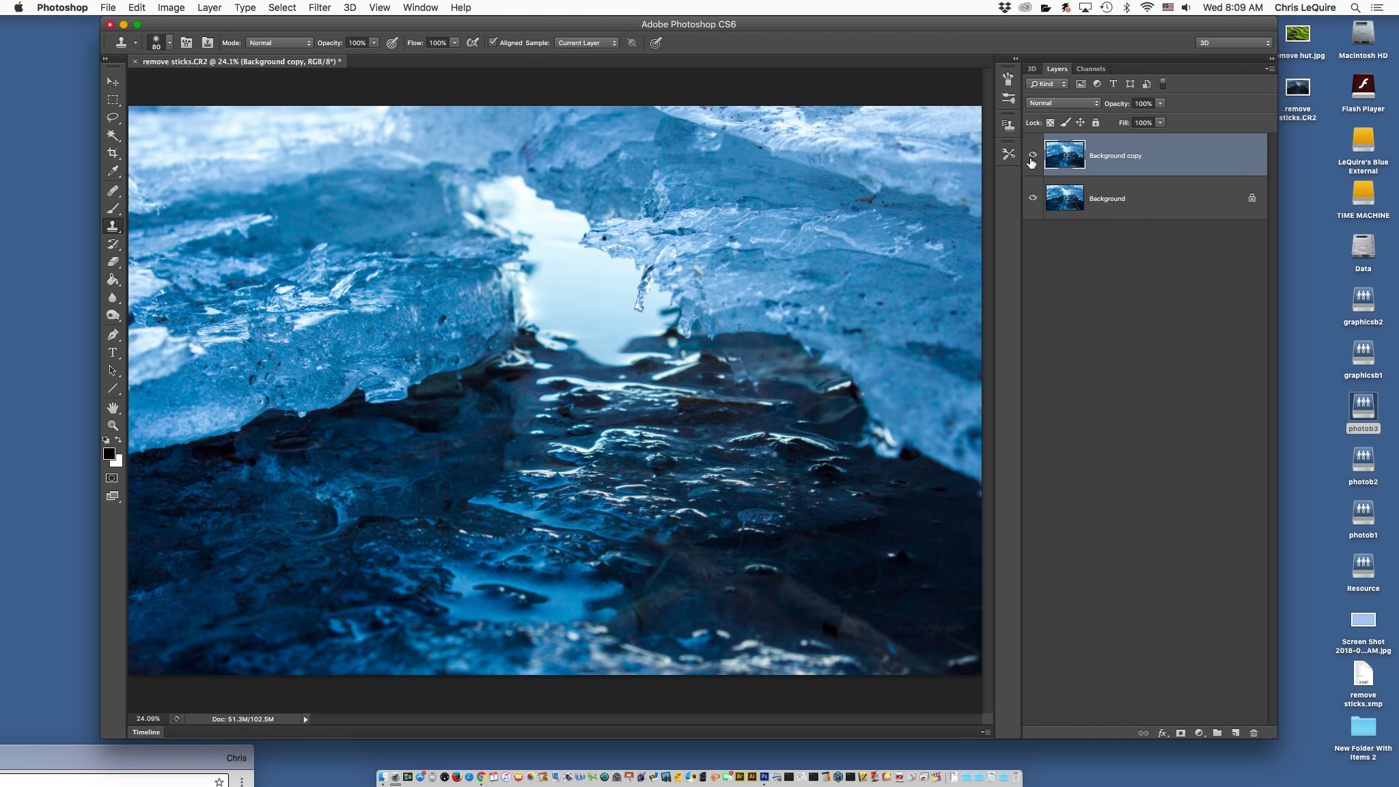
pyautogui.click(1031, 163)
pyautogui.click(1032, 163)
pyautogui.click(1032, 163)
pyautogui.click(1032, 163)
# Step: Switch to System Preferences and review the Mouse button assignments, closing the preferences when done
pyautogui.moveTo(177, 27); pyautogui.dragTo(370, 255)
pyautogui.click(312, 222)
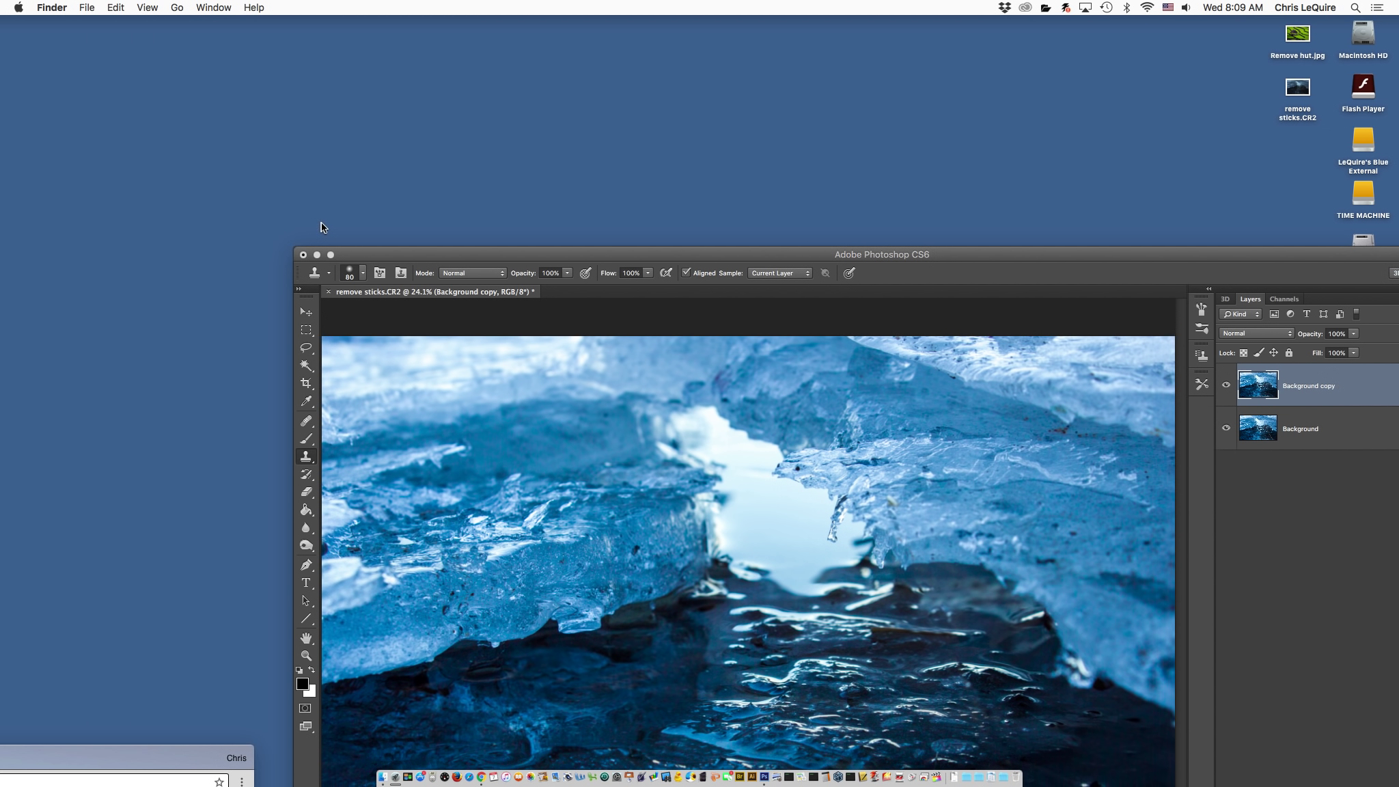
pyautogui.click(19, 8)
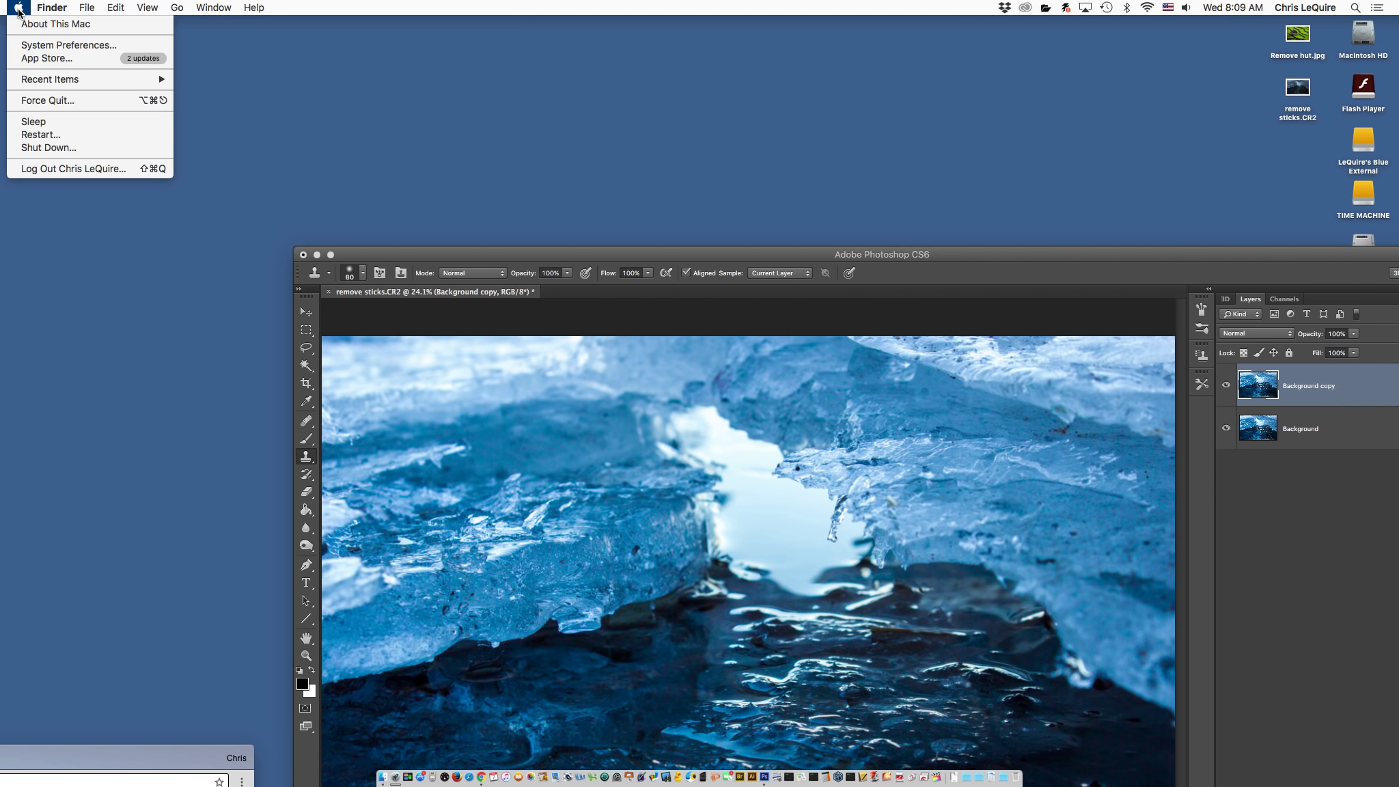
pyautogui.click(30, 45)
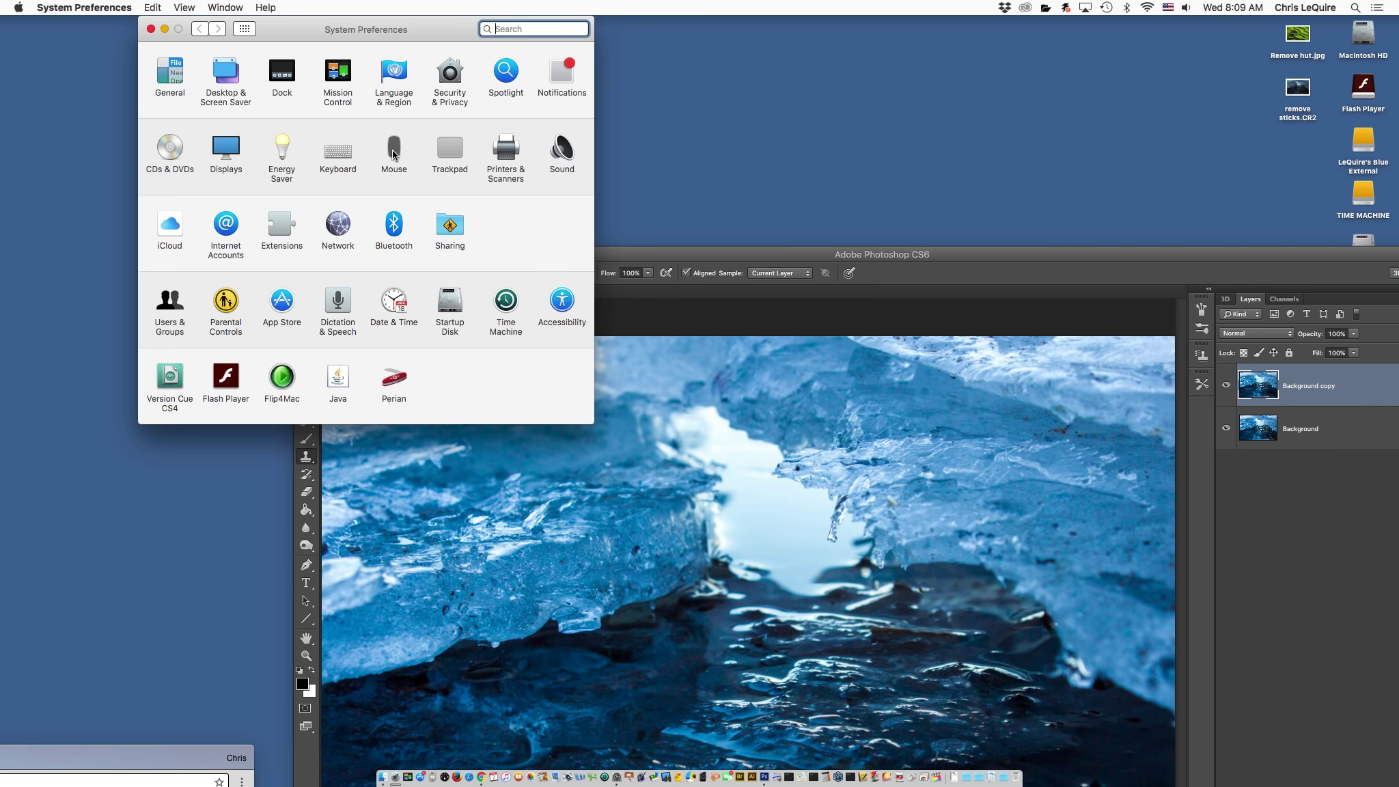
pyautogui.click(394, 152)
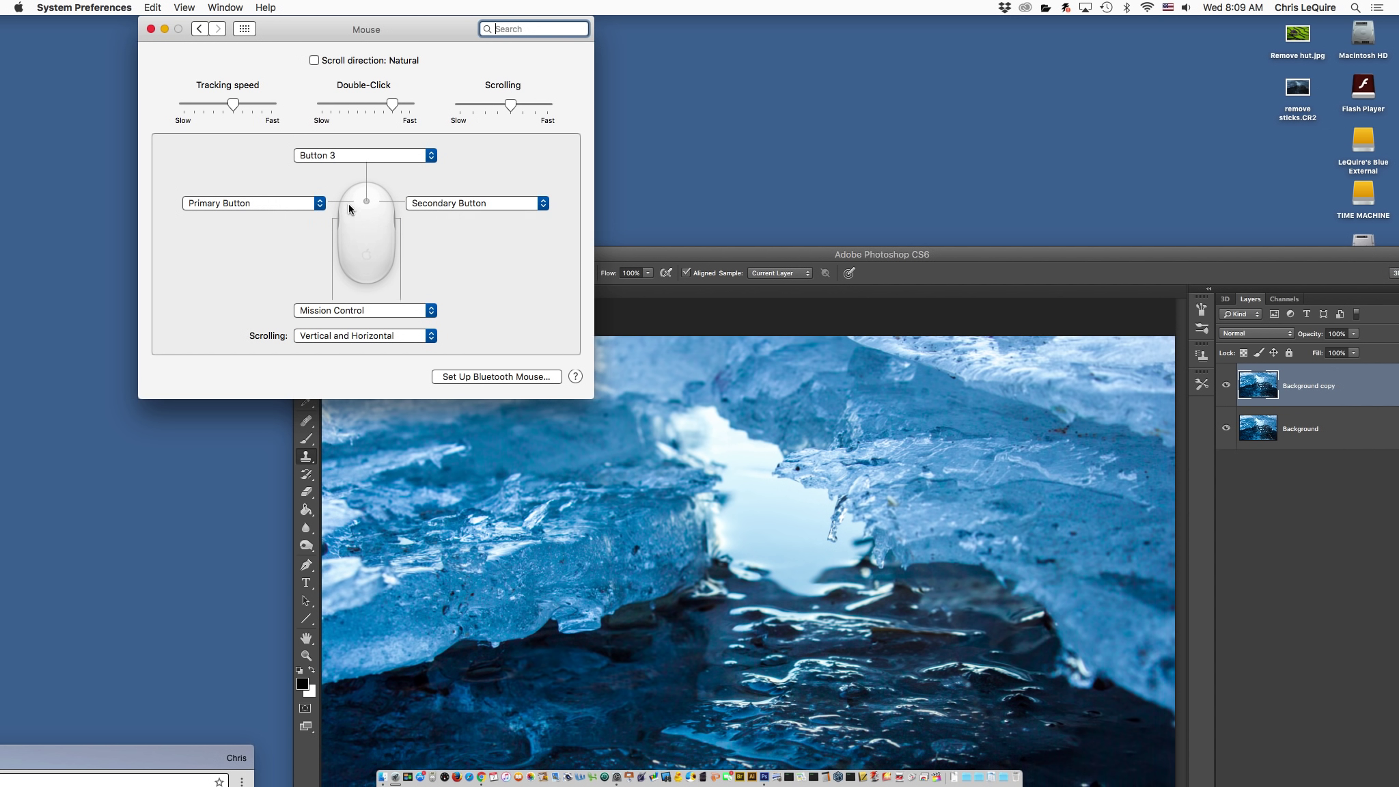
pyautogui.click(150, 30)
# Step: Return to Photoshop and close remove sticks.CR2 without saving its changes, clearing the desktop icons from behind the window
pyautogui.click(572, 265)
pyautogui.moveTo(427, 254); pyautogui.dragTo(365, 172)
pyautogui.click(268, 211)
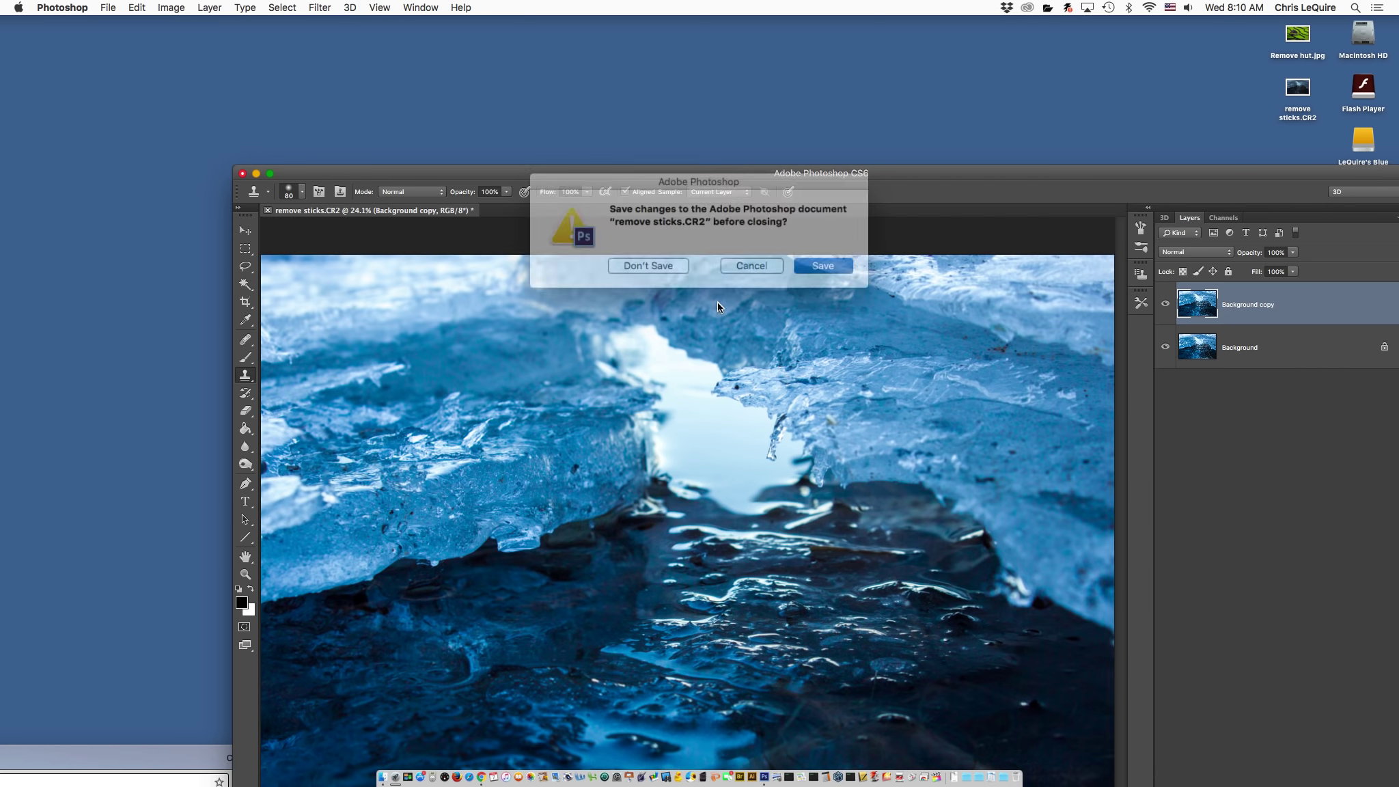
pyautogui.click(654, 263)
pyautogui.moveTo(795, 173); pyautogui.dragTo(323, 104)
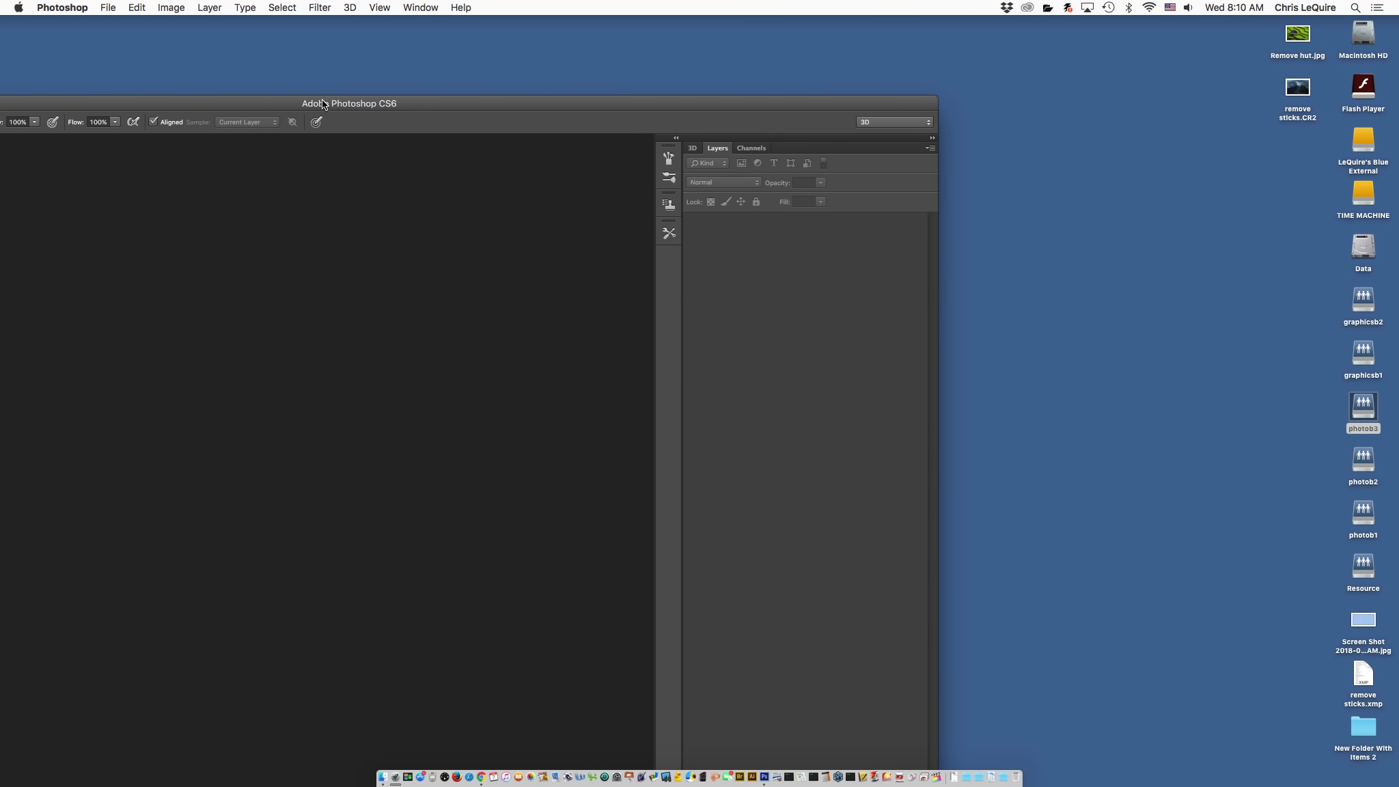
# Step: Copy remove sticks.CR2 from the Remove/ Restore folder on photob2 to the desktop, replacing the existing file, and close the Finder window
pyautogui.click(1063, 390)
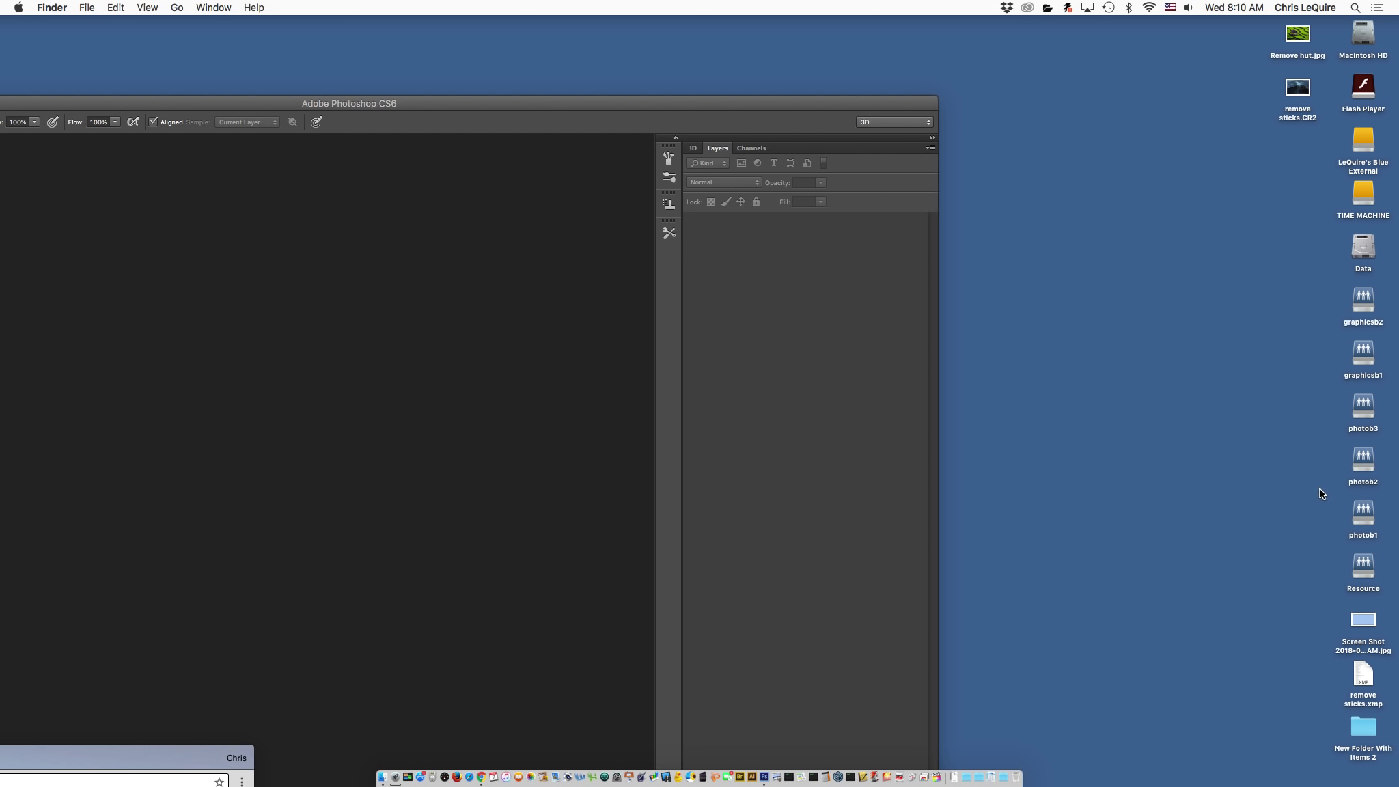
pyautogui.doubleClick(1374, 458)
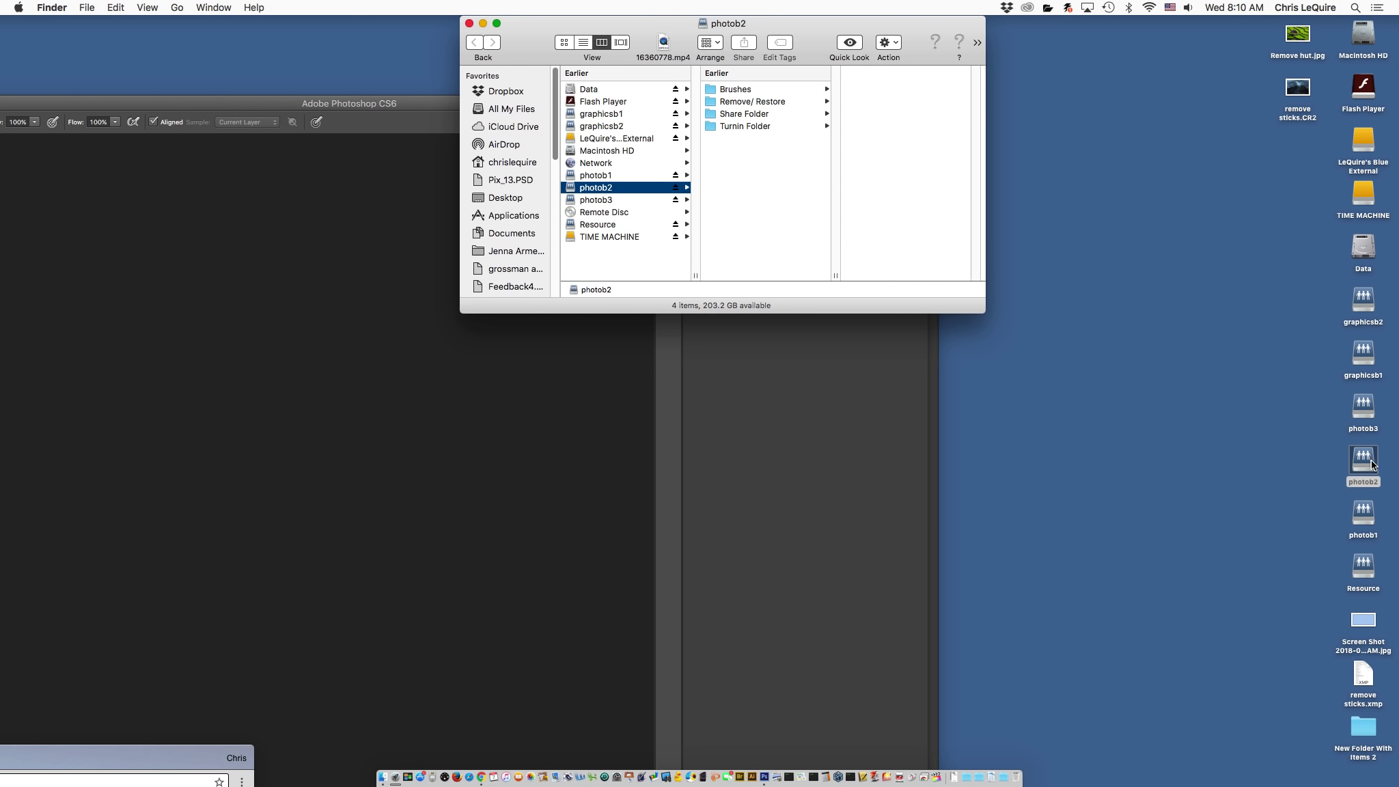
pyautogui.click(758, 104)
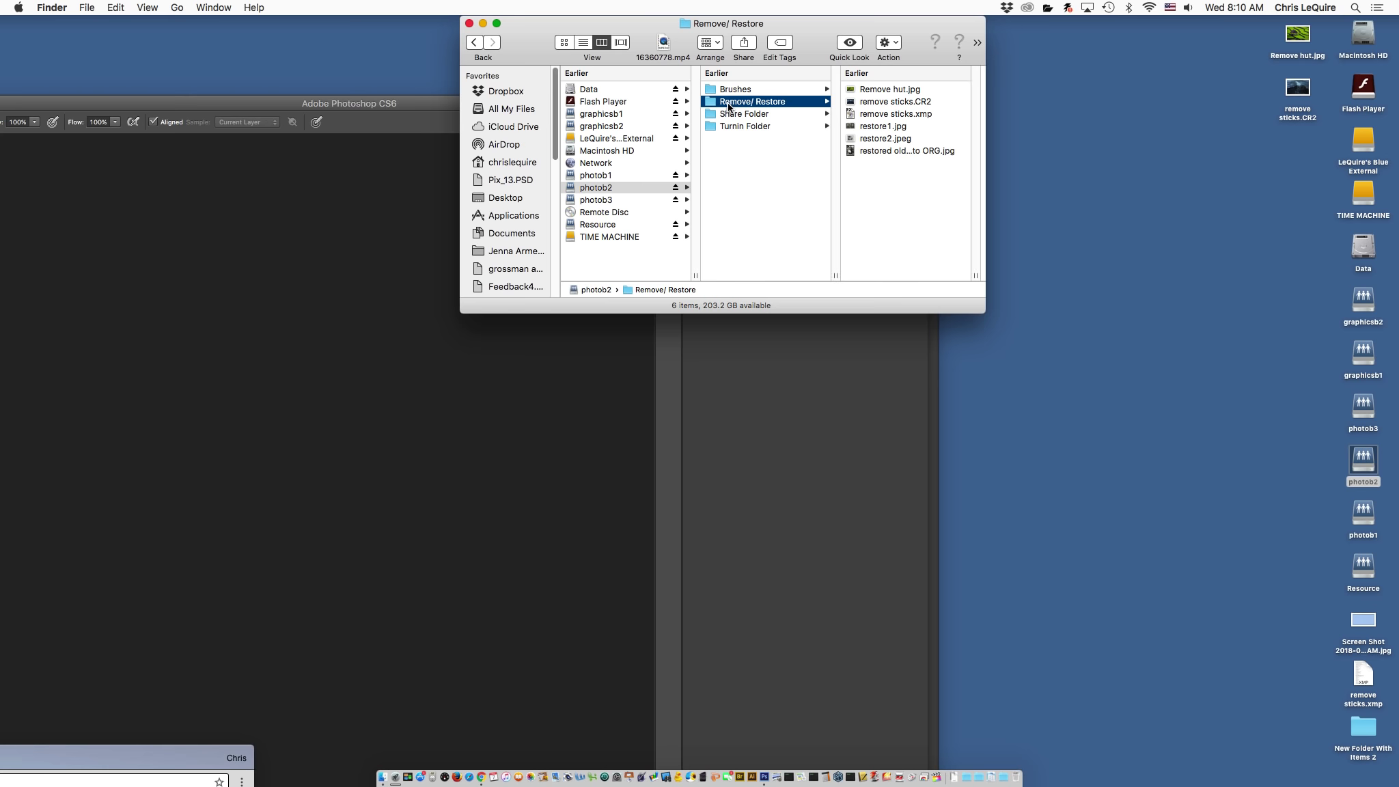
pyautogui.click(874, 102)
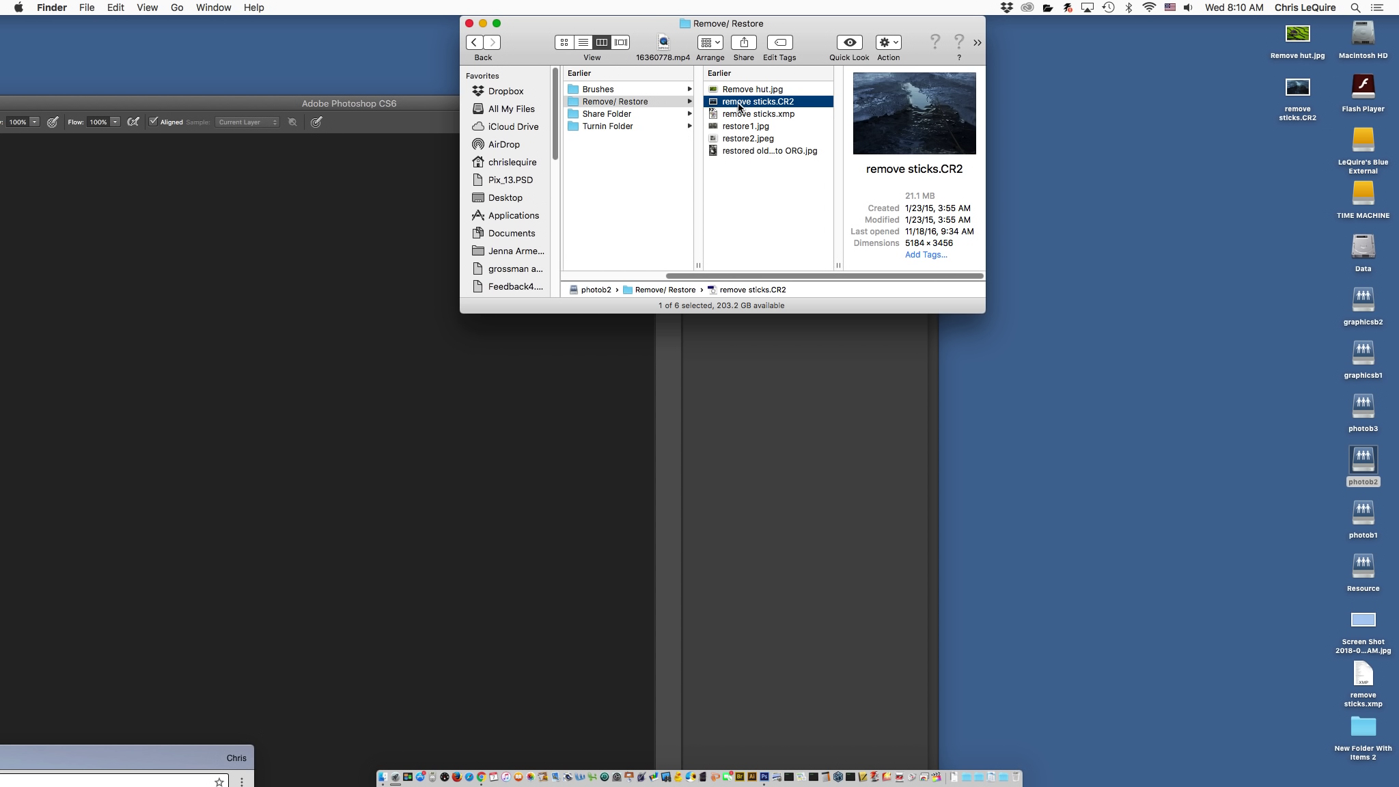
pyautogui.moveTo(728, 104); pyautogui.dragTo(1057, 315)
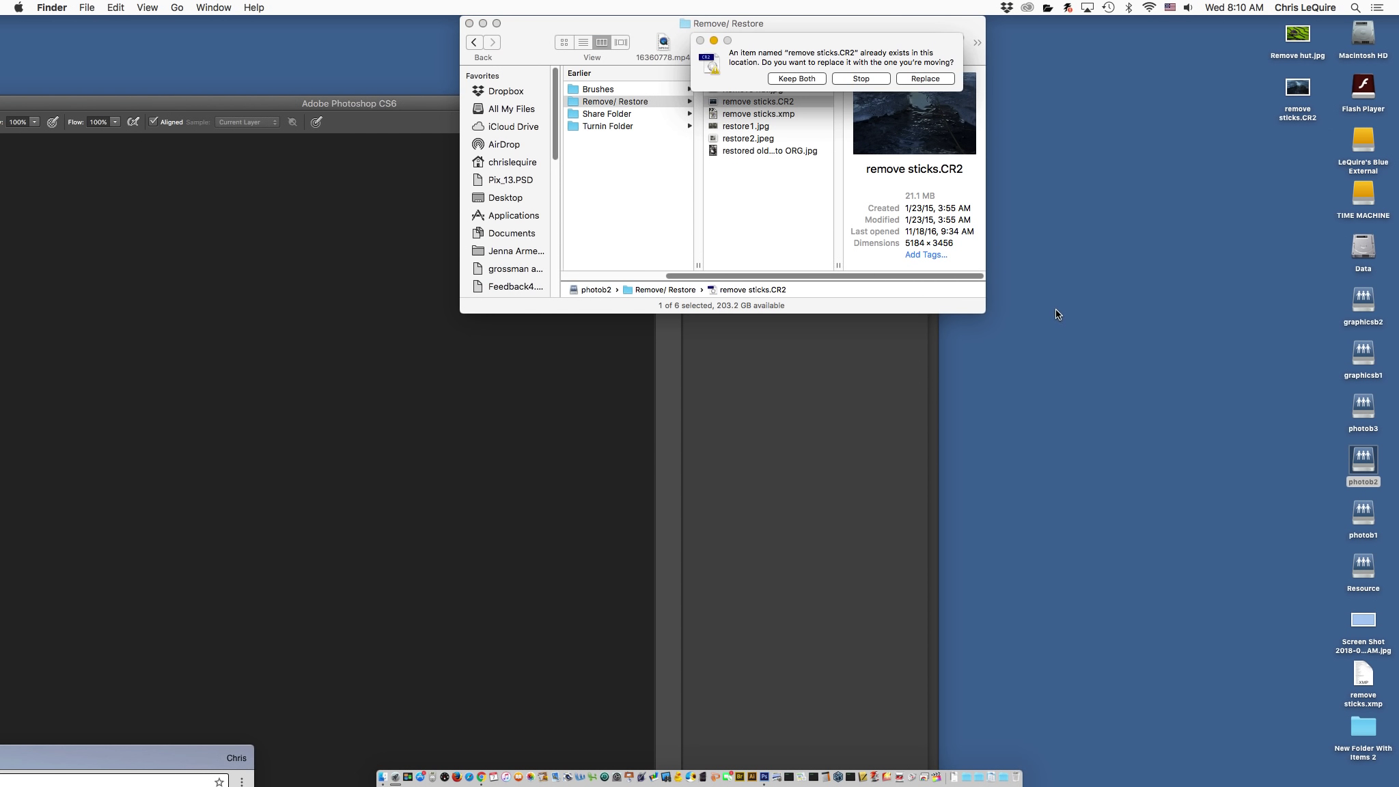
pyautogui.click(926, 80)
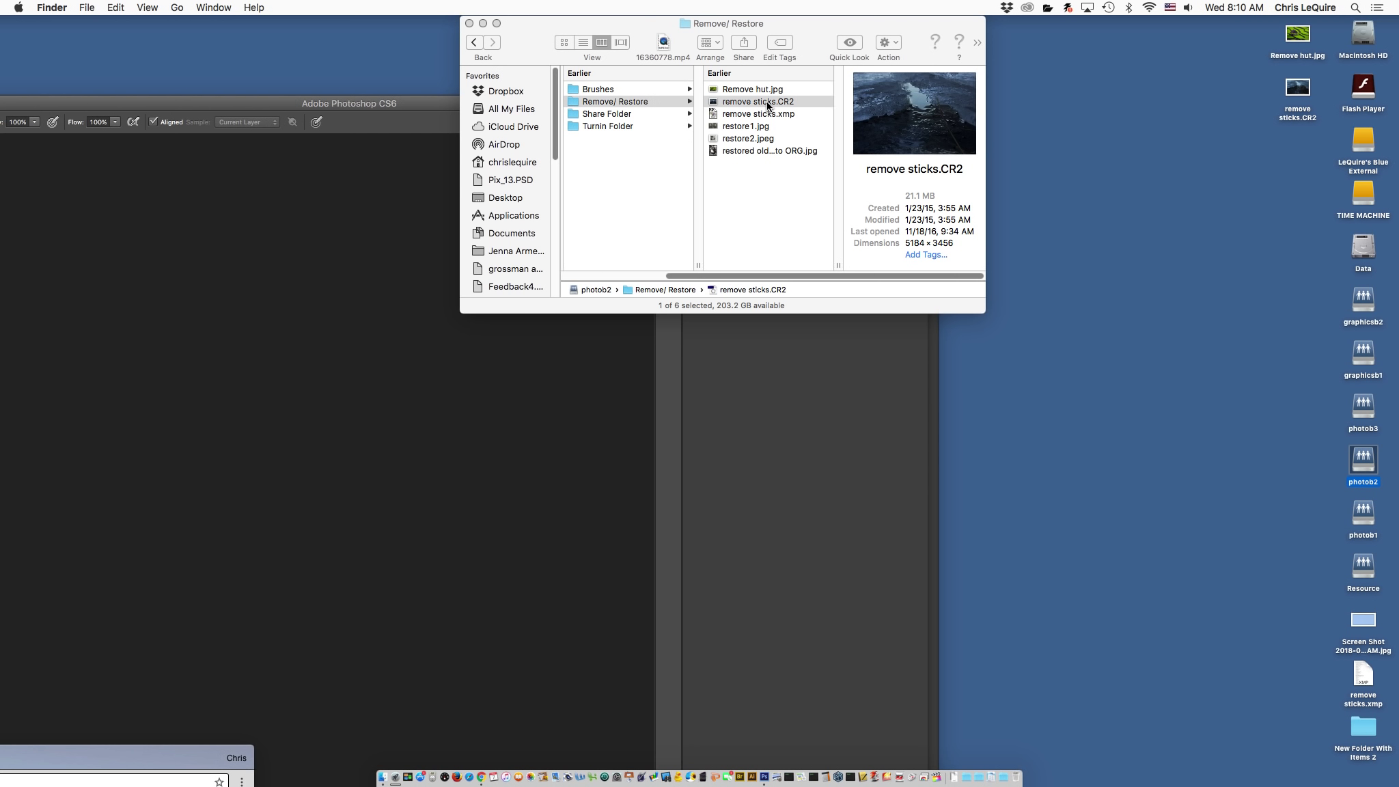
pyautogui.click(524, 40)
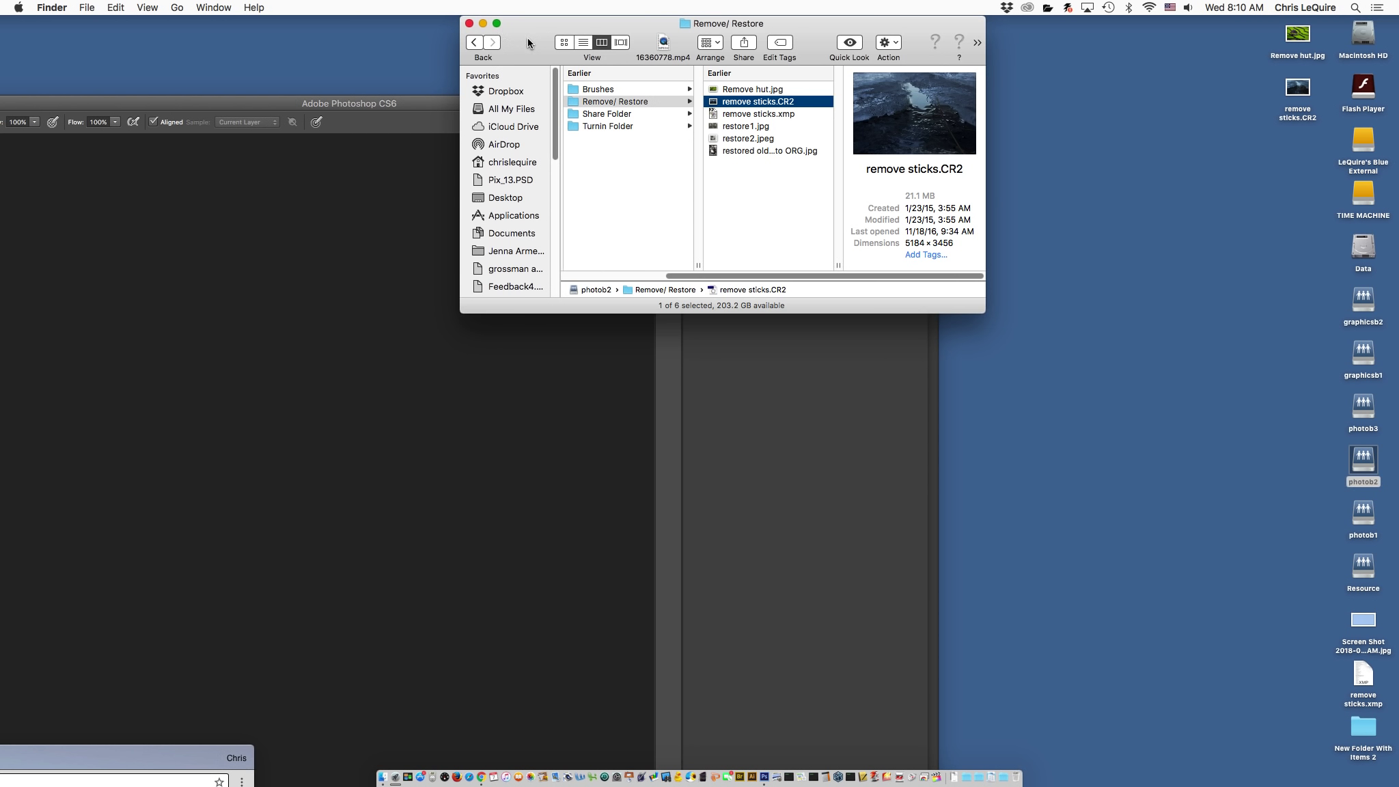
pyautogui.click(470, 24)
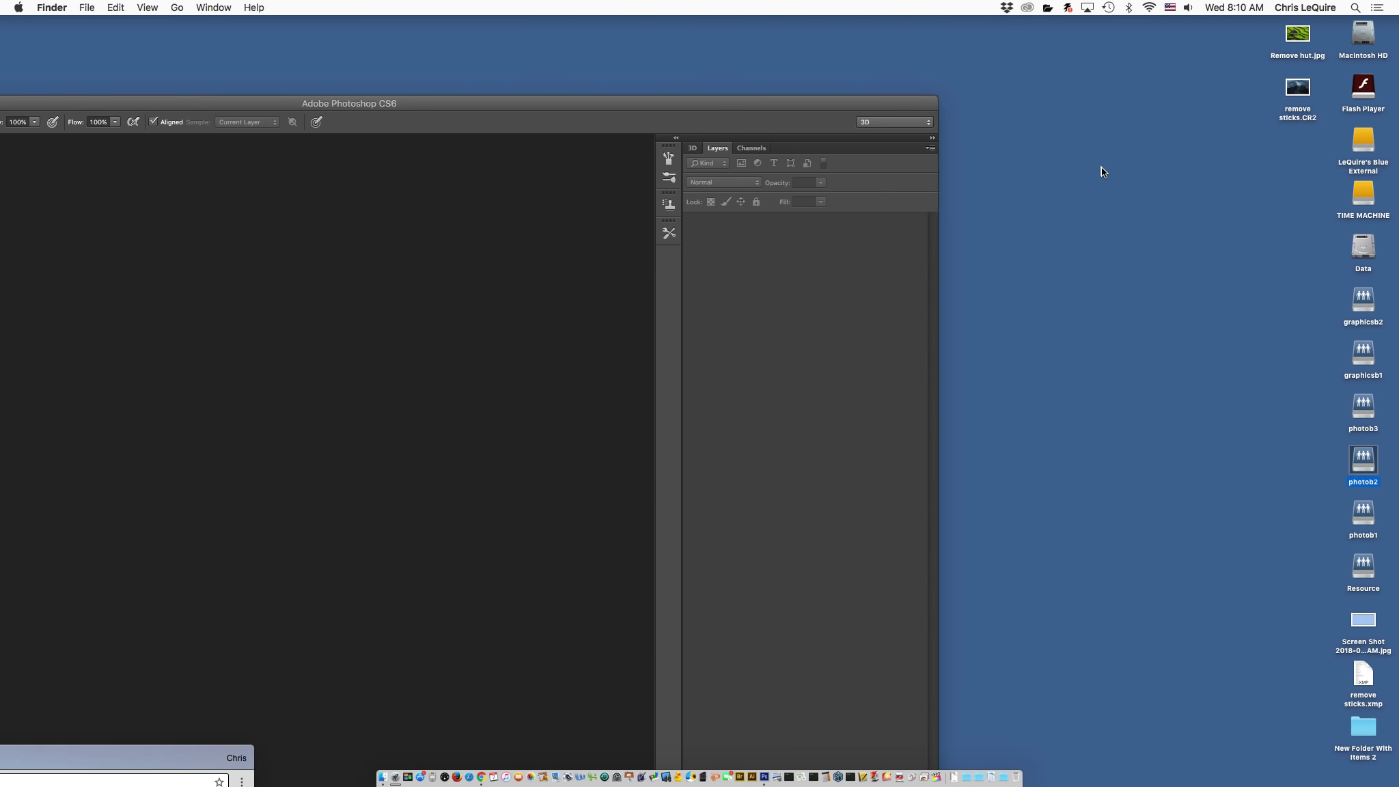
# Step: Open remove sticks.CR2 from the desktop in Camera Raw and bring the tonal, Clarity and Vibrance adjustments back close to neutral
pyautogui.click(807, 101)
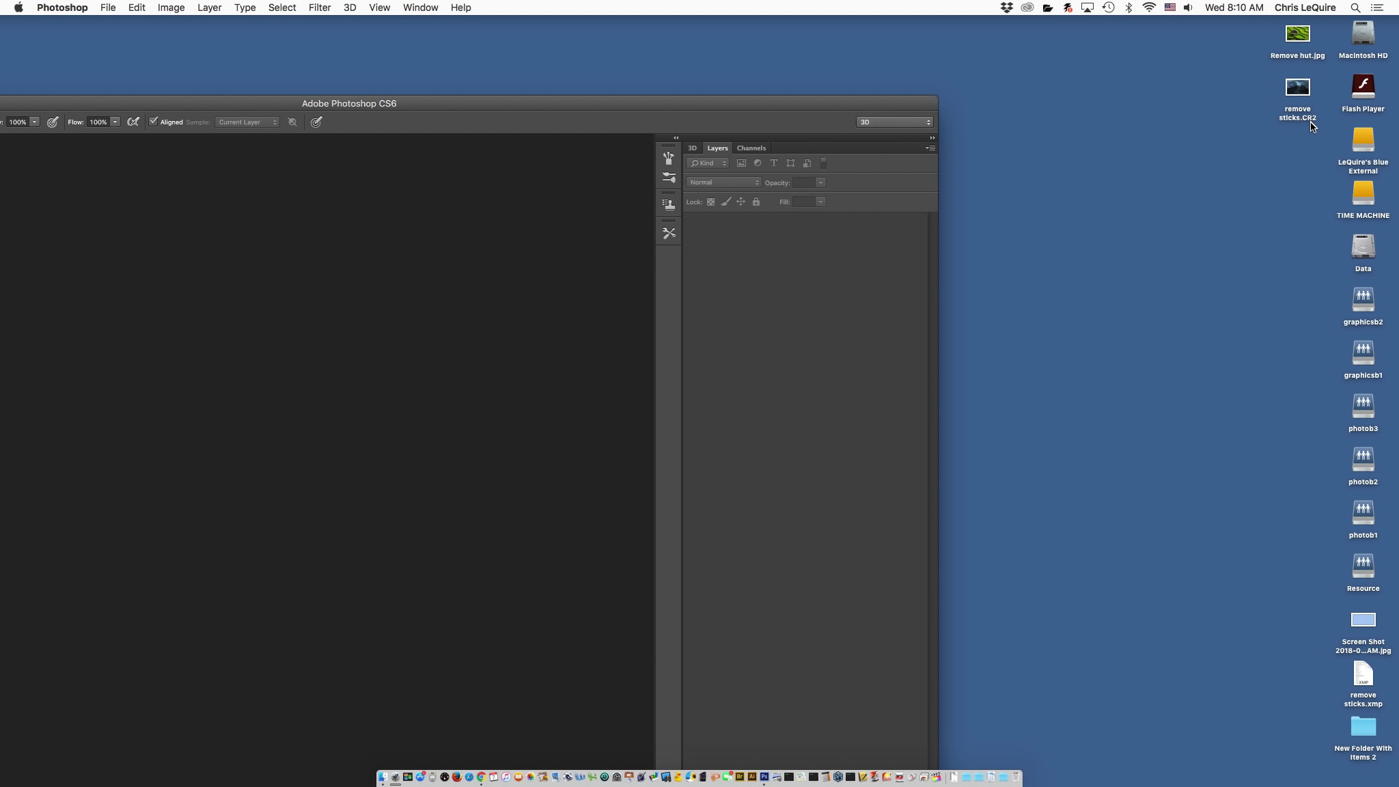
pyautogui.doubleClick(1301, 92)
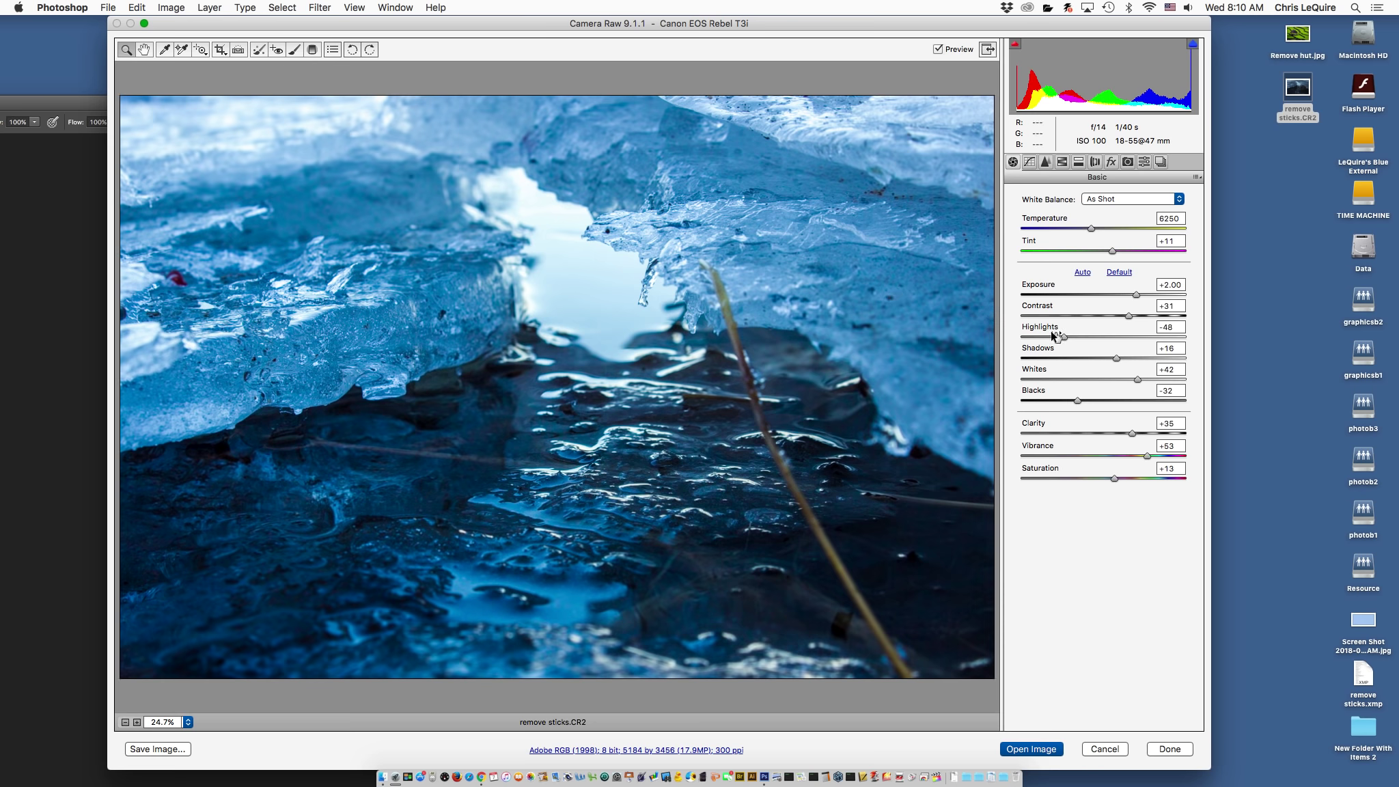
pyautogui.moveTo(1136, 295); pyautogui.dragTo(1103, 319)
pyautogui.moveTo(1063, 337); pyautogui.dragTo(1111, 452)
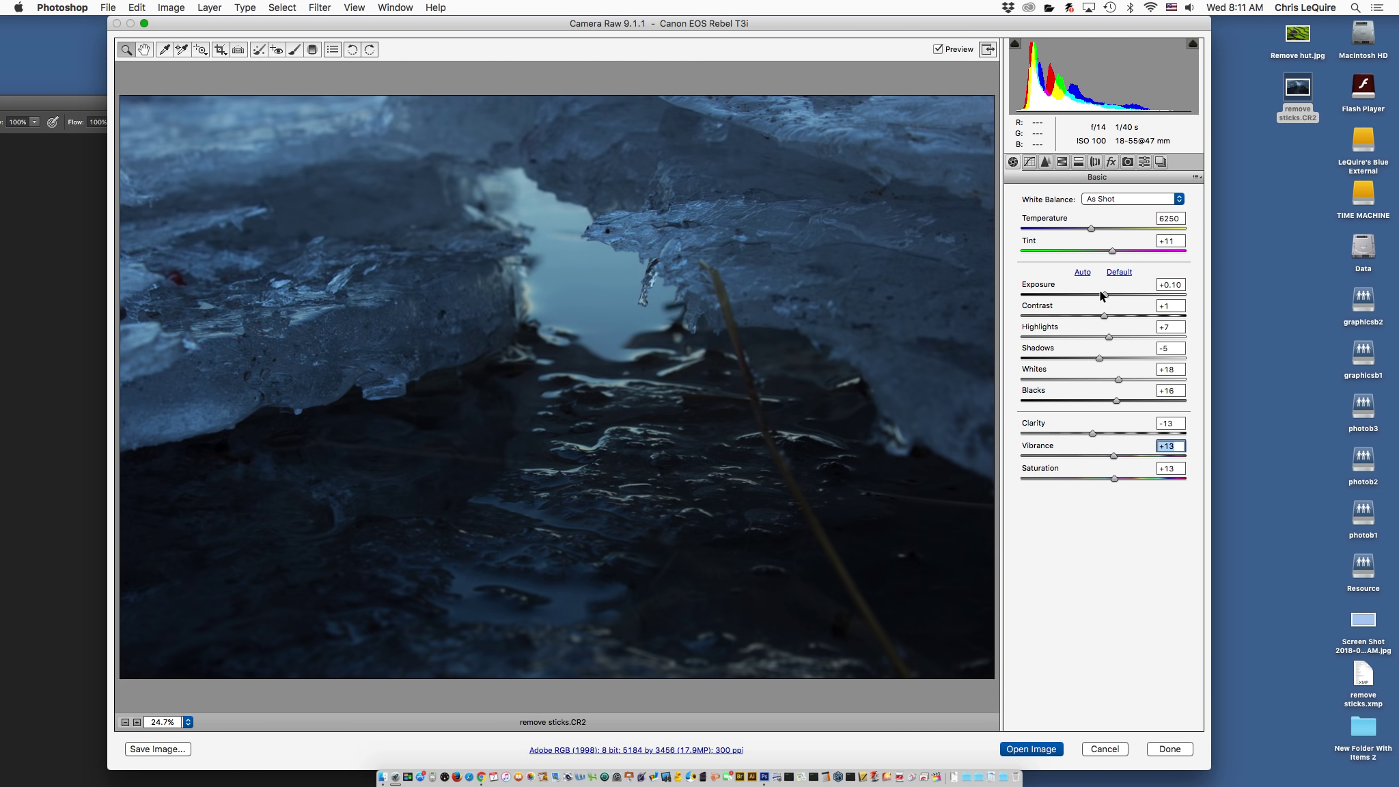
# Step: Set Exposure +2.05, Contrast +53, Highlights +45, Shadows +39, Whites +36, Blacks +6, Clarity +34, Vibrance +57 and Saturation +40, and open the image
pyautogui.moveTo(1107, 296); pyautogui.dragTo(1135, 474)
pyautogui.click(1129, 379)
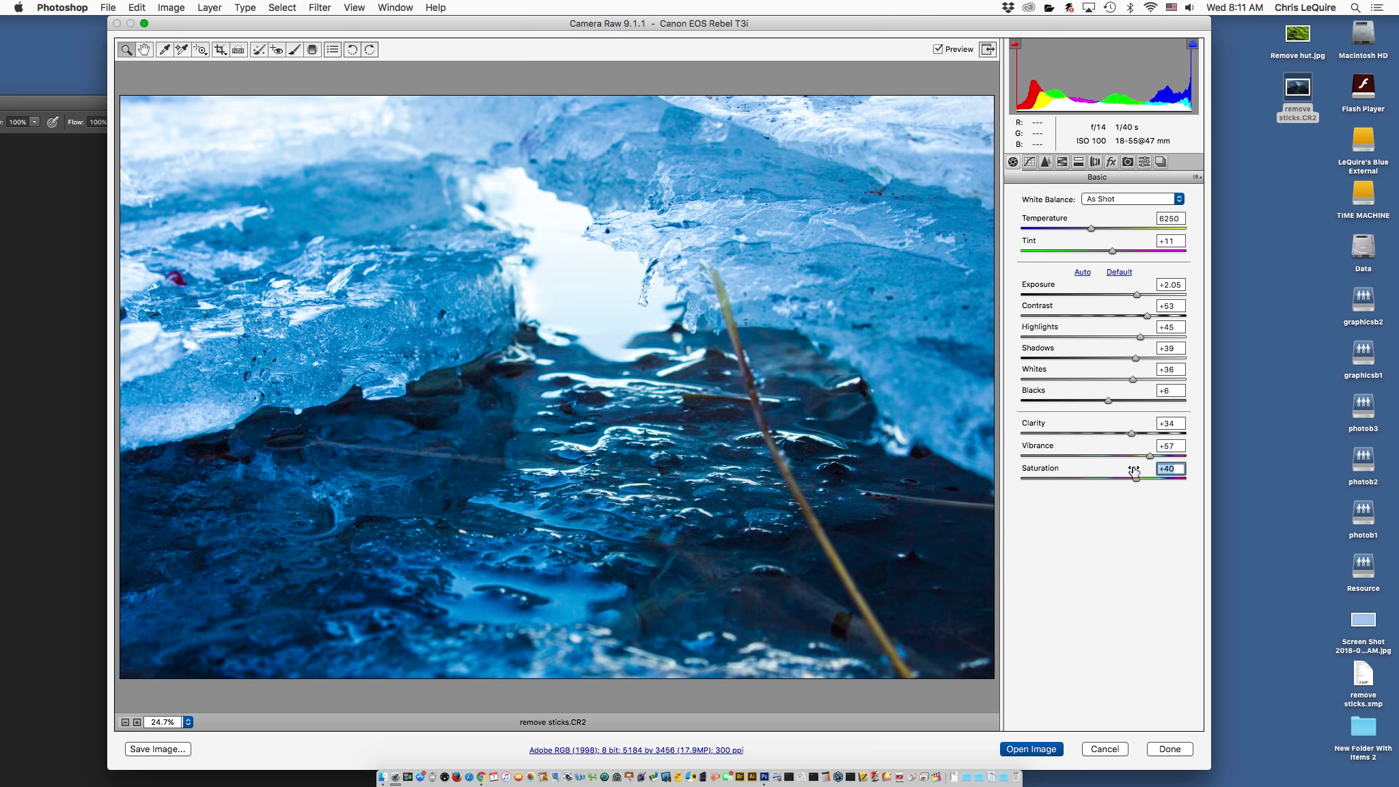
pyautogui.click(1032, 750)
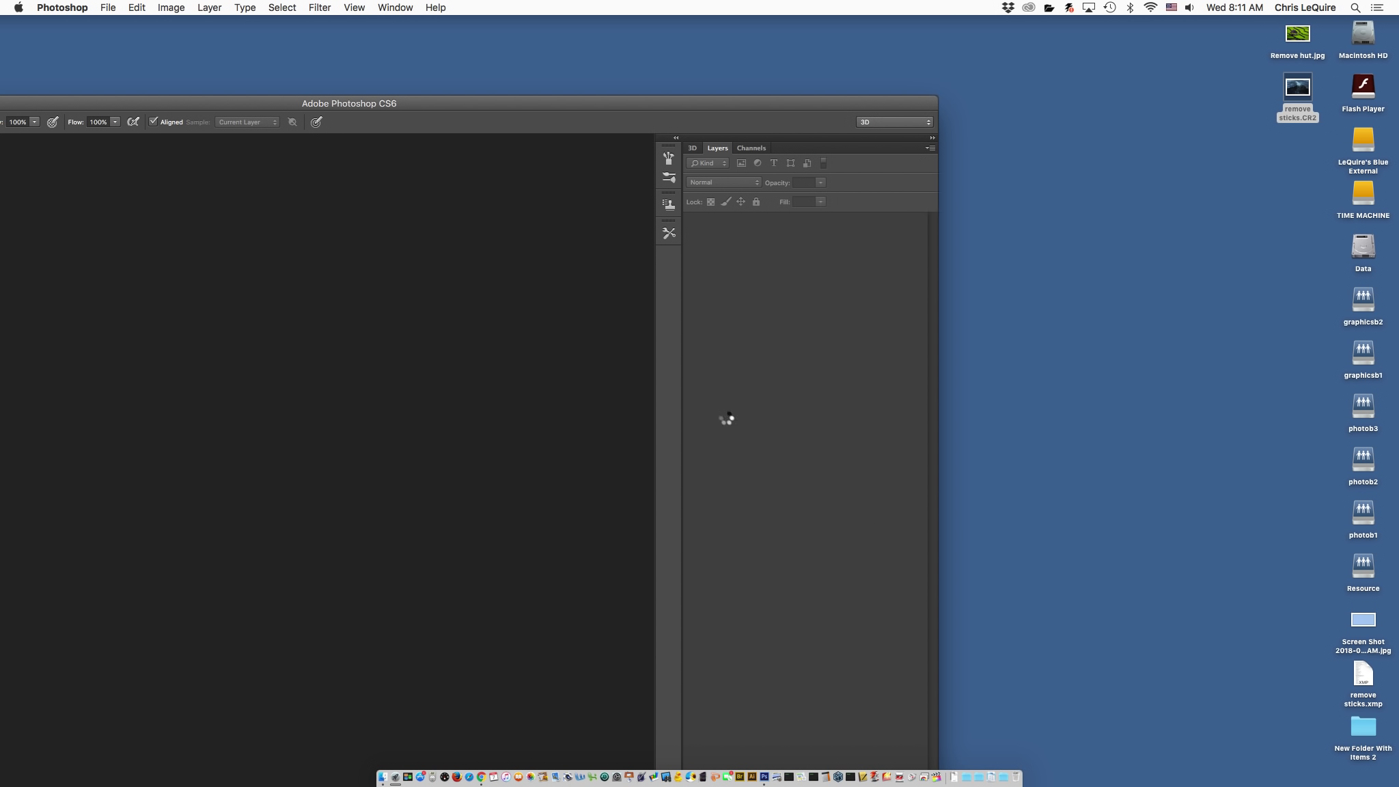
# Step: Duplicate the Background layer and keep the copy as the active layer
pyautogui.moveTo(343, 103); pyautogui.dragTo(671, 17)
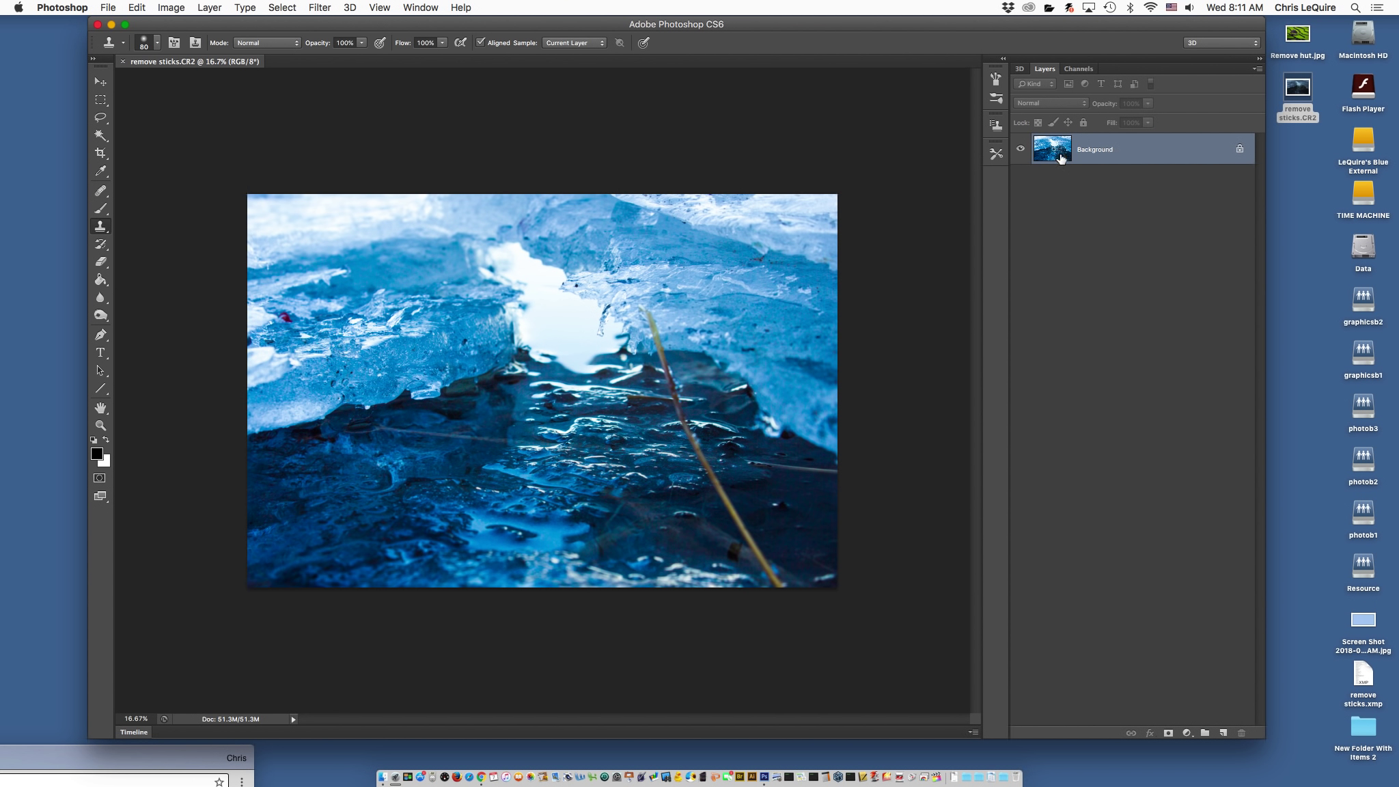
pyautogui.moveTo(1061, 159); pyautogui.dragTo(1225, 732)
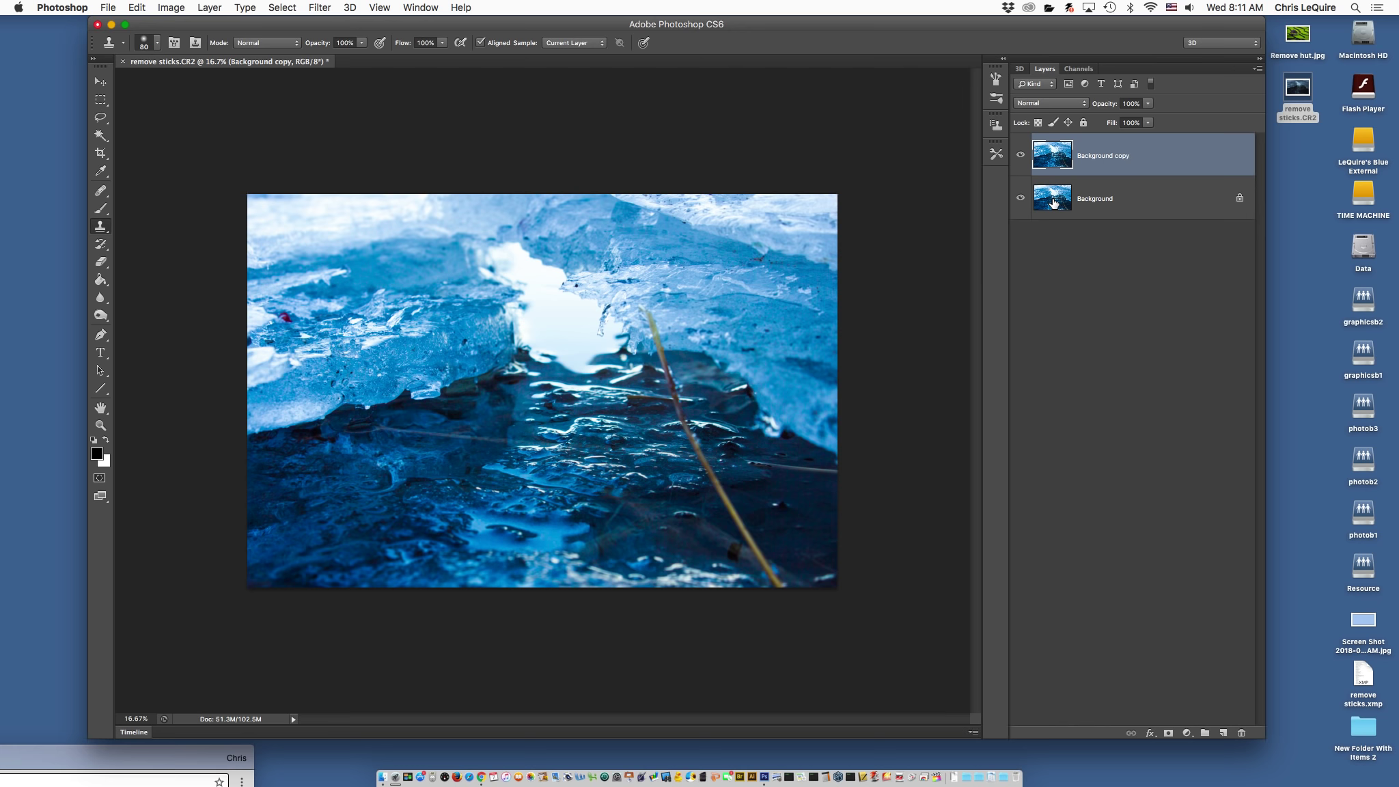
pyautogui.click(1120, 217)
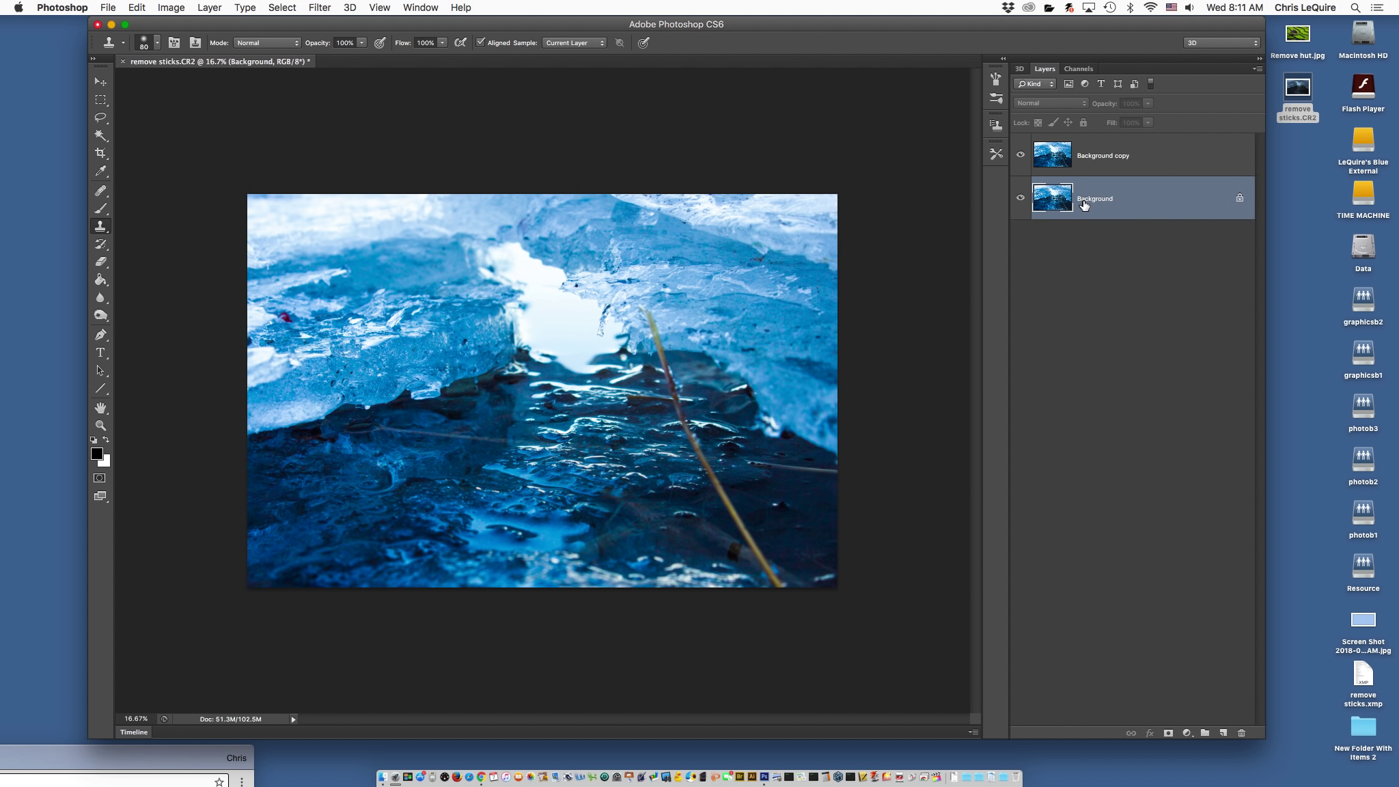
pyautogui.click(1070, 162)
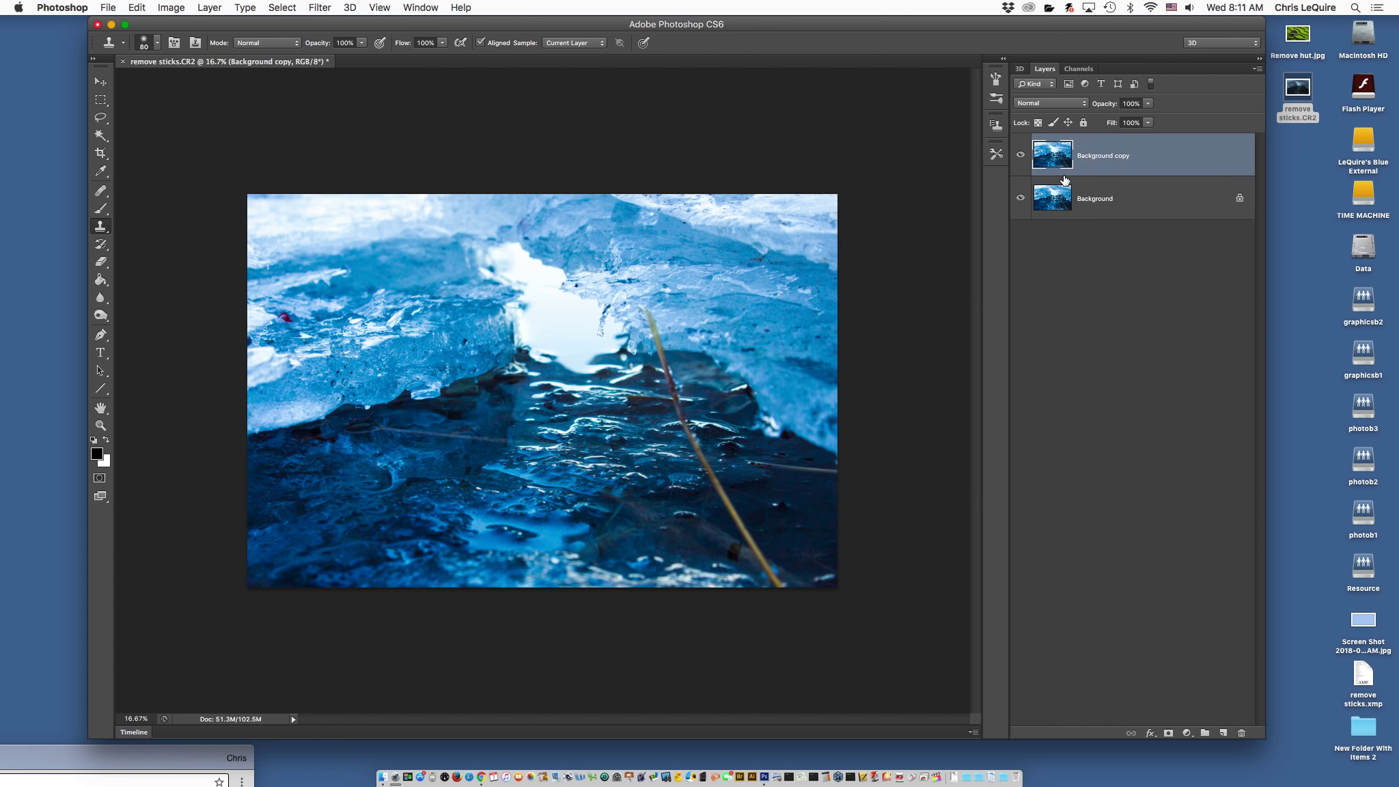
# Step: Activate the Clone Stamp tool for retouching the long stick over the dark water on the Background copy layer
pyautogui.click(100, 428)
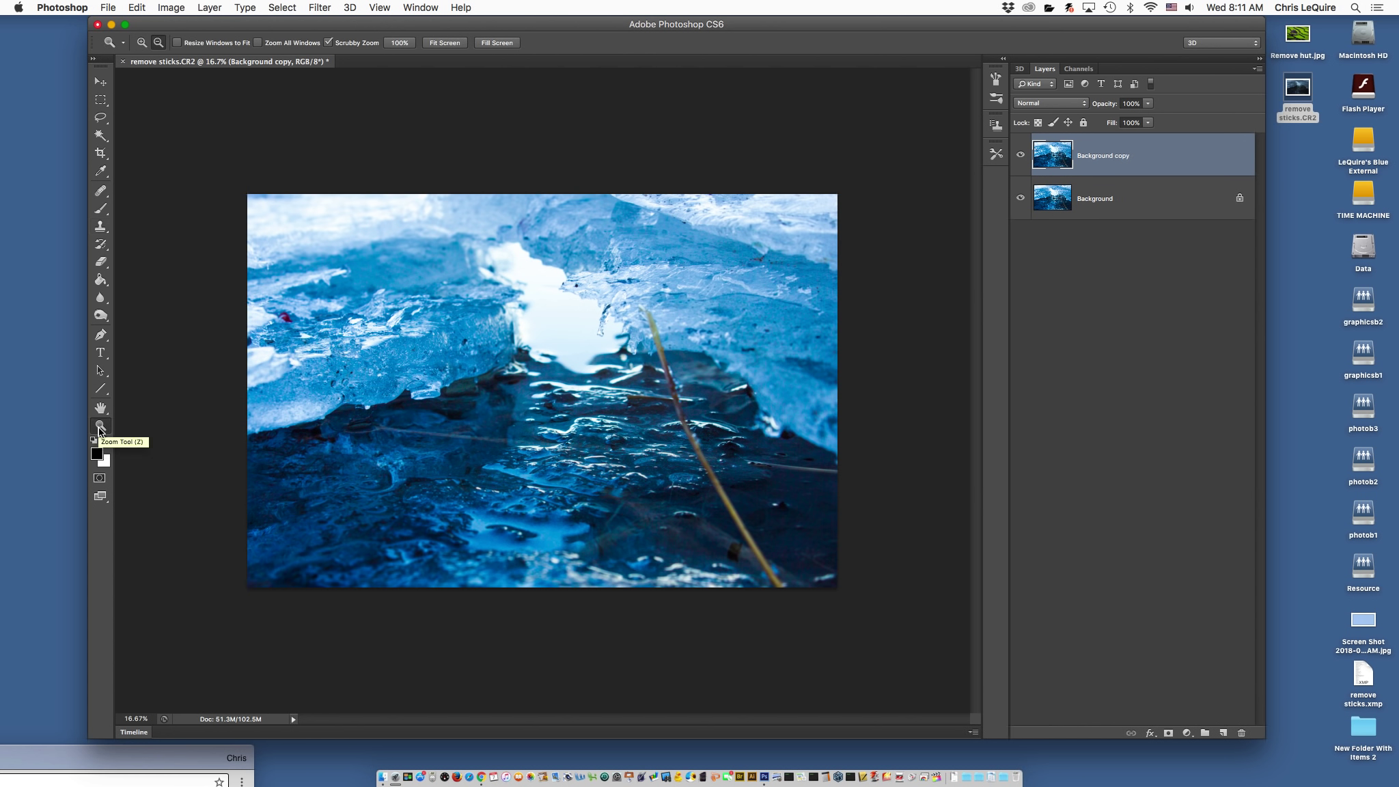
pyautogui.rightClick(501, 400)
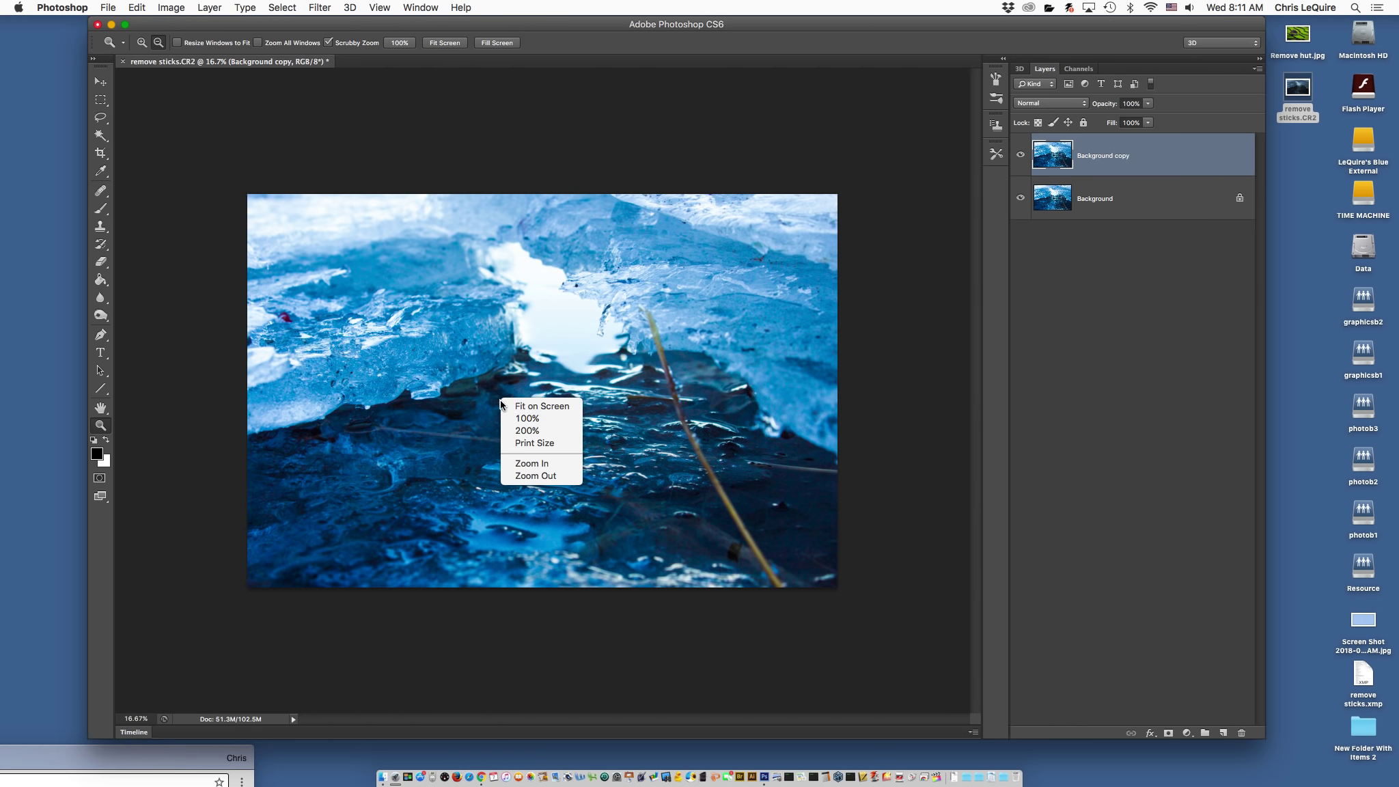
pyautogui.click(534, 407)
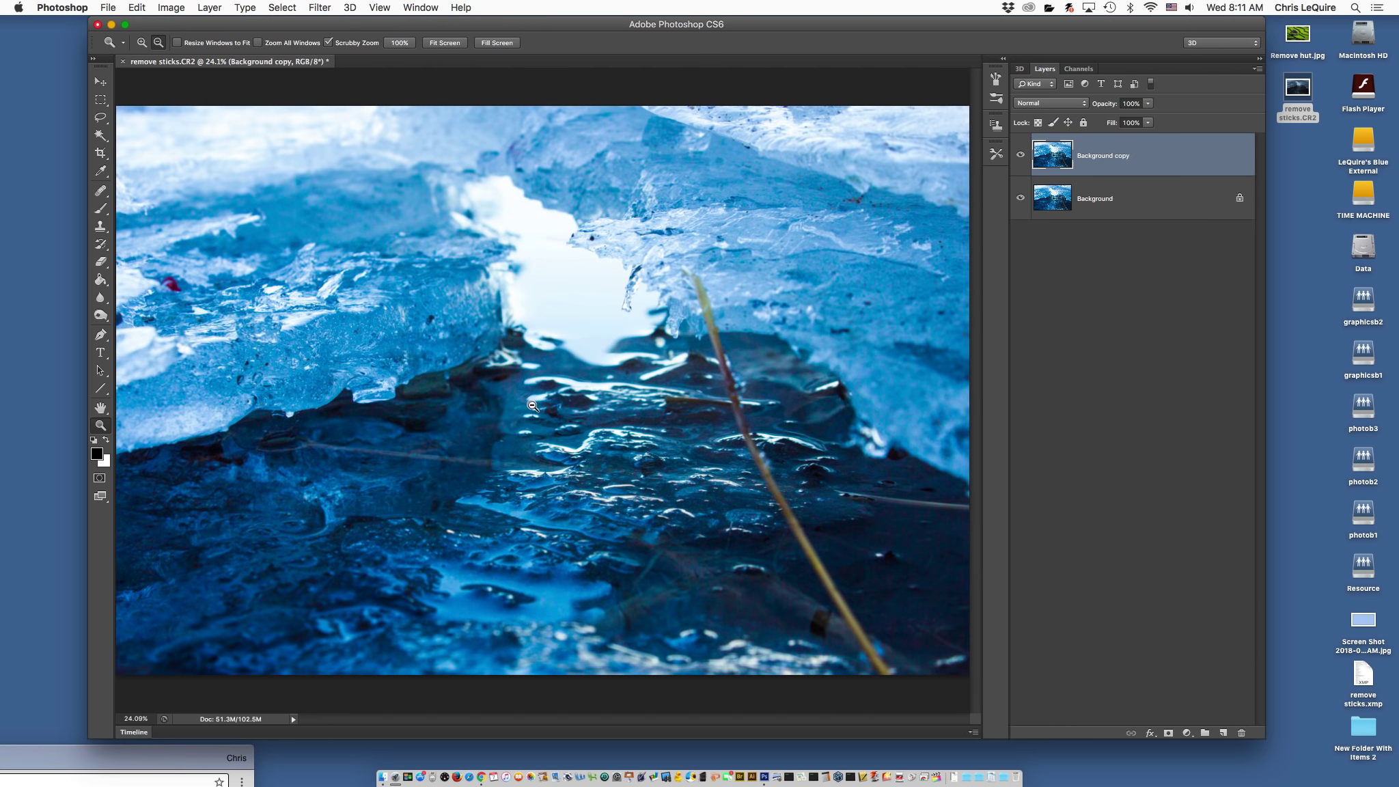
pyautogui.moveTo(691, 356); pyautogui.dragTo(766, 401)
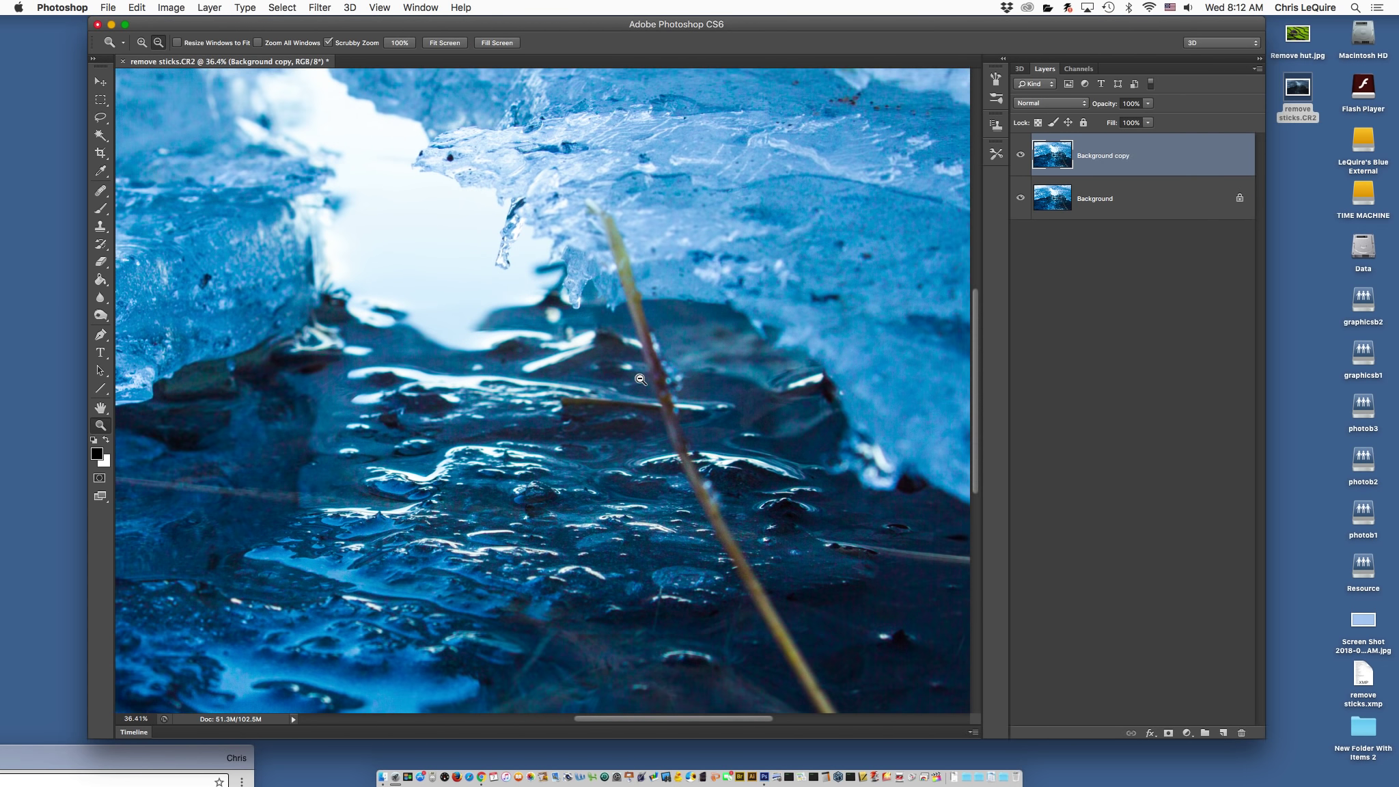
pyautogui.click(102, 230)
pyautogui.click(101, 229)
pyautogui.click(101, 230)
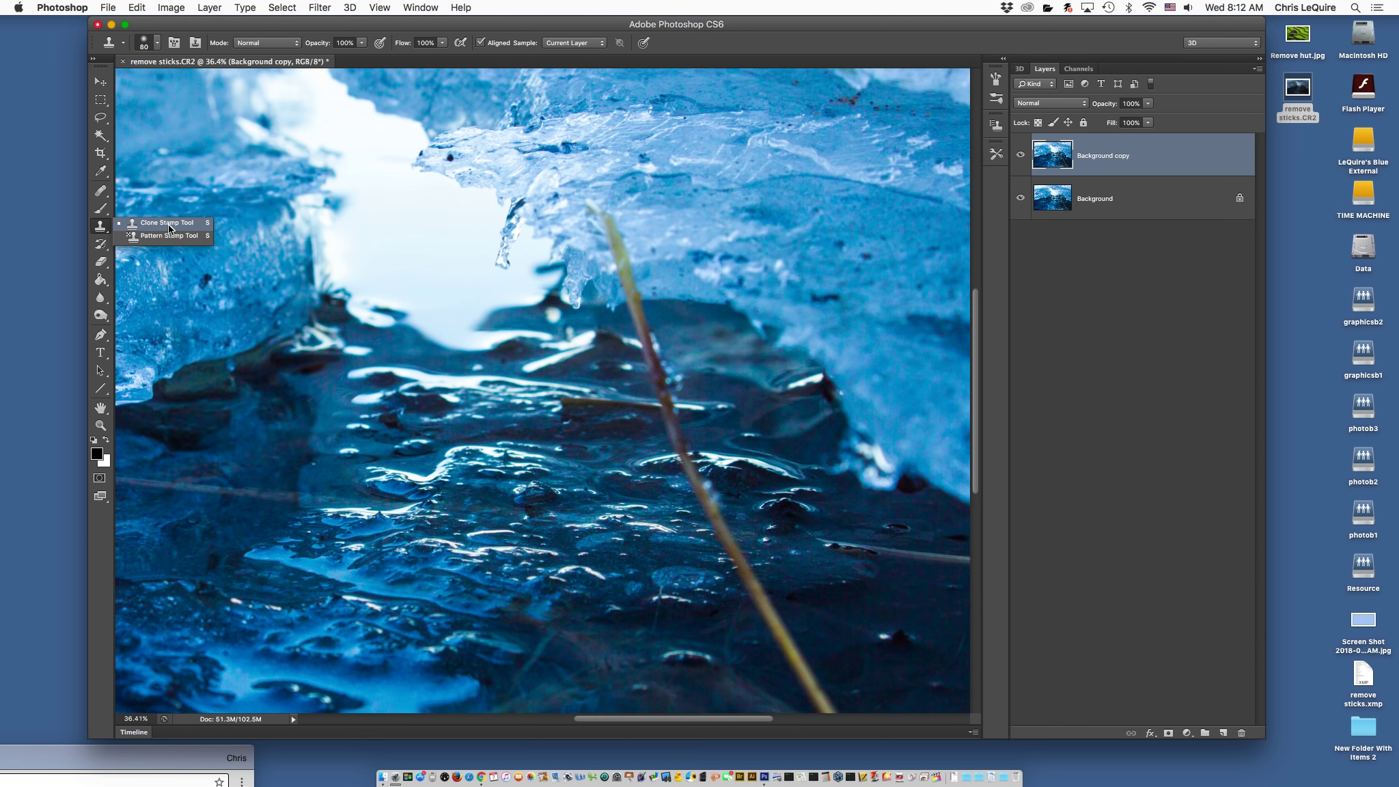
pyautogui.click(101, 230)
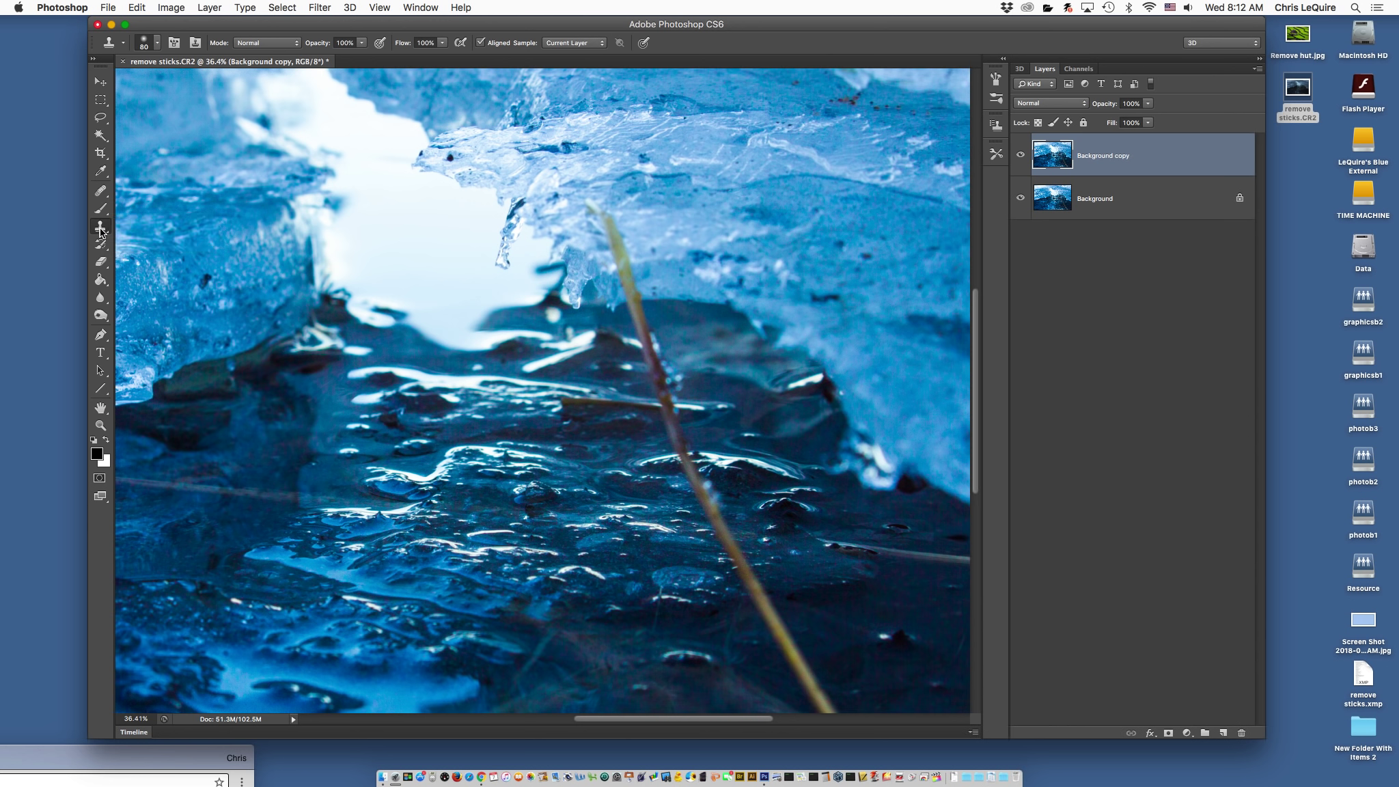
pyautogui.click(101, 231)
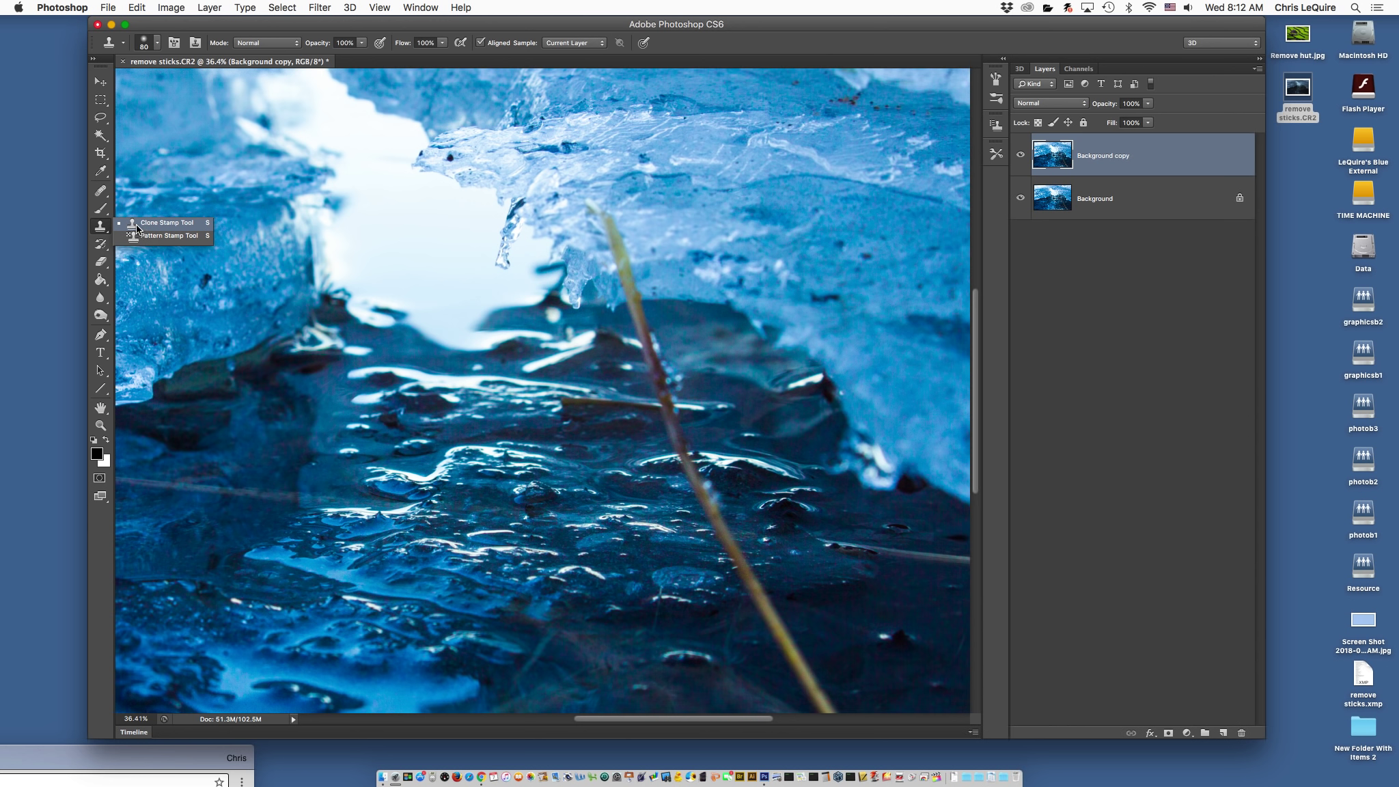
pyautogui.click(164, 223)
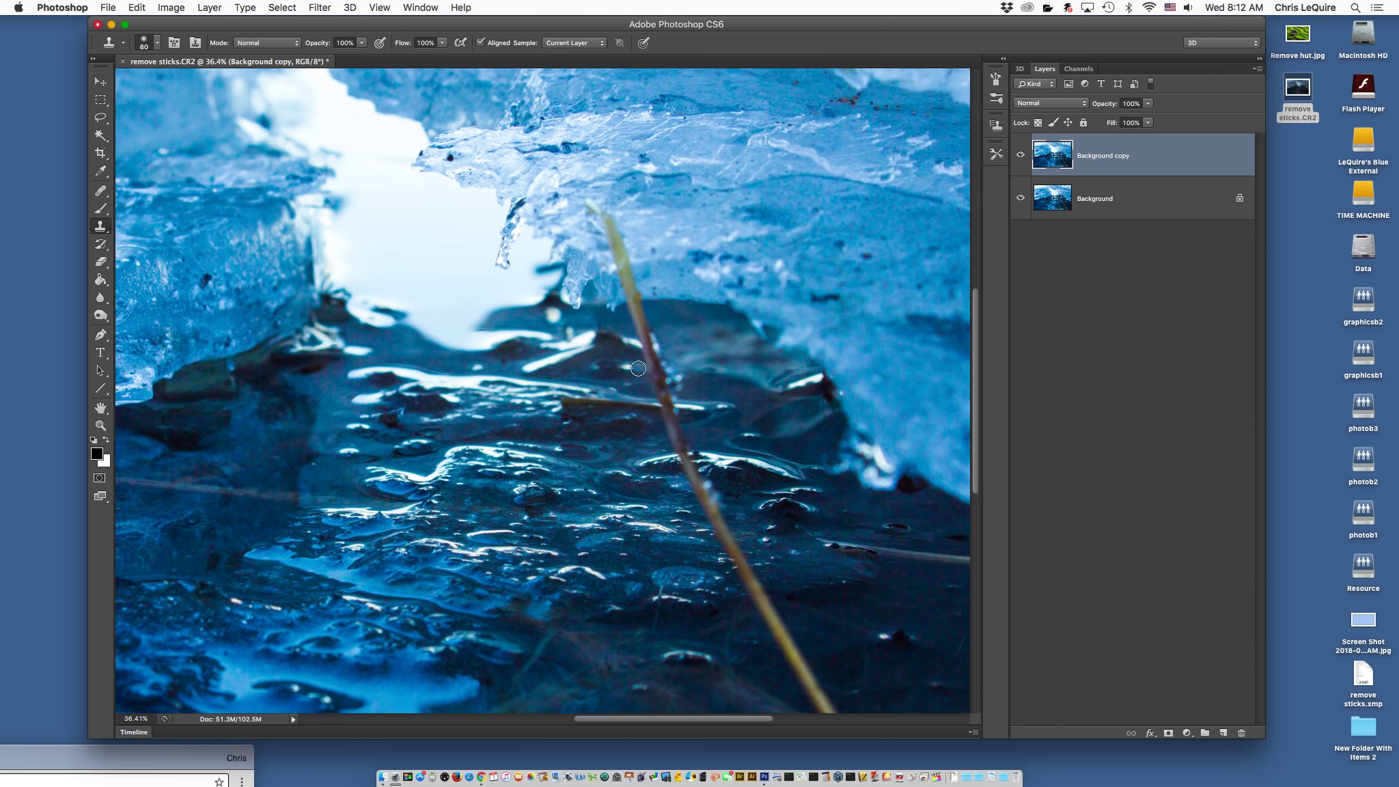
# Step: Try to stamp on the photo with an 80 px brush at 0% hardness without a defined source point
pyautogui.rightClick(663, 382)
pyautogui.moveTo(705, 428); pyautogui.dragTo(774, 434)
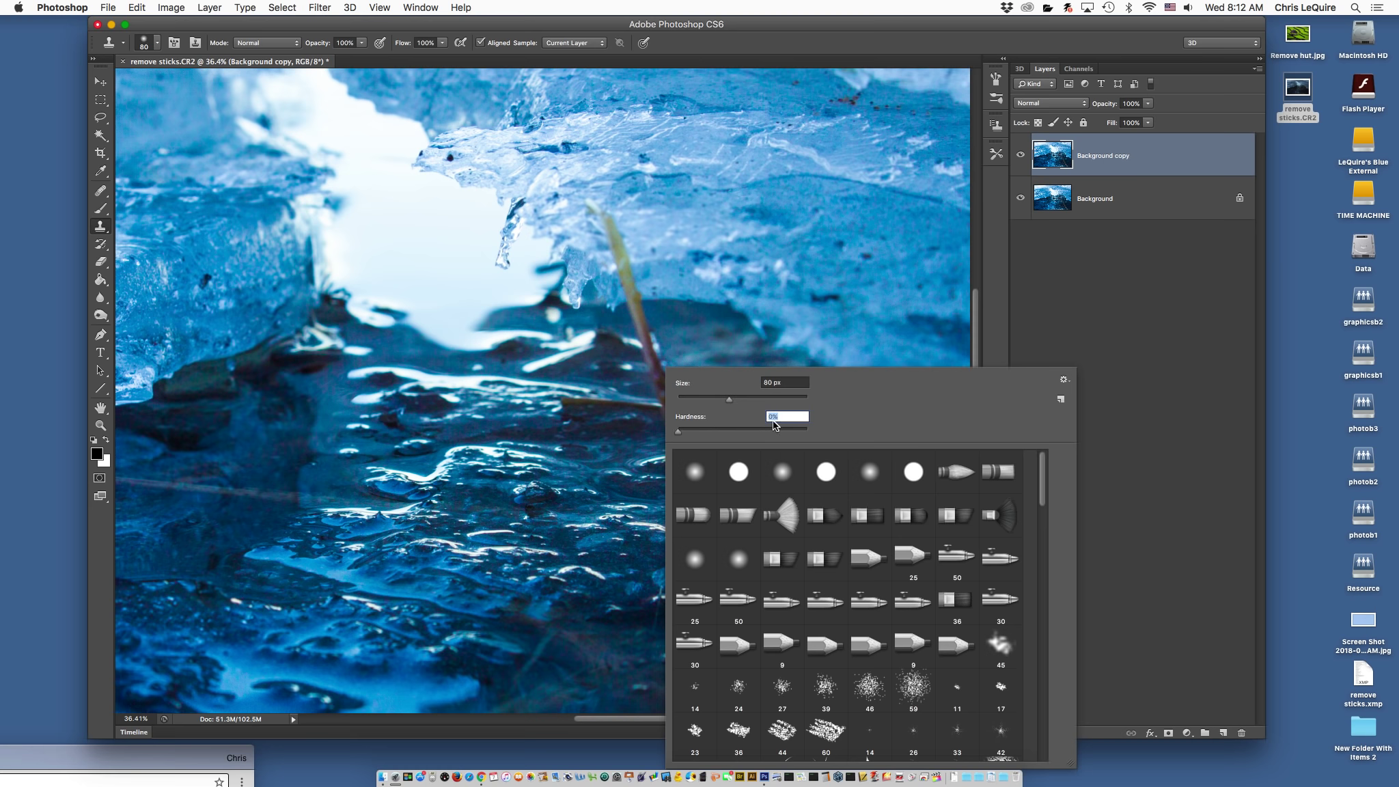
pyautogui.click(505, 317)
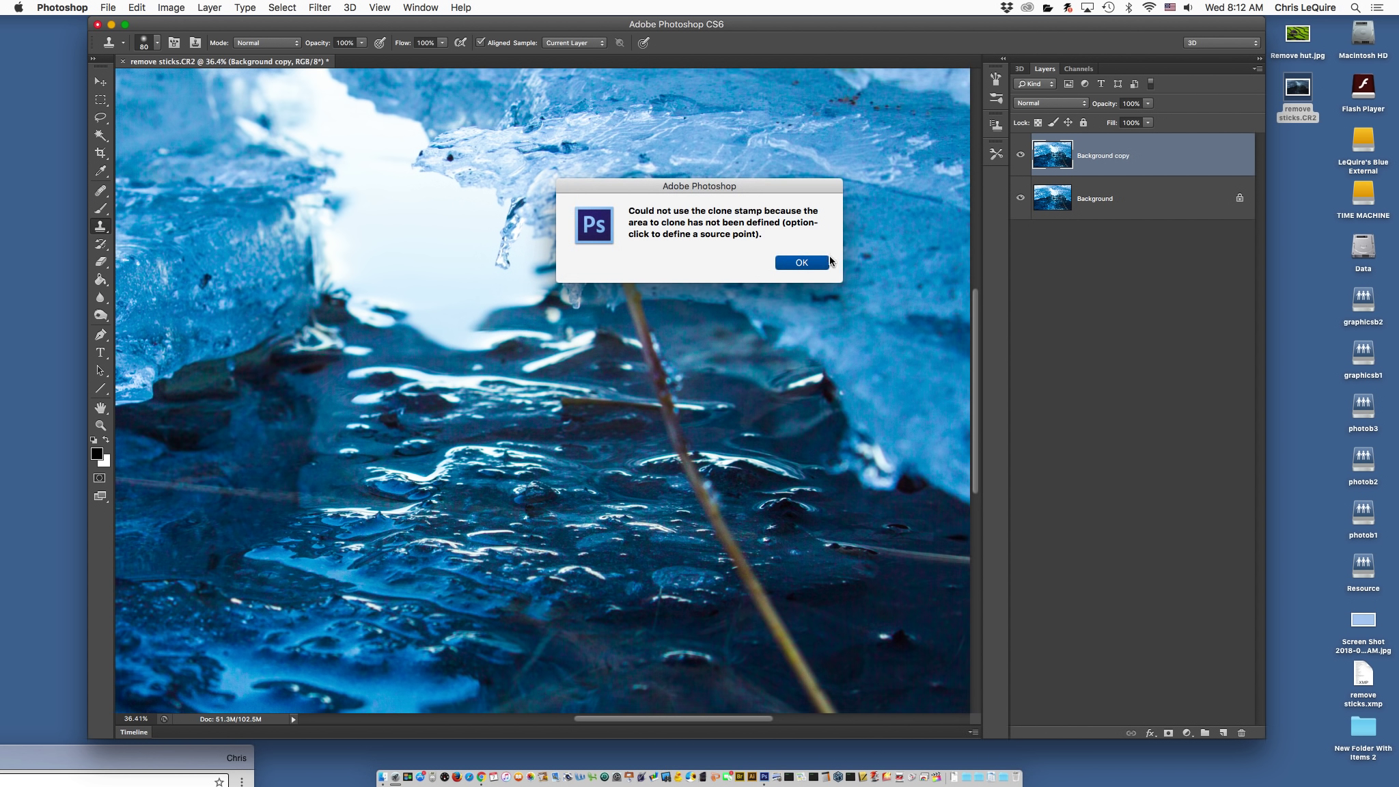
pyautogui.click(793, 264)
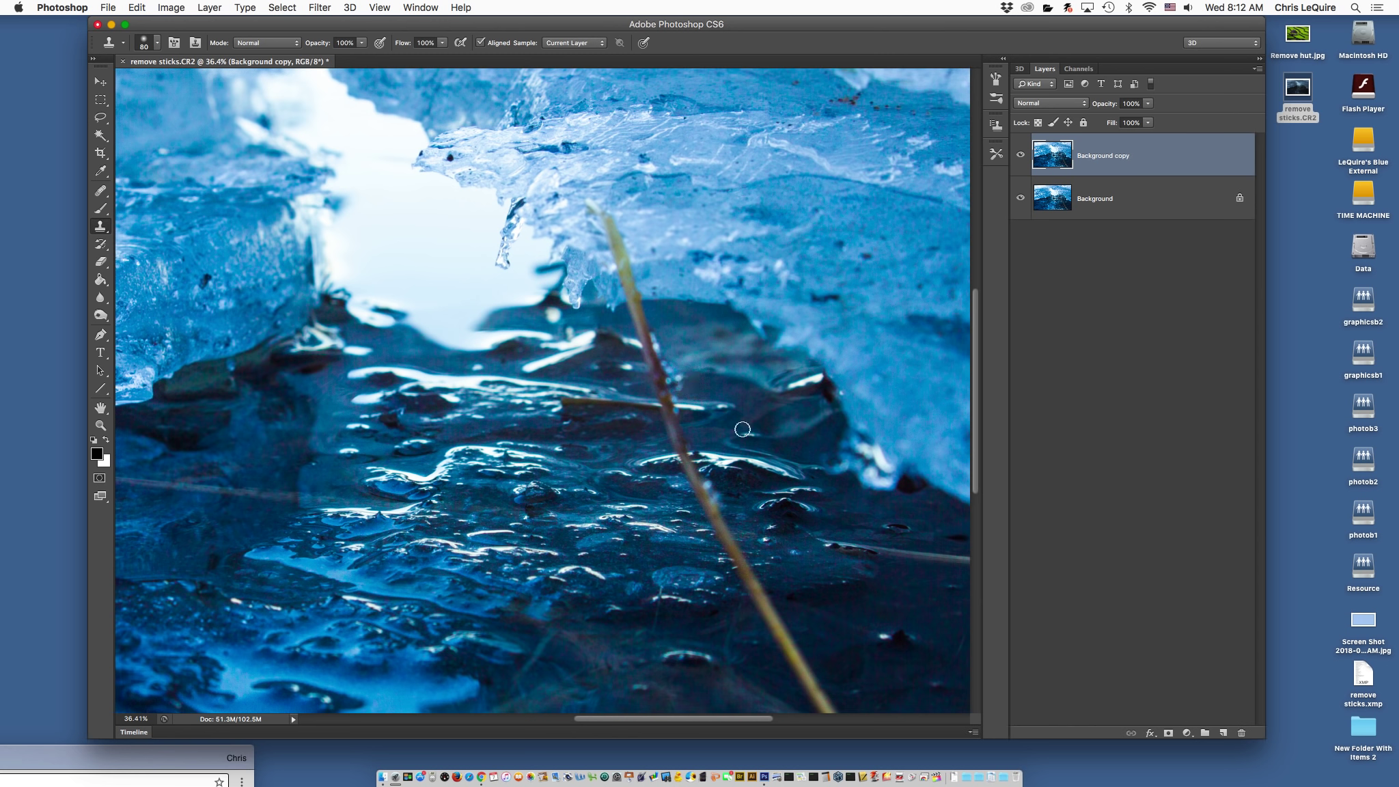
# Step: Sample the light ice beside the stick and stamp a soft-edged test spot onto the dark water
pyautogui.keyDown('alt'); pyautogui.click(736, 470); pyautogui.keyUp('alt')
pyautogui.rightClick(702, 278)
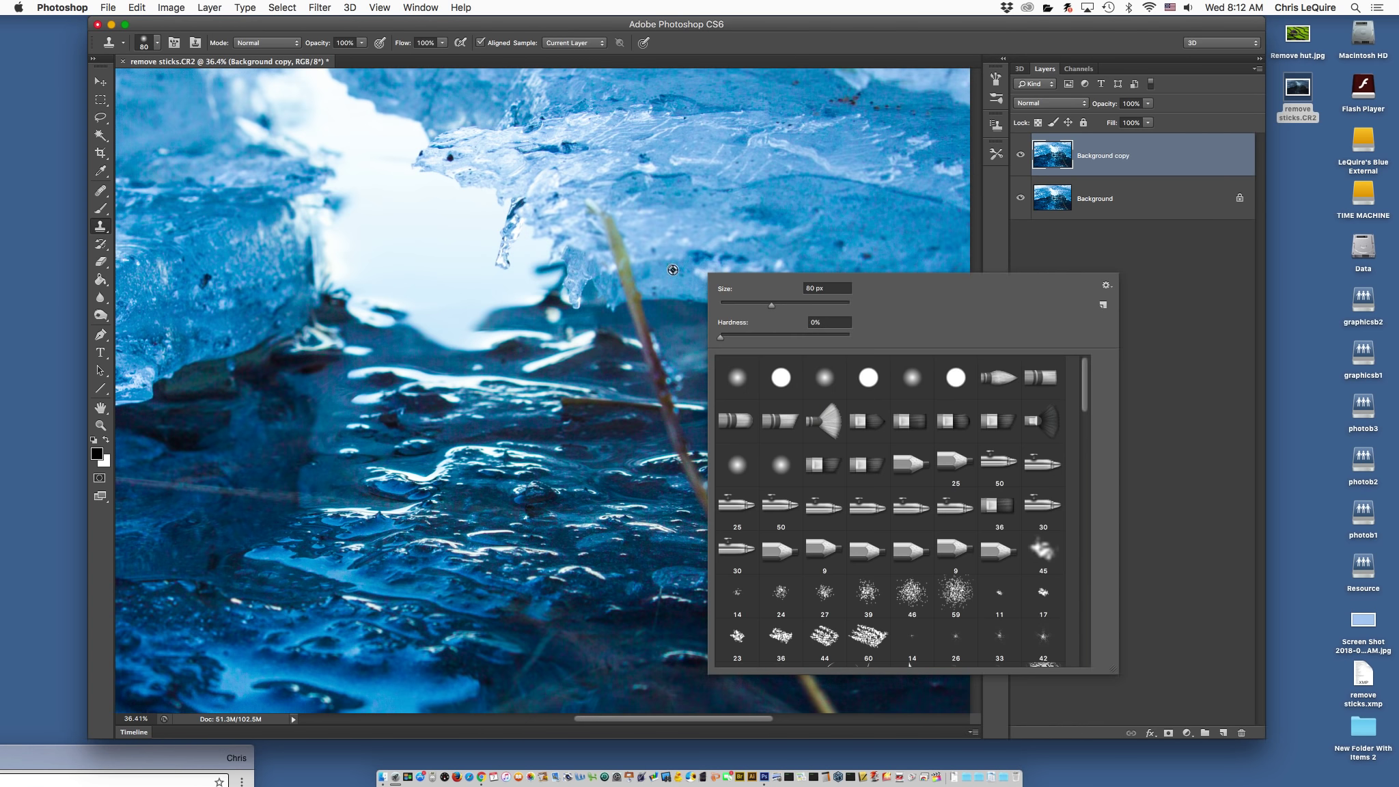
pyautogui.click(675, 269)
pyautogui.click(789, 266)
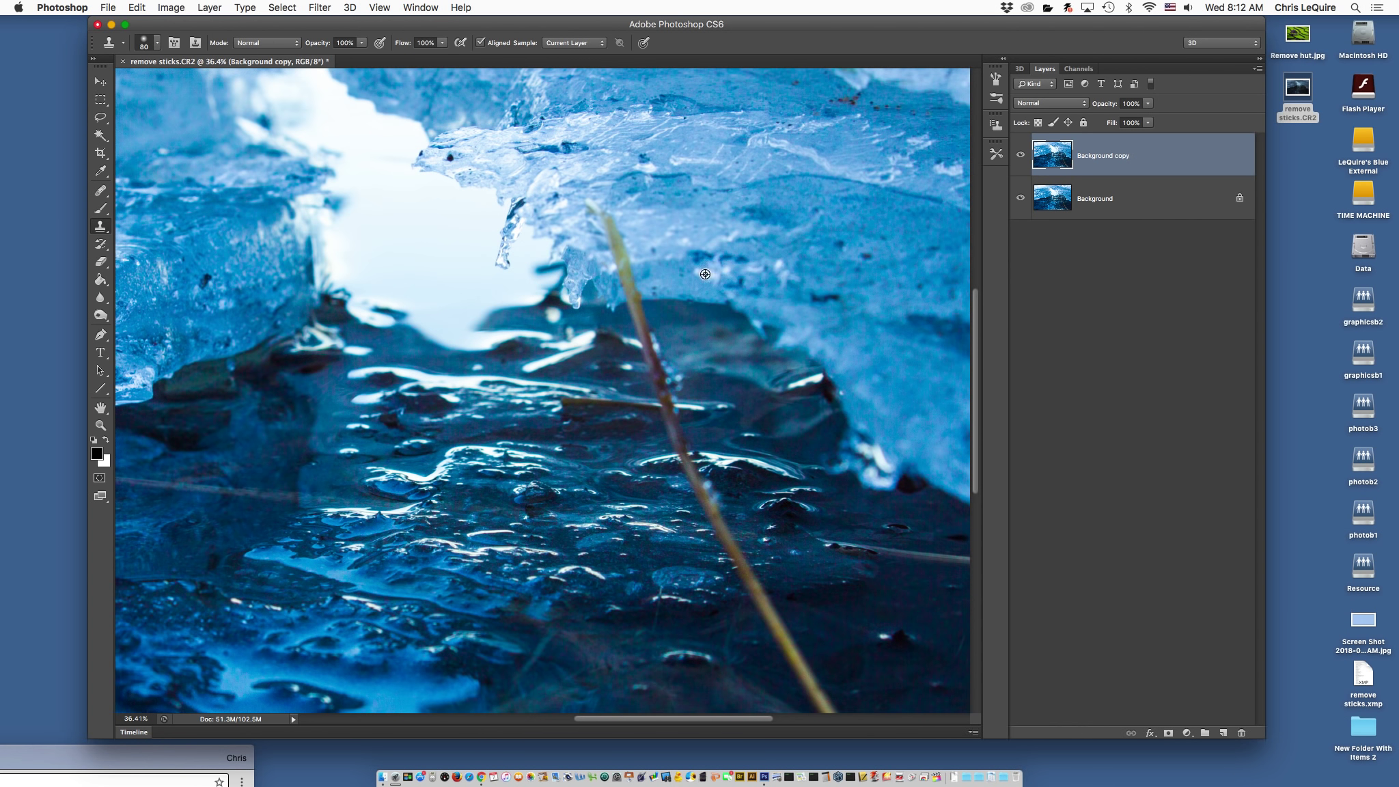
pyautogui.click(321, 442)
pyautogui.moveTo(321, 443); pyautogui.dragTo(320, 443)
# Step: Stamp a second ice test spot on the dark water at 100% brush hardness, and undo both test spots
pyautogui.rightClick(711, 323)
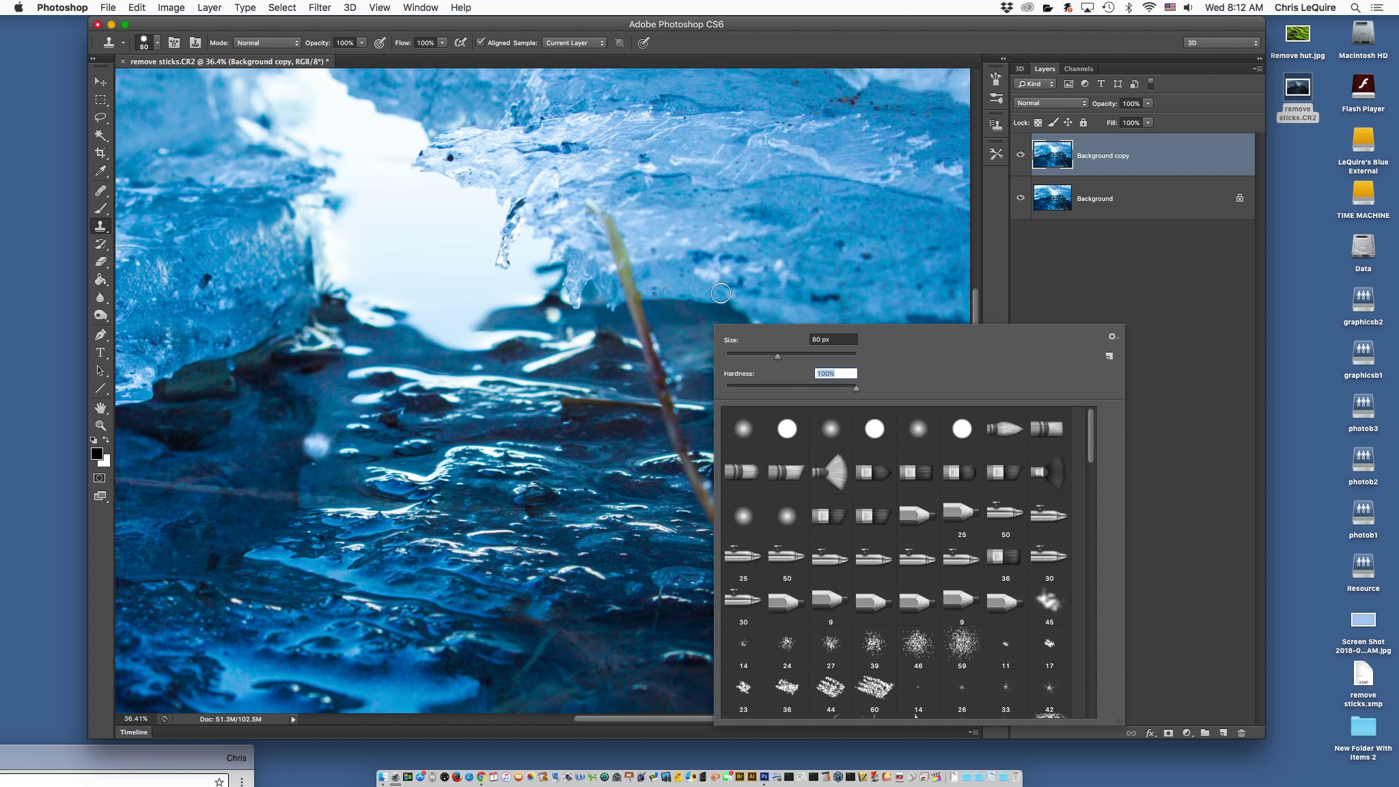
pyautogui.keyDown('alt'); pyautogui.click(712, 264); pyautogui.keyUp('alt')
pyautogui.rightClick(712, 264)
pyautogui.click(691, 265)
pyautogui.click(322, 490)
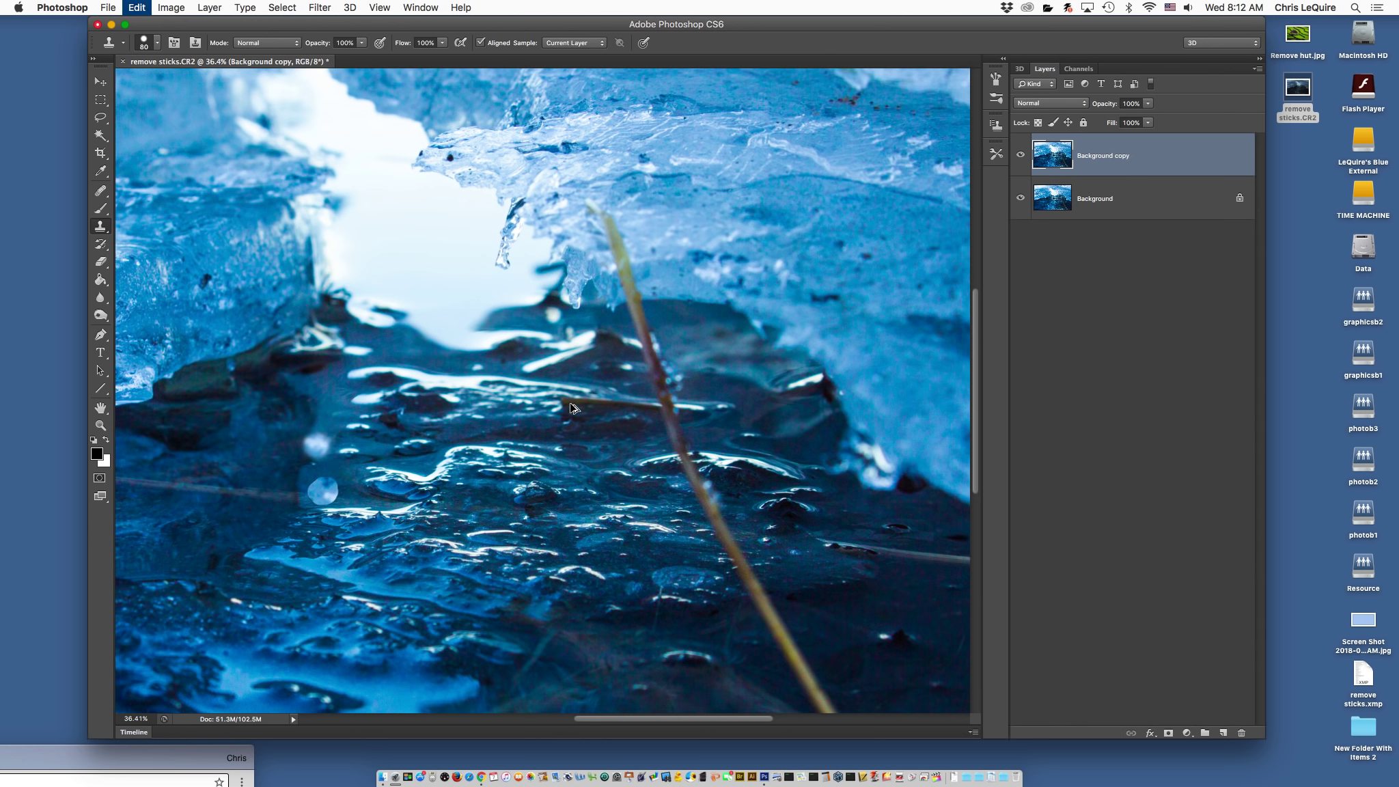
pyautogui.press('super+alt+z')
pyautogui.press('super+alt+z')
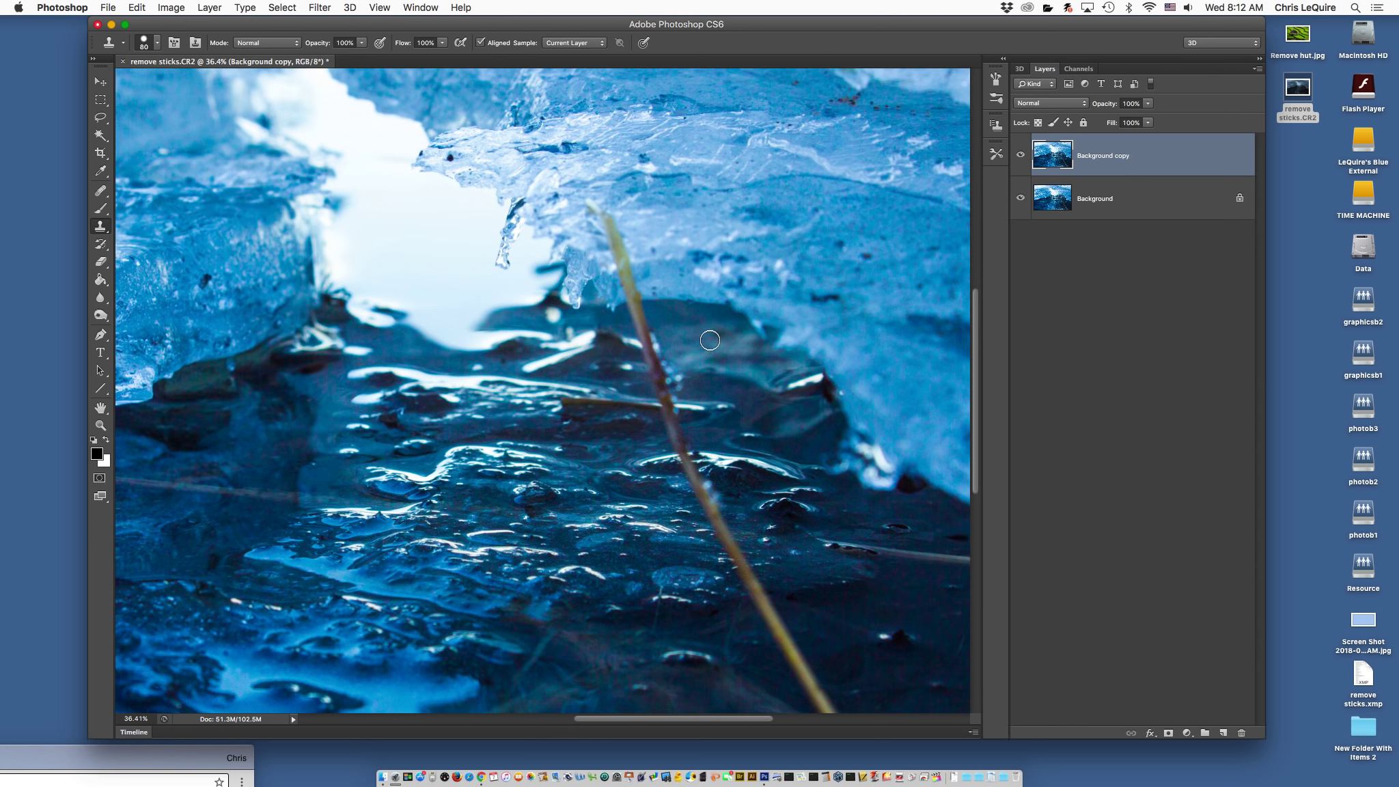
# Step: Return the Clone Stamp brush to a soft edge and sample the ice beside the long stick
pyautogui.rightClick(674, 324)
pyautogui.moveTo(734, 381); pyautogui.dragTo(691, 384)
pyautogui.press('Return')
pyautogui.click(99, 229)
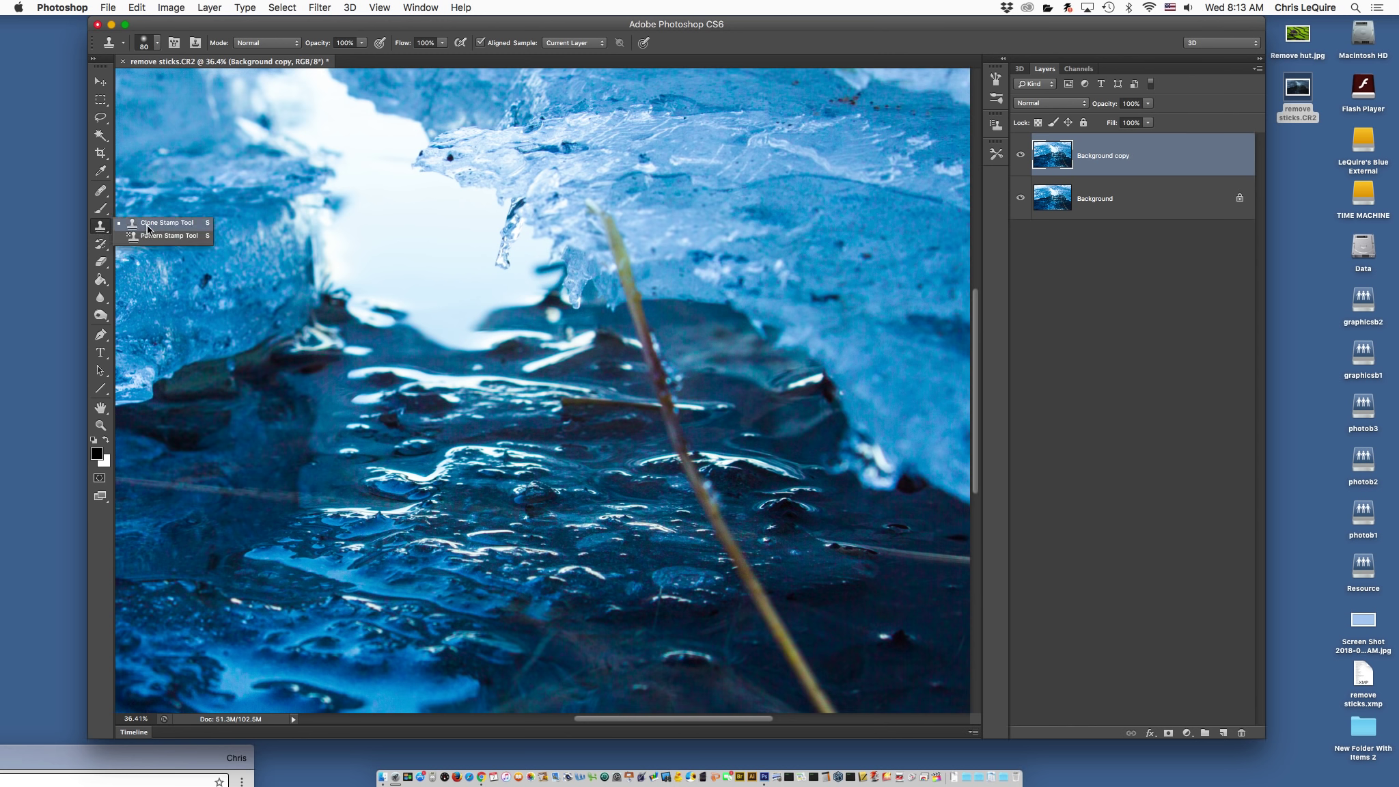
pyautogui.keyDown('alt'); pyautogui.click(687, 280); pyautogui.keyUp('alt')
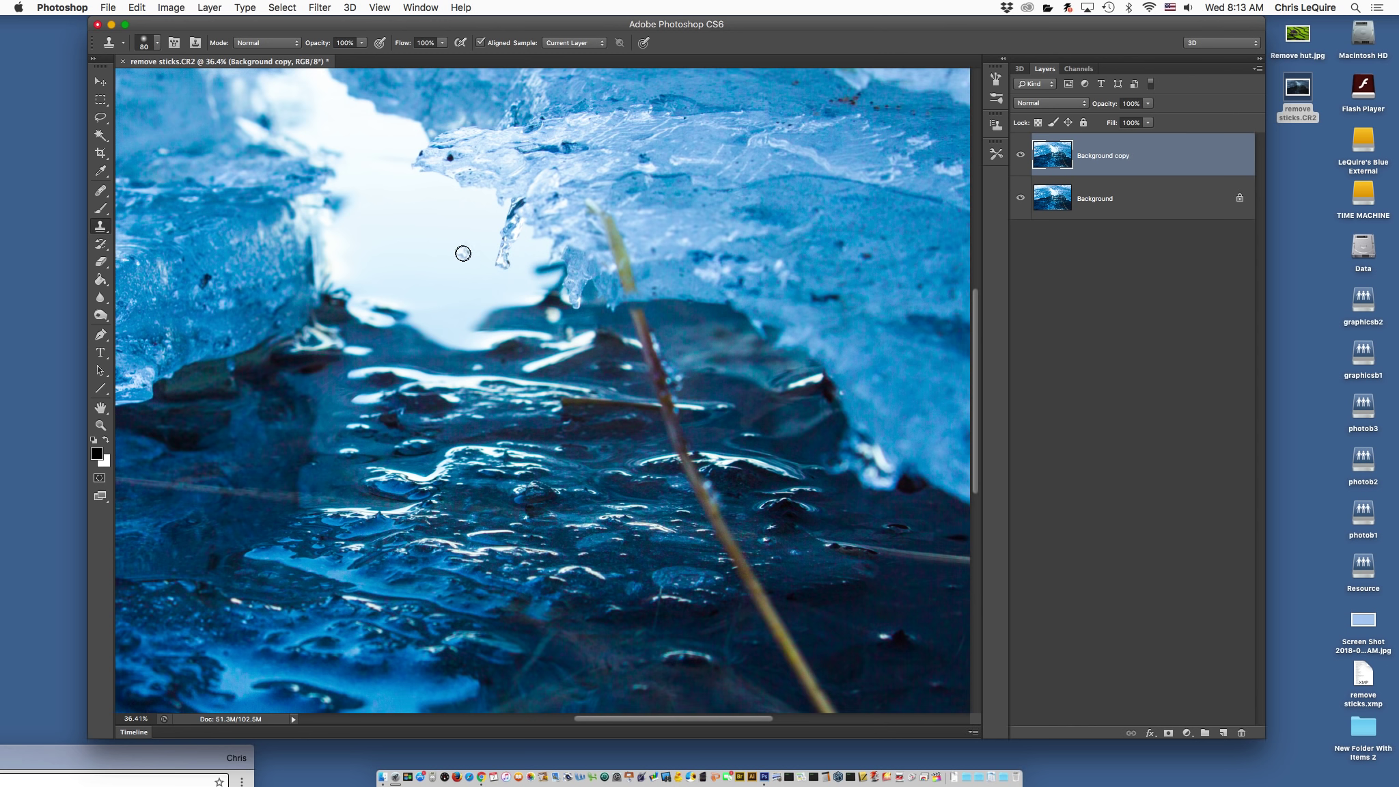
# Step: Try cloning the hanging icicle onto the bright opening with a 150 px brush, and undo the copy
pyautogui.press(']')
pyautogui.press(']')
pyautogui.press(']')
pyautogui.press(']')
pyautogui.press(']')
pyautogui.press(']')
pyautogui.press(']')
pyautogui.press(']')
pyautogui.press(']')
pyautogui.press(']')
pyautogui.press('[')
pyautogui.press('[')
pyautogui.press('[')
pyautogui.press('[')
pyautogui.press('[')
pyautogui.press('[')
pyautogui.moveTo(400, 266); pyautogui.dragTo(456, 252)
pyautogui.keyDown('alt'); pyautogui.click(503, 261); pyautogui.keyUp('alt')
pyautogui.click(460, 225)
pyautogui.moveTo(460, 226)
pyautogui.mouseDown()
pyautogui.moveTo(474, 189)
pyautogui.moveTo(472, 206)
pyautogui.mouseUp()
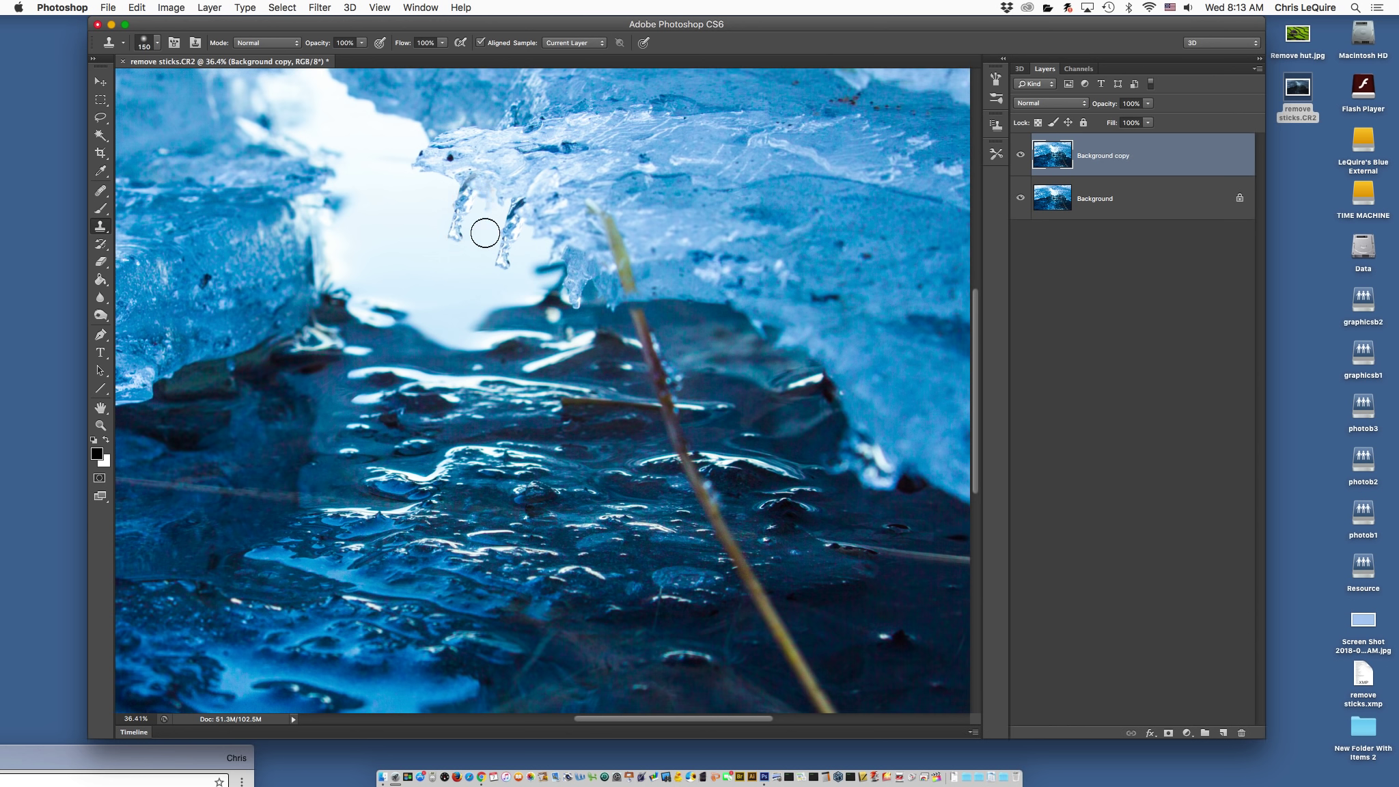
pyautogui.press('super+z')
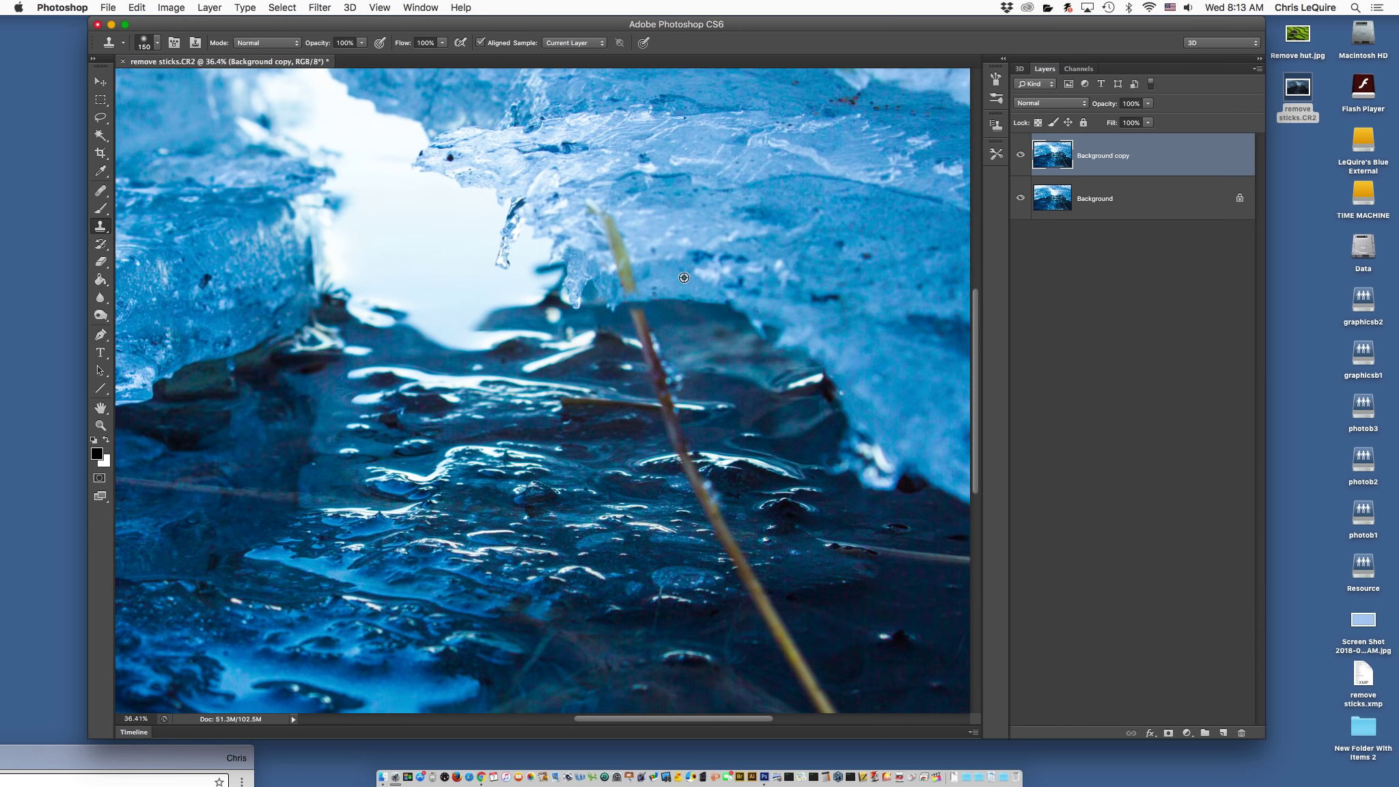
# Step: Reduce the brush to 90 px, sample the nearby ice, and clone over the stick's upper part on the ice
pyautogui.moveTo(627, 275); pyautogui.dragTo(627, 276)
pyautogui.press('[')
pyautogui.press('[')
pyautogui.press('[')
pyautogui.keyDown('alt'); pyautogui.click(657, 258); pyautogui.keyUp('alt')
pyautogui.moveTo(620, 265); pyautogui.dragTo(609, 218)
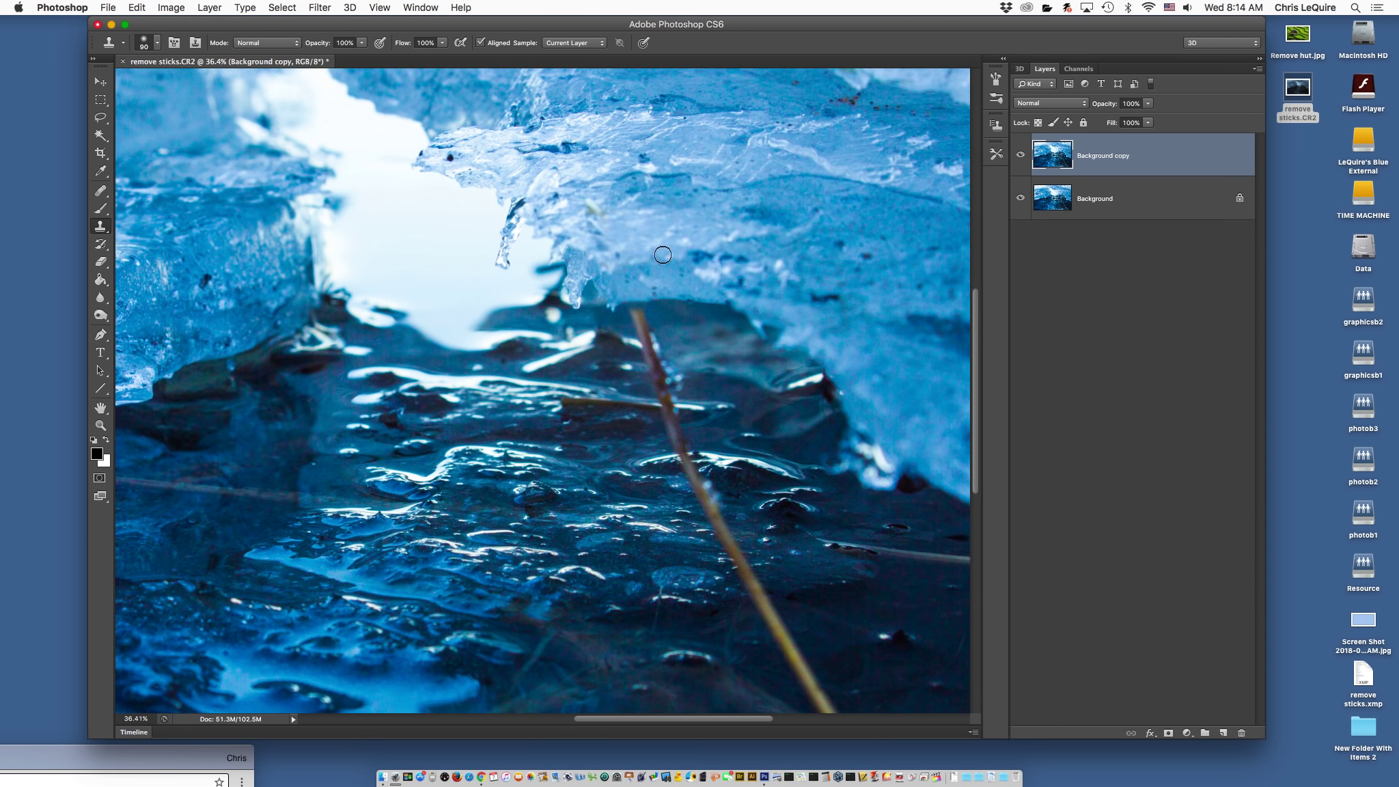
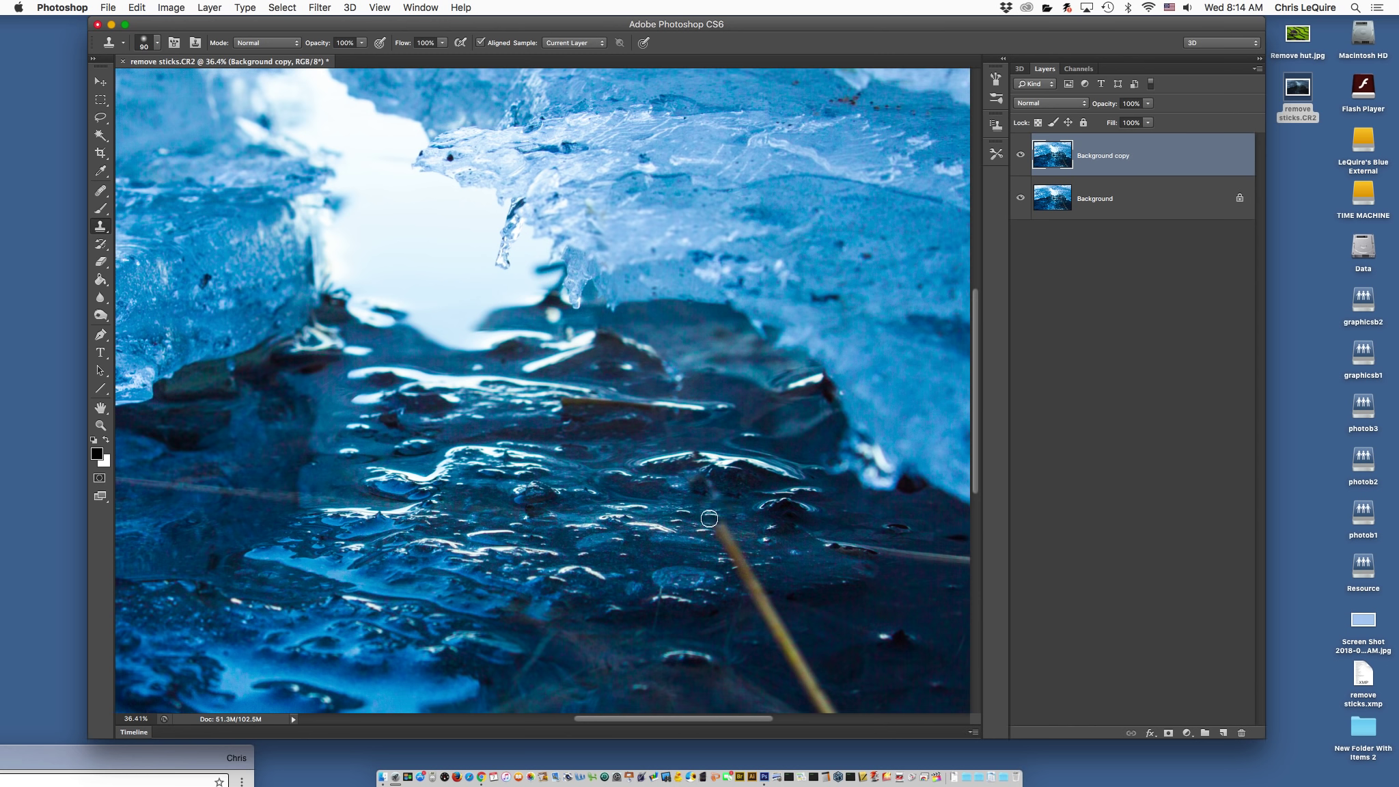
# Step: Undo the last stamp and clone dark water over the remaining lower part of the long stick
pyautogui.press('super+z')
pyautogui.moveTo(725, 521)
pyautogui.mouseDown()
pyautogui.moveTo(712, 509)
pyautogui.moveTo(742, 553)
pyautogui.moveTo(737, 543)
pyautogui.mouseUp()
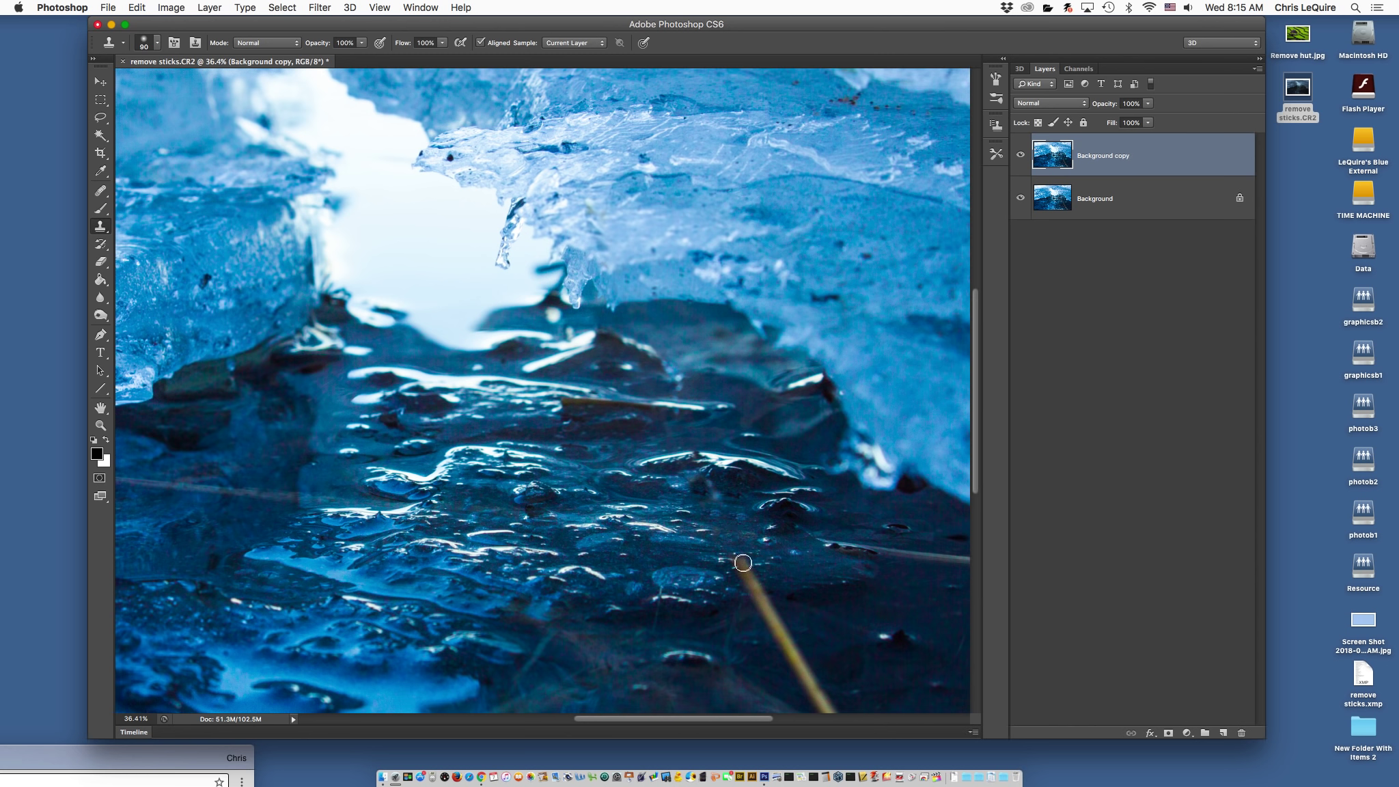
pyautogui.moveTo(749, 572)
pyautogui.mouseDown()
pyautogui.moveTo(787, 639)
pyautogui.moveTo(761, 613)
pyautogui.moveTo(829, 712)
pyautogui.mouseUp()
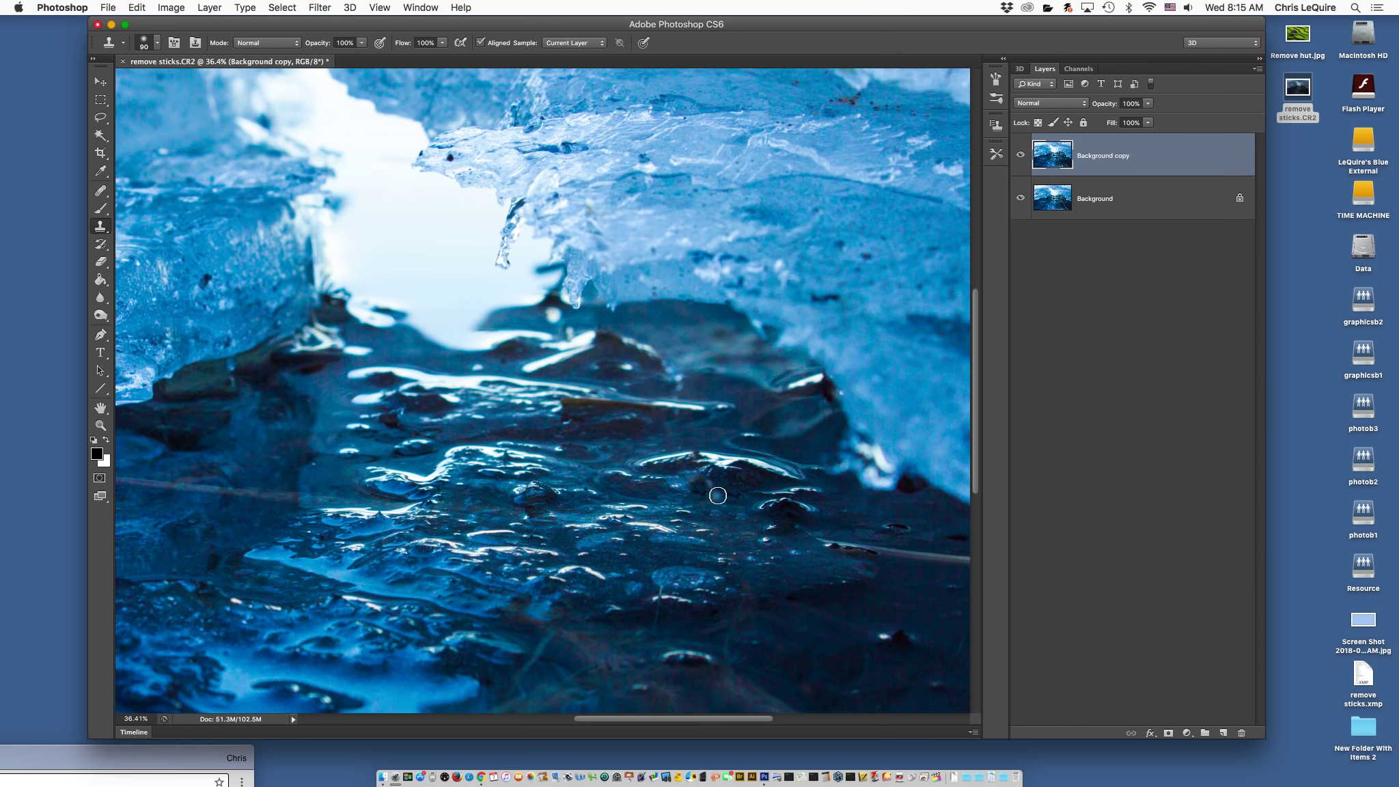
# Step: Clone dark water over the thin stick near the photo's right side and the faint one on the left
pyautogui.keyDown('alt'); pyautogui.click(884, 543); pyautogui.keyUp('alt')
pyautogui.moveTo(887, 549); pyautogui.dragTo(965, 559)
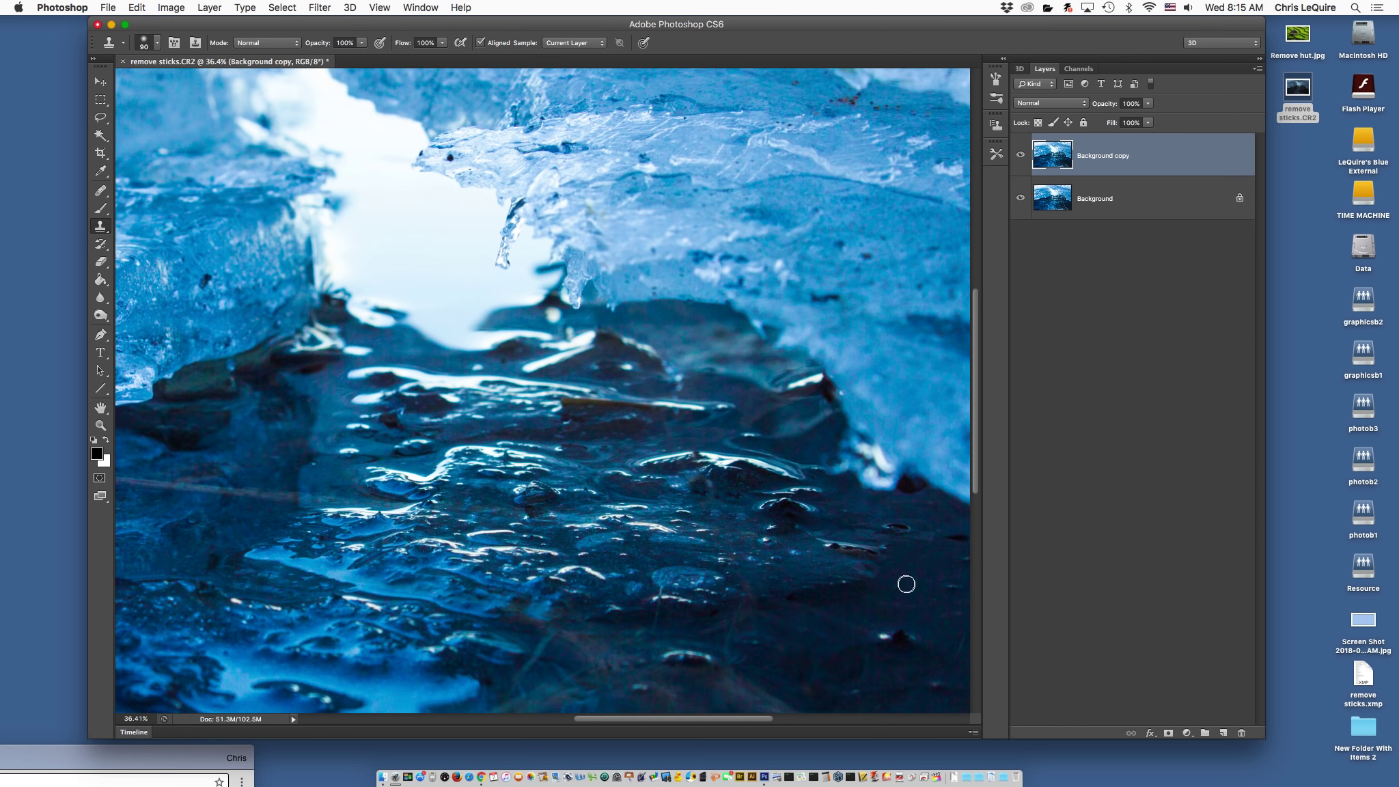
pyautogui.click(290, 493)
pyautogui.moveTo(290, 493); pyautogui.dragTo(244, 489)
# Step: Clone surrounding ice over the red spot on the ice shelf near the photo's left edge
pyautogui.hscroll(-5, 186, 490)
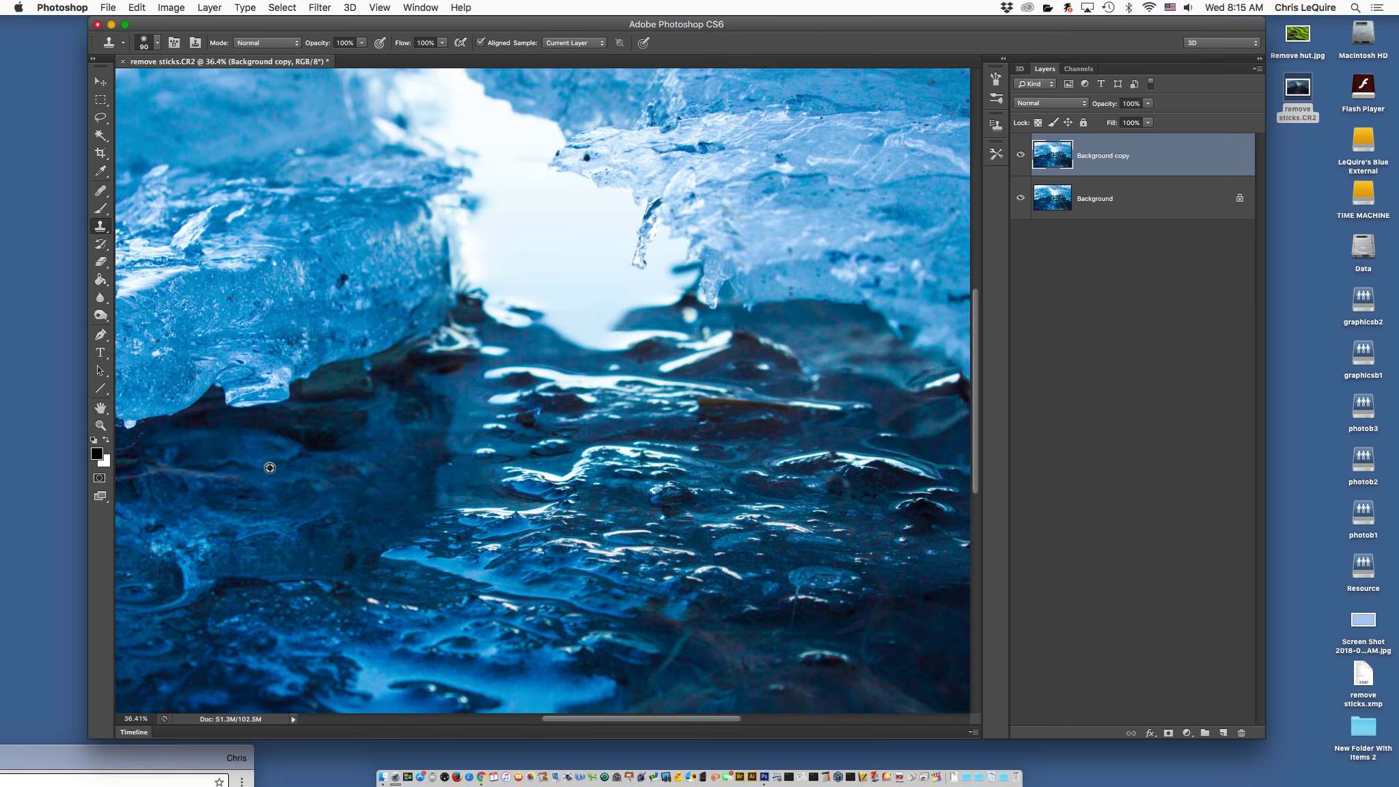
pyautogui.hscroll(-5, 188, 455)
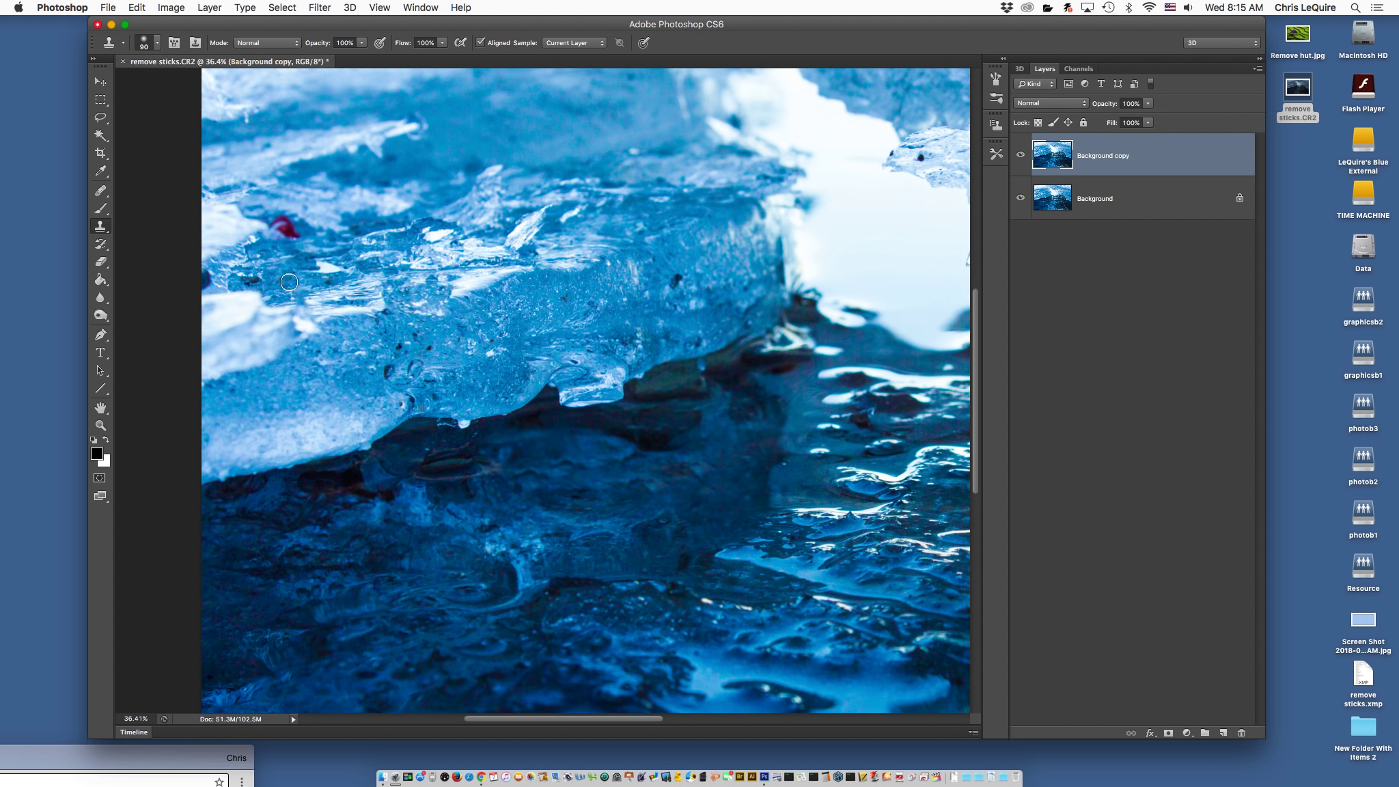
pyautogui.moveTo(300, 225); pyautogui.dragTo(281, 225)
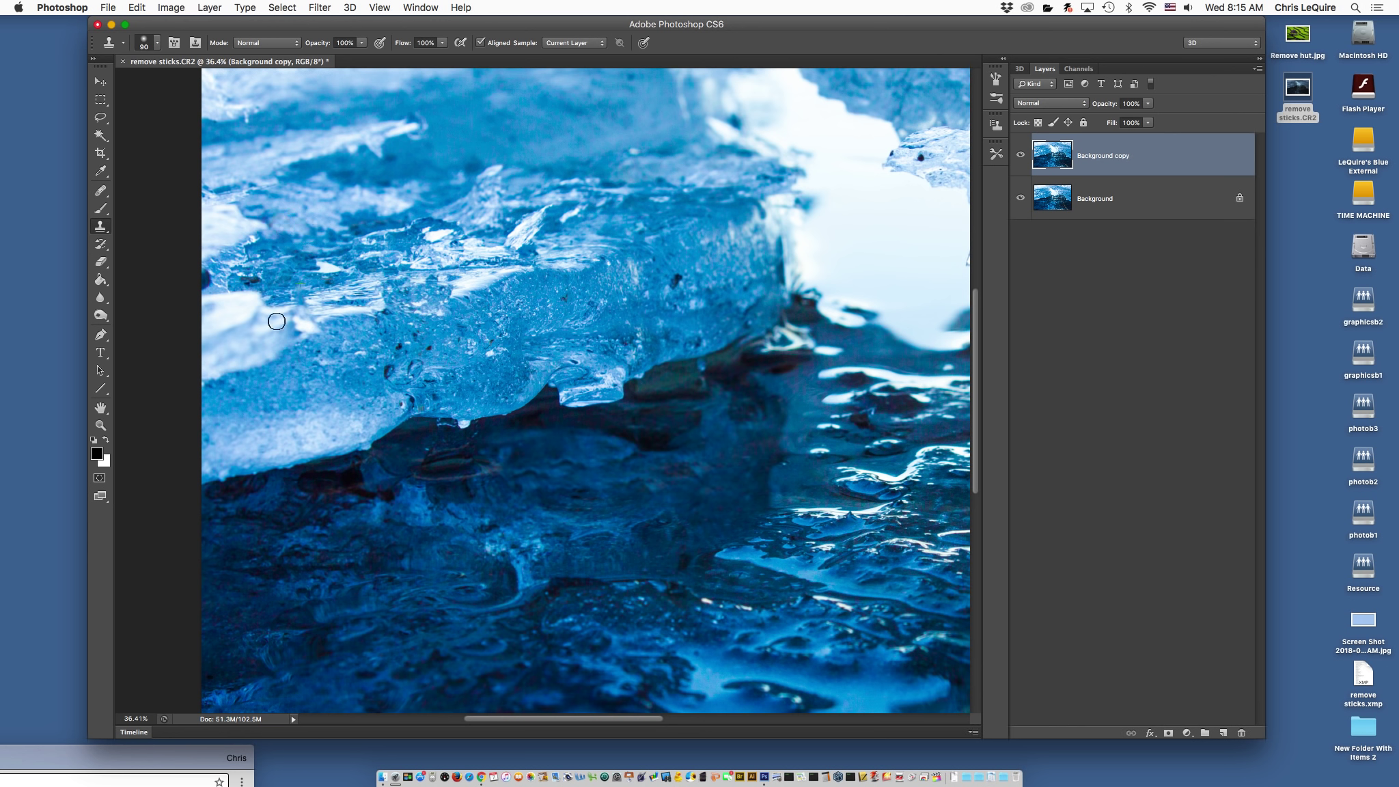
# Step: Sample dark water and clone over the leftover piece of stick at the photo's lower right edge
pyautogui.click(100, 425)
pyautogui.rightClick(453, 429)
pyautogui.click(478, 429)
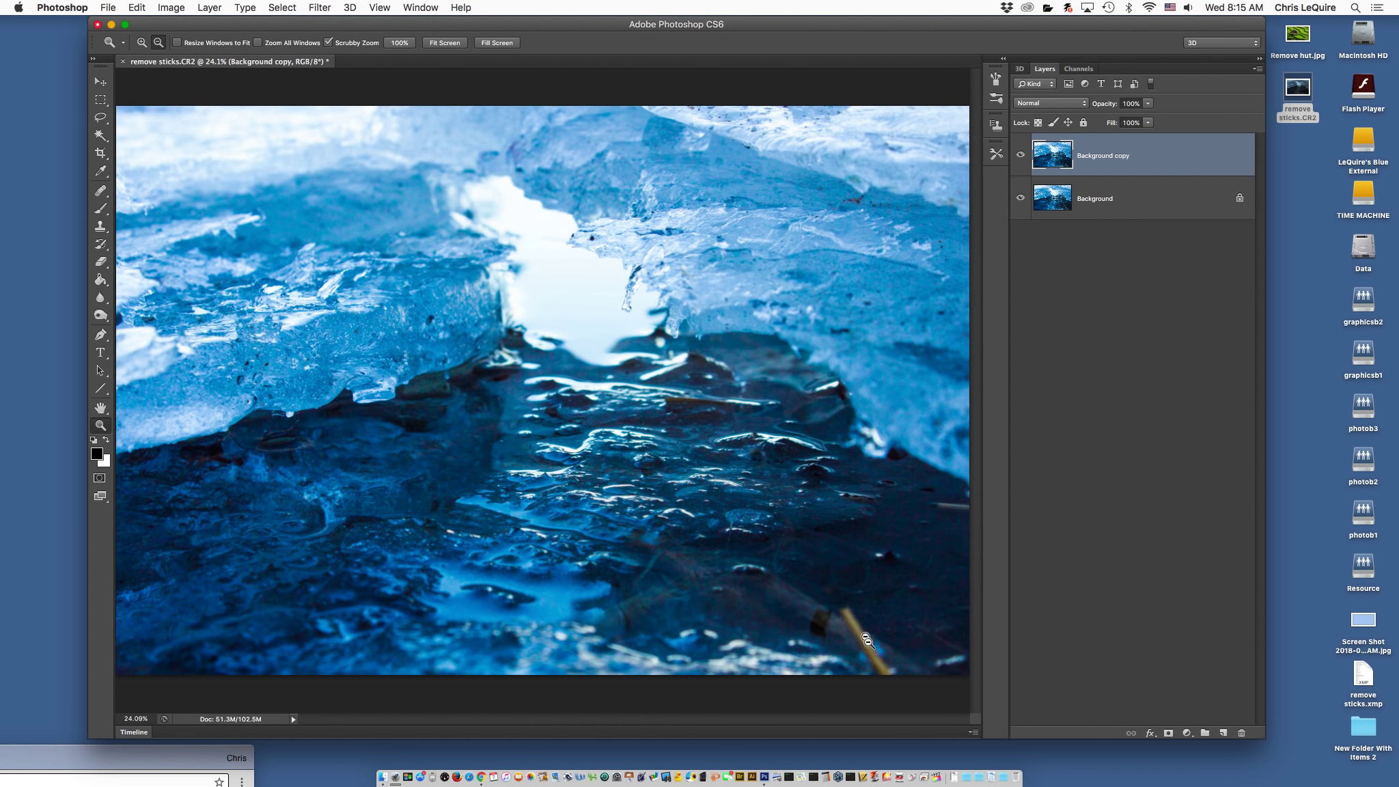
pyautogui.click(100, 226)
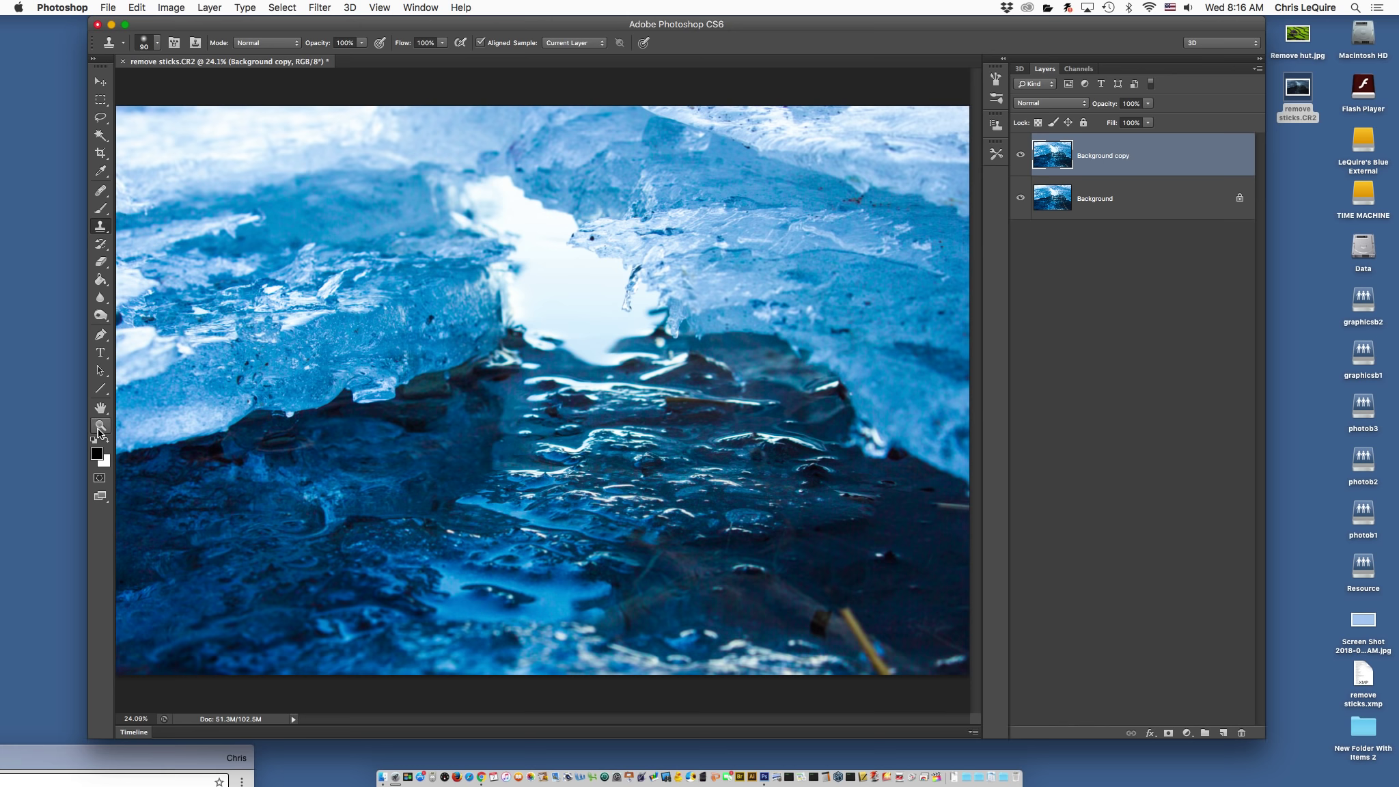
pyautogui.press('z')
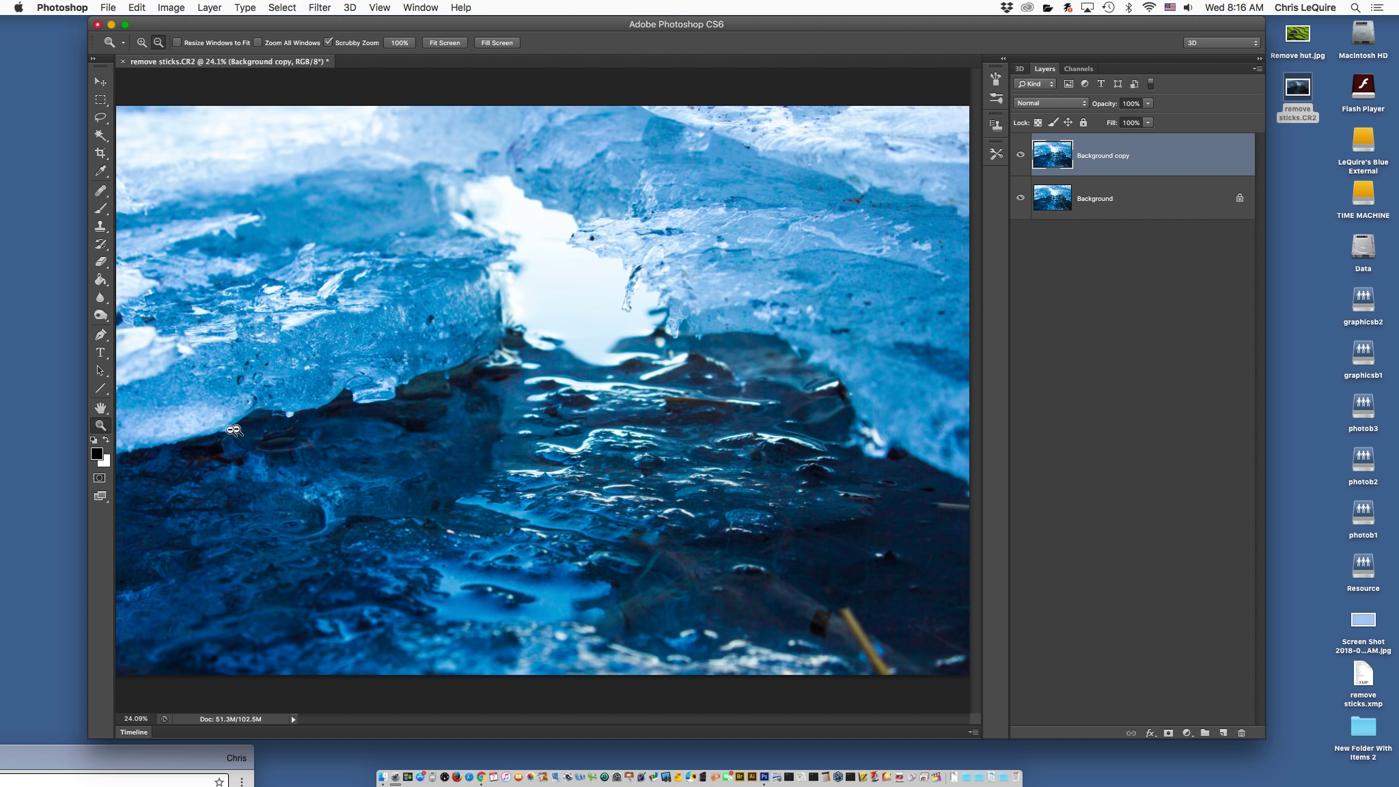
pyautogui.press('s')
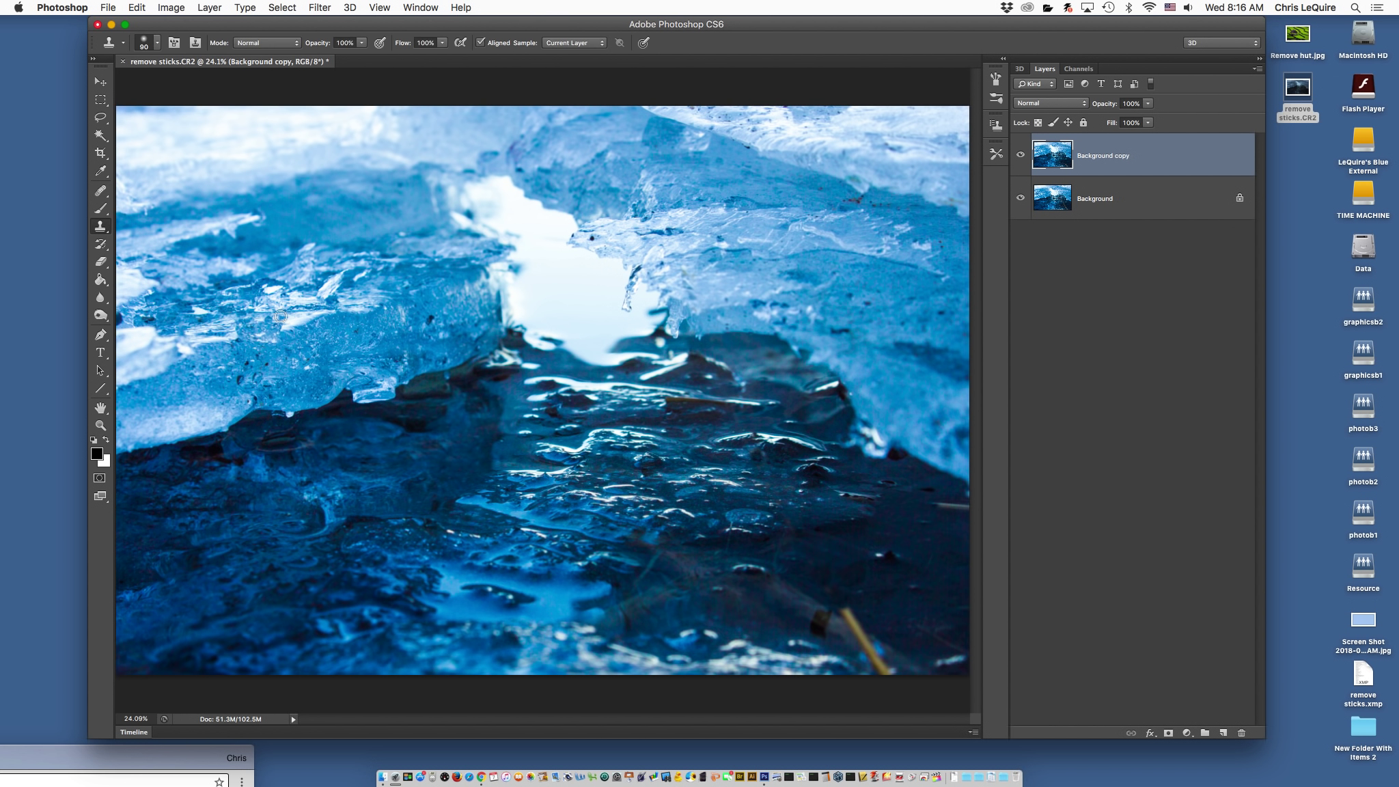
pyautogui.keyDown('alt'); pyautogui.click(875, 627); pyautogui.keyUp('alt')
pyautogui.moveTo(846, 610)
pyautogui.mouseDown()
pyautogui.moveTo(871, 654)
pyautogui.moveTo(857, 661)
pyautogui.moveTo(861, 638)
pyautogui.moveTo(832, 634)
pyautogui.moveTo(868, 634)
pyautogui.moveTo(888, 671)
pyautogui.mouseUp()
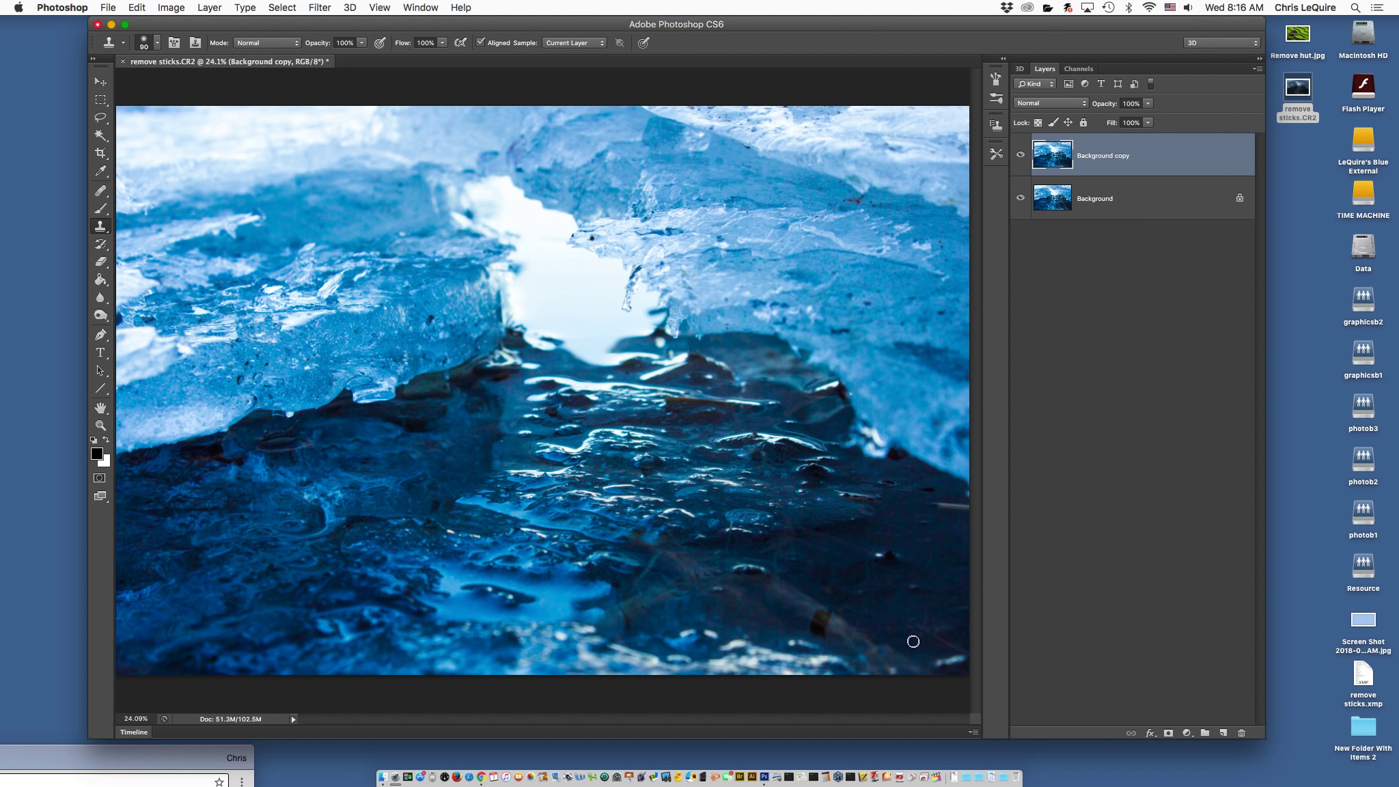
# Step: Enlarge the brush to 250 px and clone over the dark brown patch in the lower right water
pyautogui.press(']')
pyautogui.press(']')
pyautogui.press(']')
pyautogui.press(']')
pyautogui.press(']')
pyautogui.press(']')
pyautogui.moveTo(840, 625); pyautogui.dragTo(846, 629)
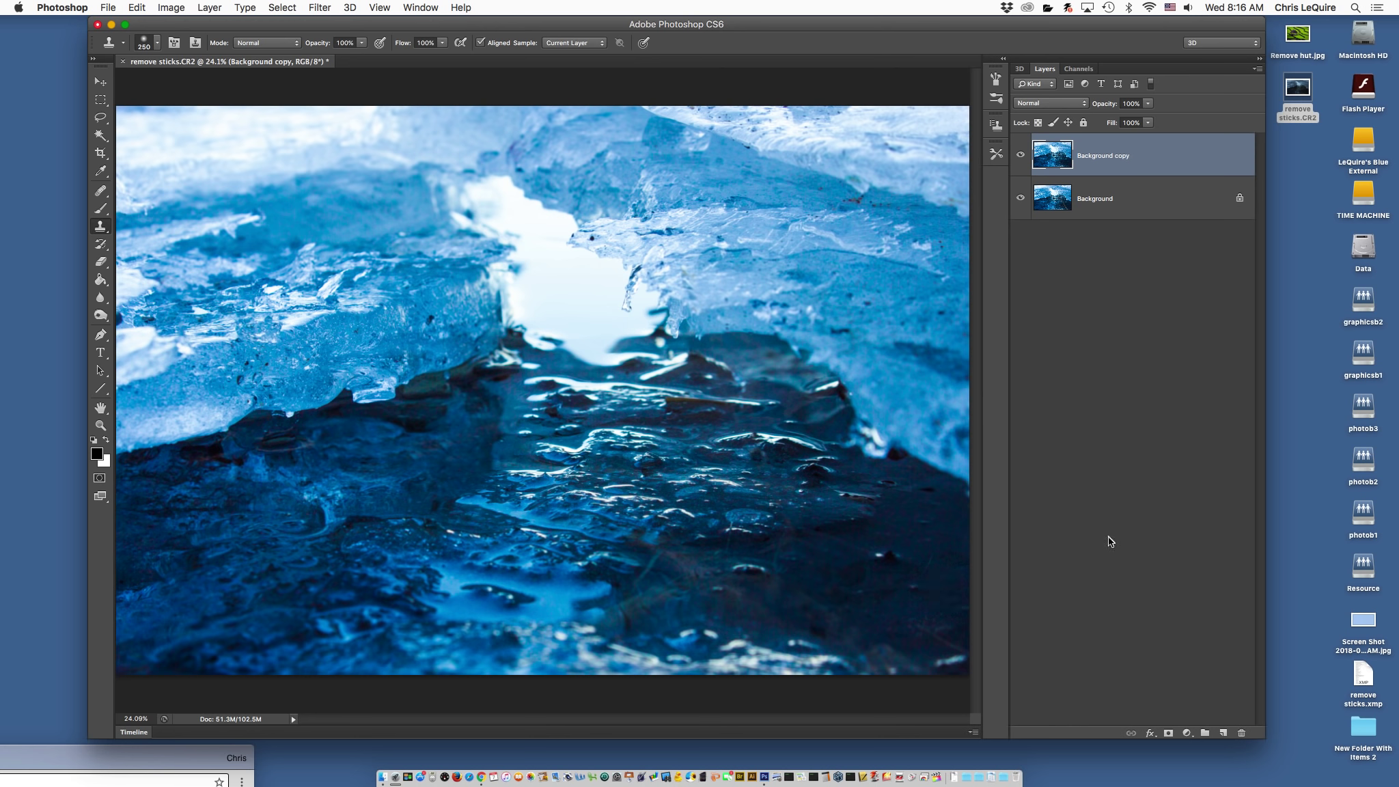
# Step: Compare the retouched photo with the original by toggling the visibility of the Background copy layer
pyautogui.click(1020, 158)
pyautogui.click(1020, 157)
pyautogui.click(1020, 157)
pyautogui.click(1020, 158)
pyautogui.click(1020, 158)
pyautogui.click(1020, 157)
pyautogui.click(1020, 157)
pyautogui.click(1020, 157)
pyautogui.click(1020, 157)
pyautogui.click(1020, 157)
pyautogui.click(1020, 157)
pyautogui.click(1020, 157)
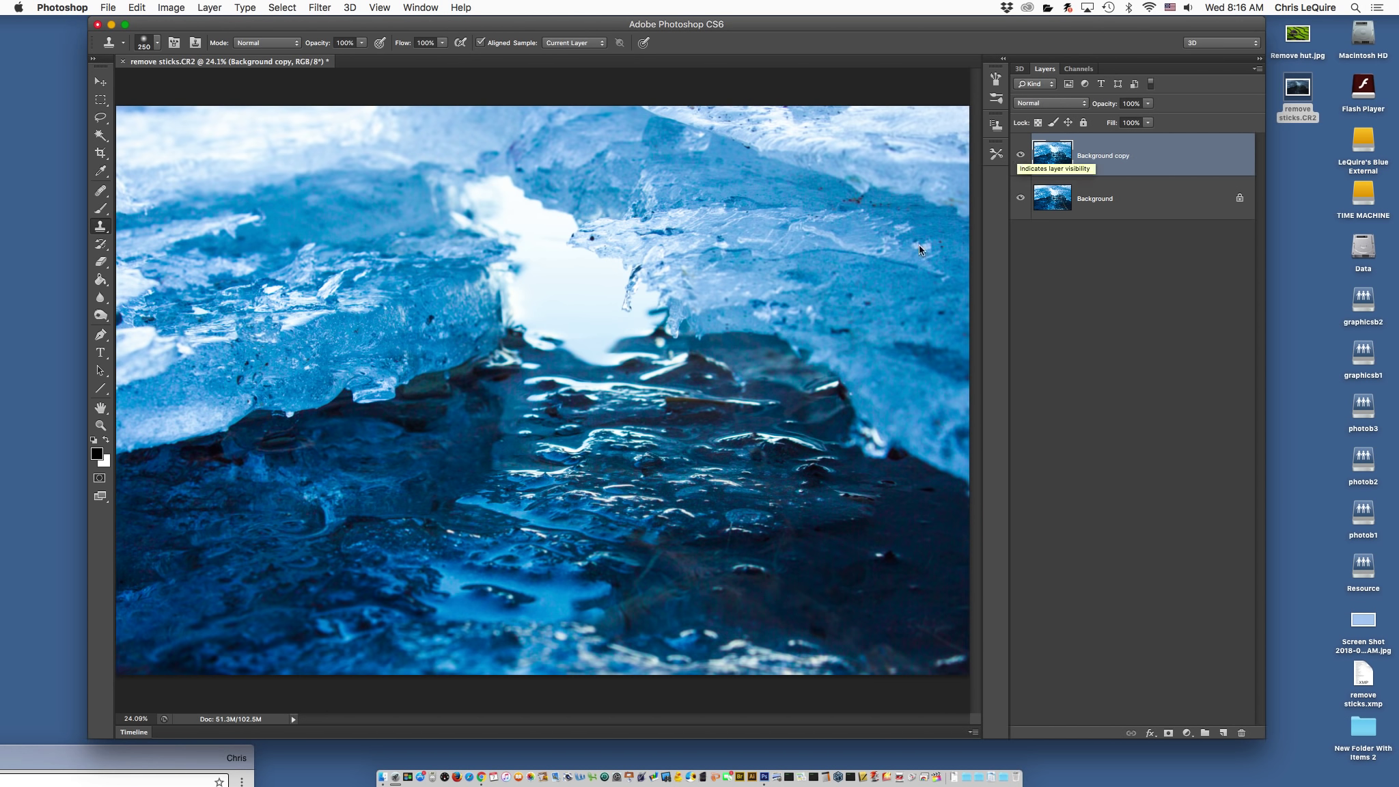
# Step: Reduce the Clone Stamp brush to 80 px and shift the document window aside to uncover the desktop
pyautogui.press('[')
pyautogui.press('[')
pyautogui.press('[')
pyautogui.press('[')
pyautogui.press('[')
pyautogui.press('[')
pyautogui.press('[')
pyautogui.press('[')
pyautogui.press('[')
pyautogui.press('[')
pyautogui.press('[')
pyautogui.press('[')
pyautogui.press('[')
pyautogui.press('[')
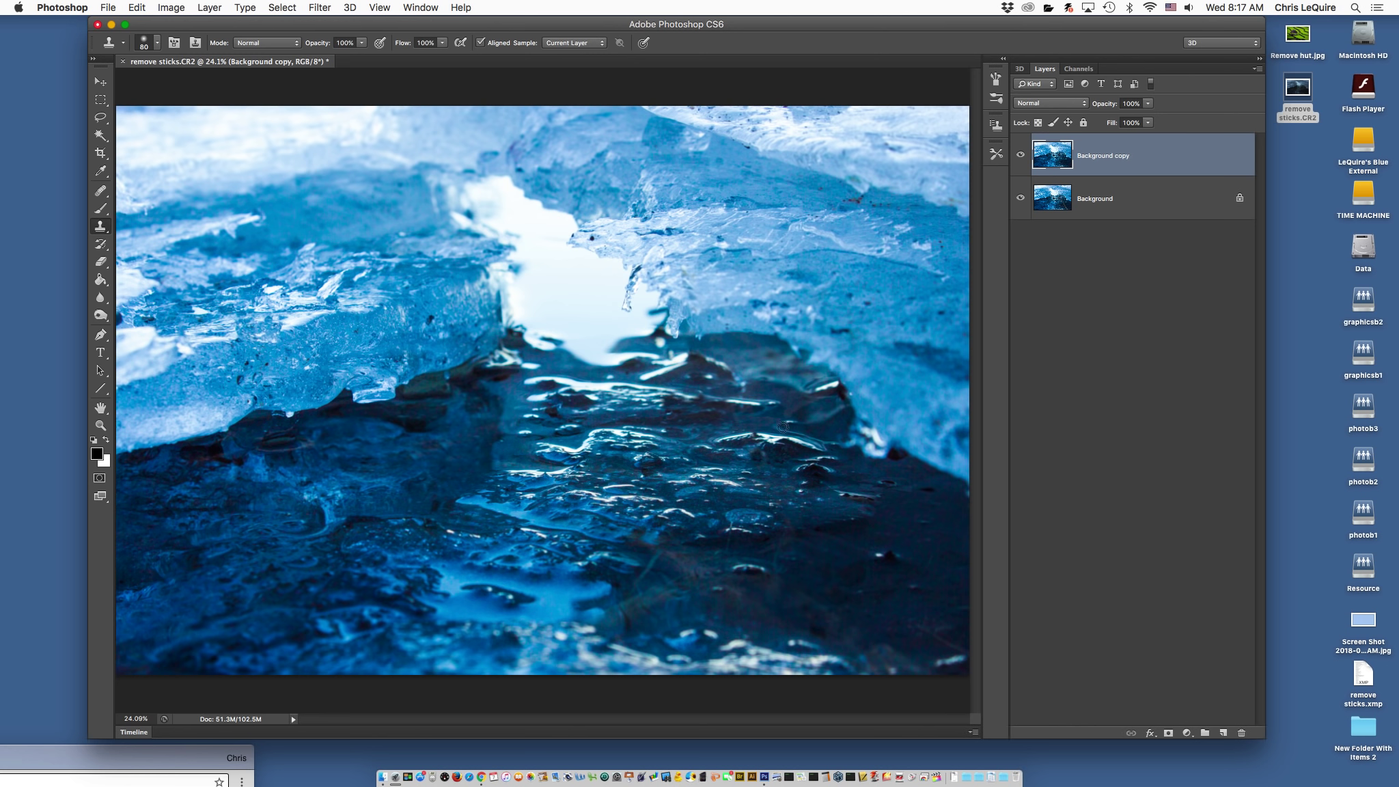
pyautogui.moveTo(764, 23); pyautogui.dragTo(725, 23)
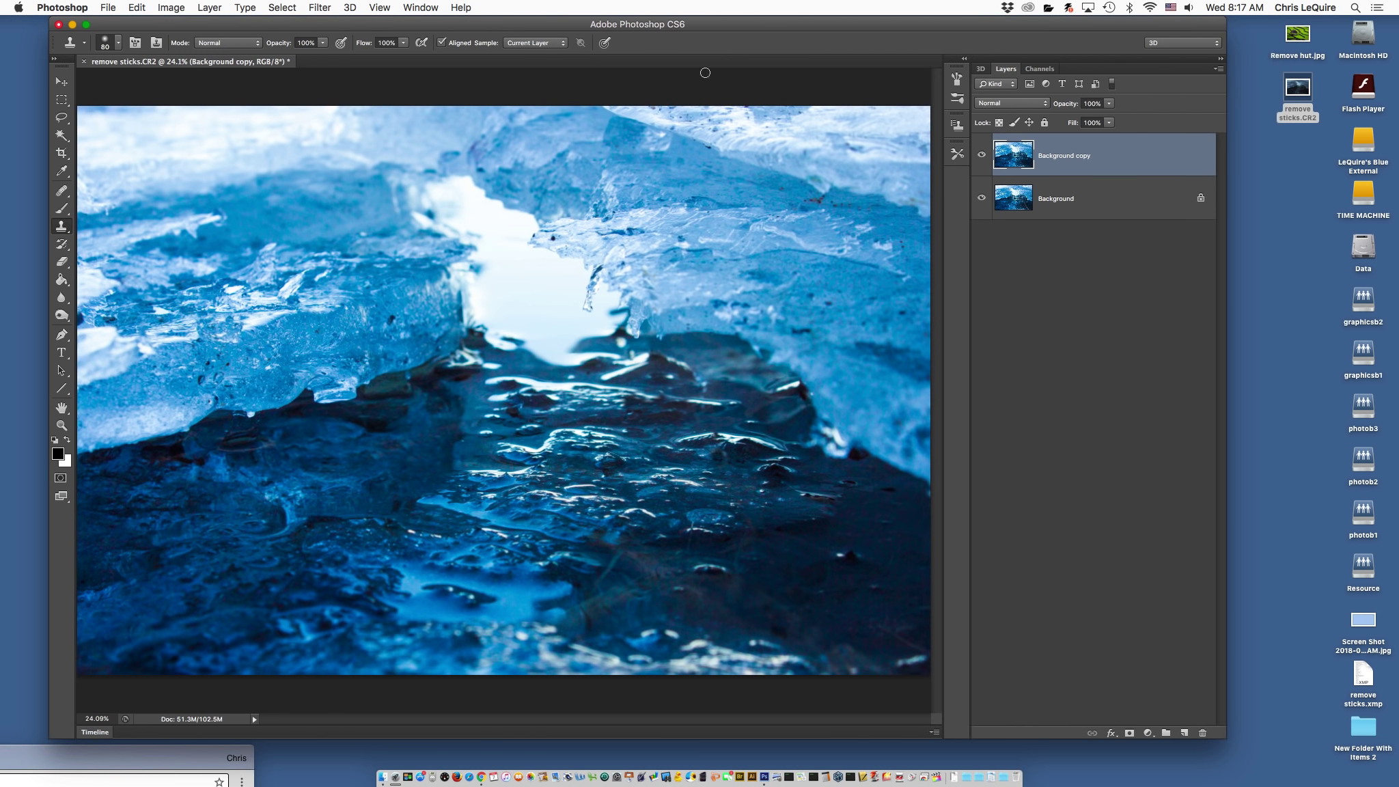
# Step: Save the image to the Desktop as a JPEG copy, named with the author's full name followed by "Sticks"
pyautogui.click(108, 8)
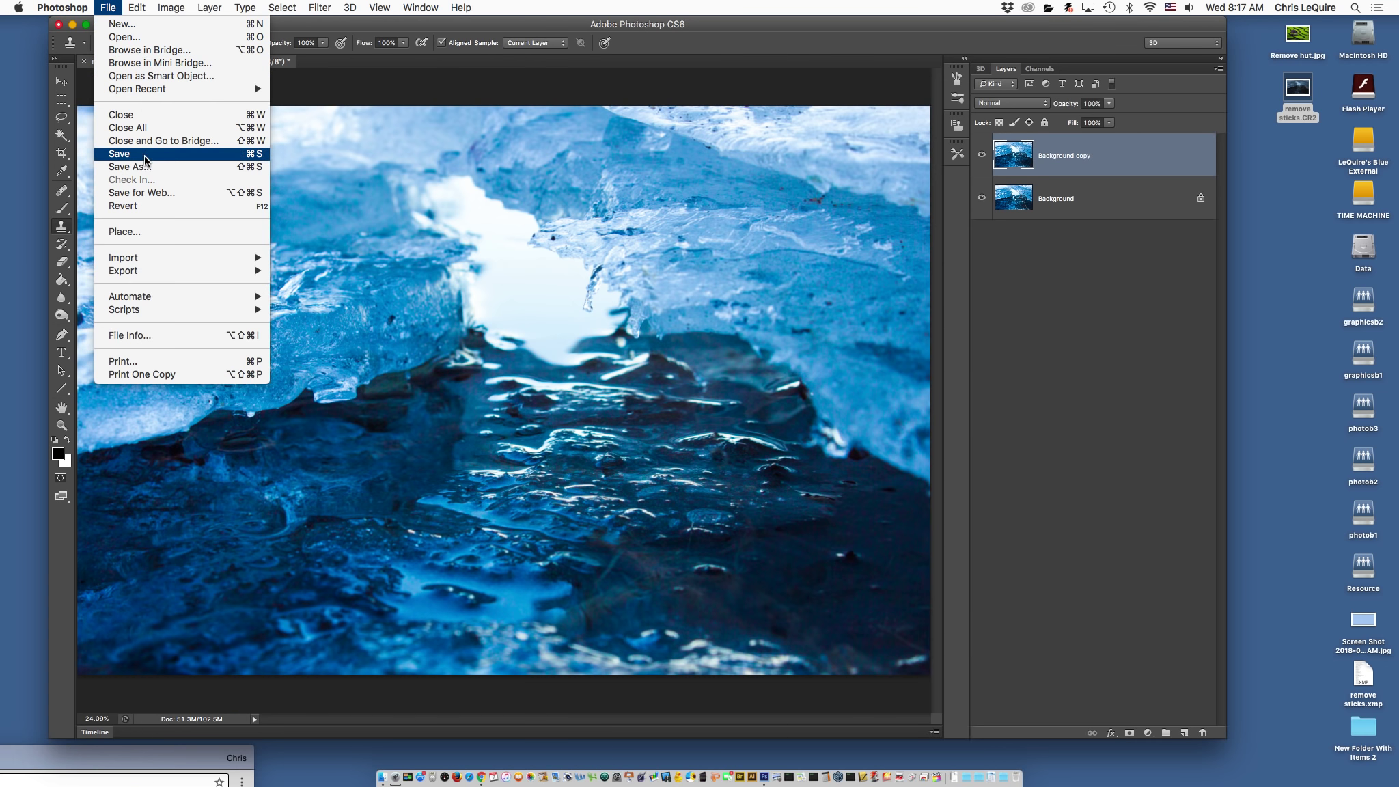
pyautogui.click(258, 198)
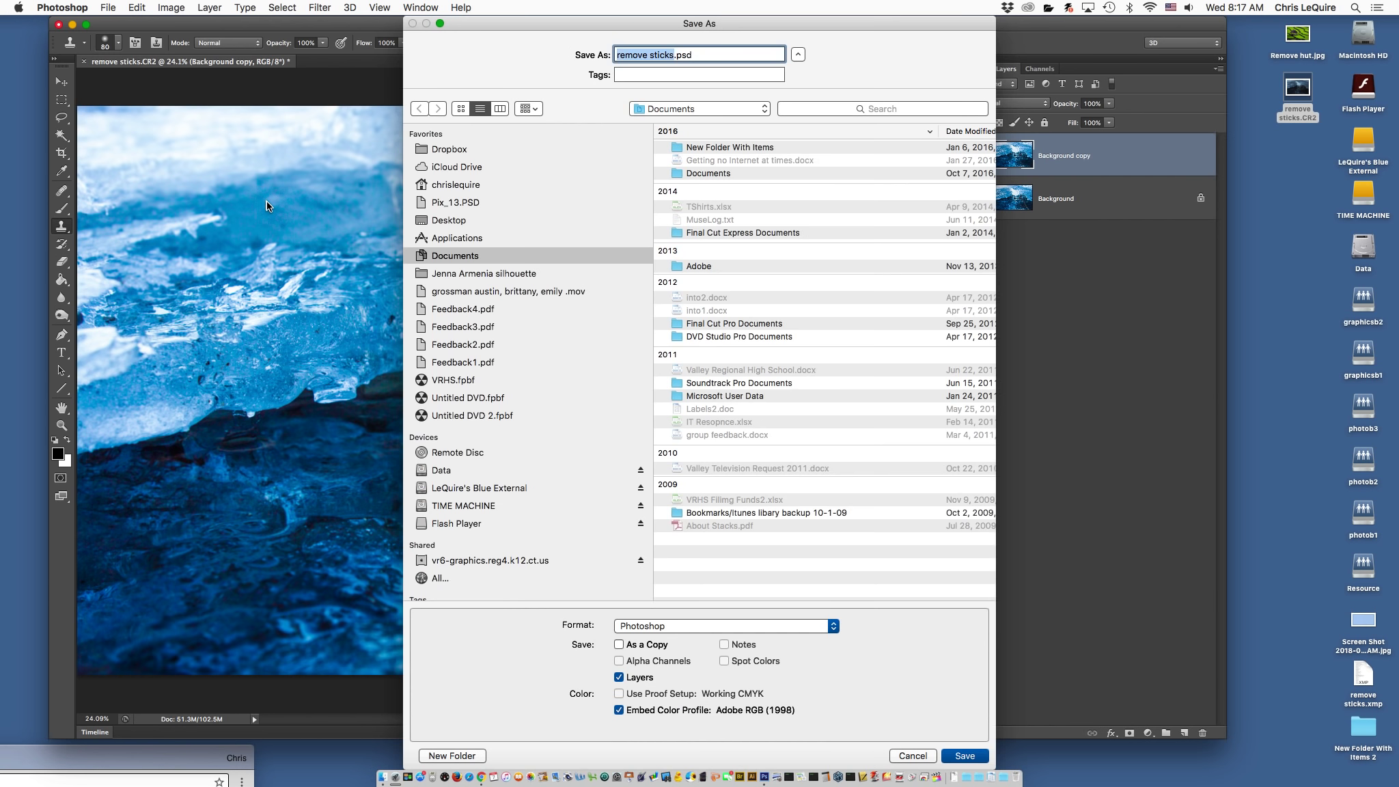
pyautogui.click(643, 627)
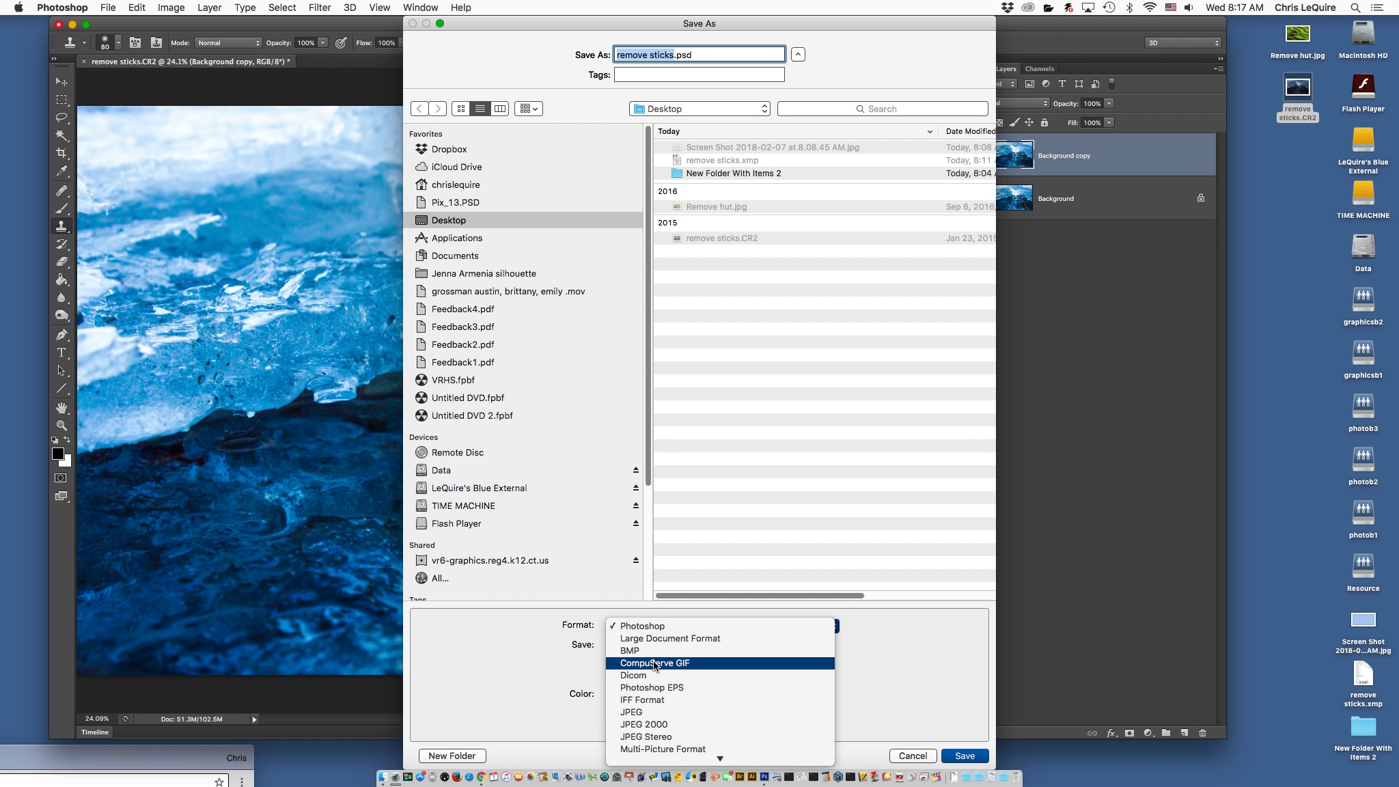
pyautogui.click(652, 714)
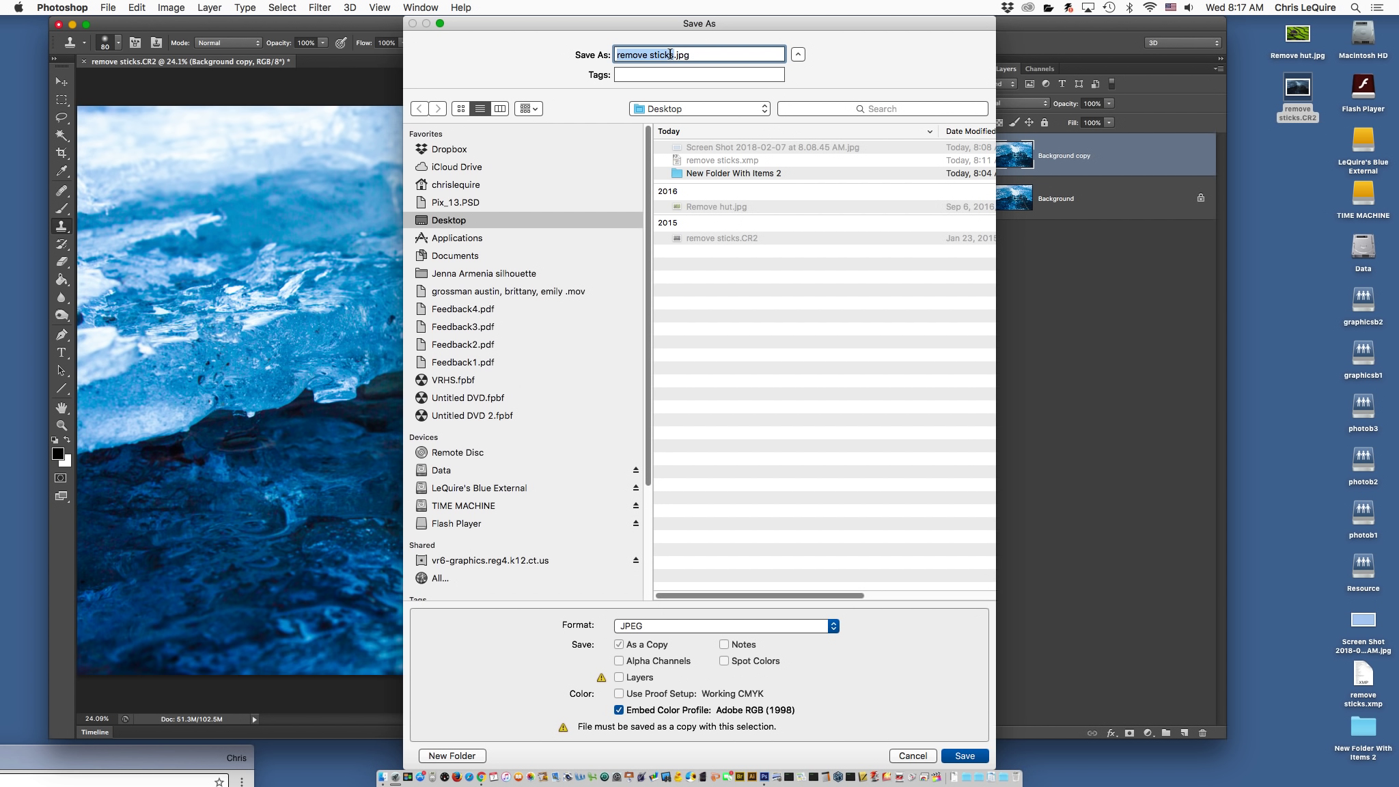
pyautogui.write('Chris LeQui')
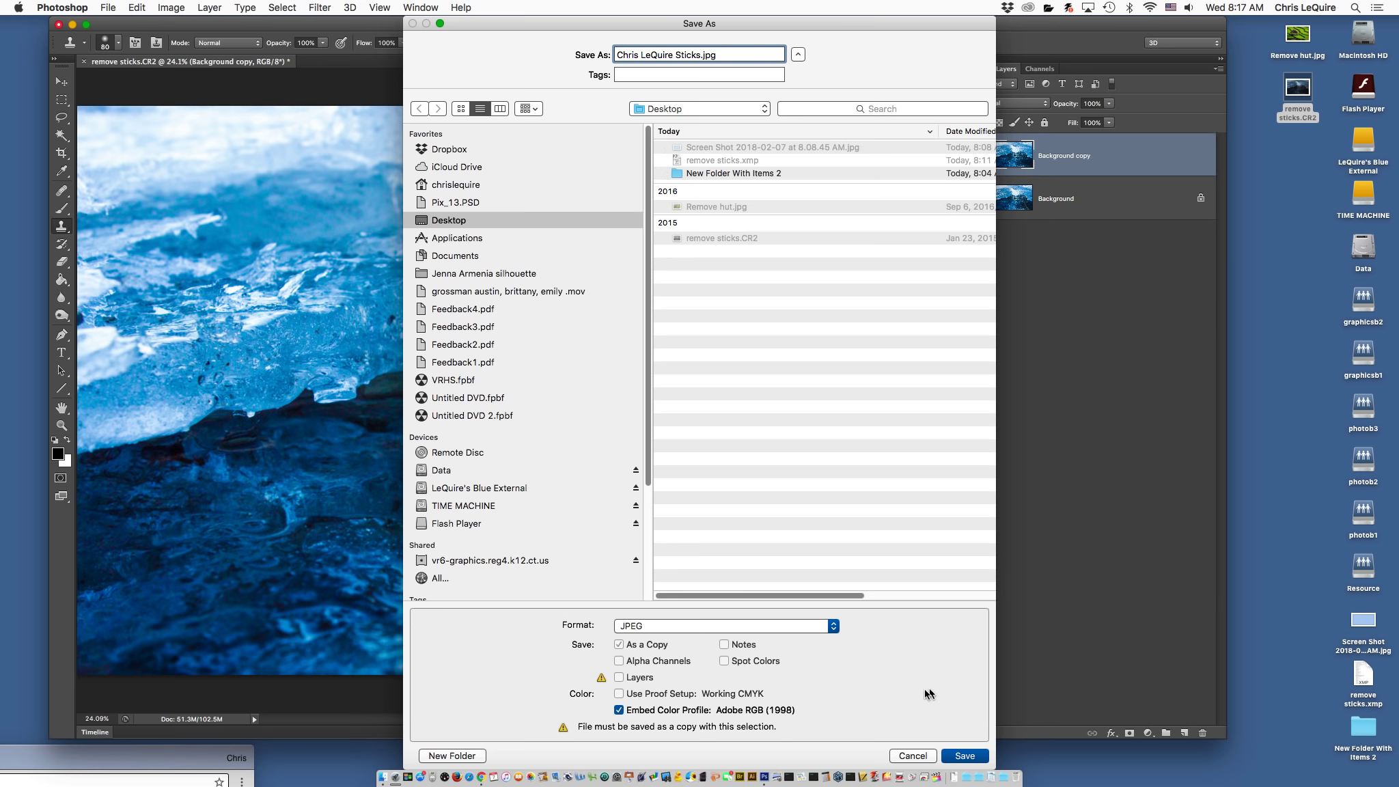
pyautogui.click(965, 755)
pyautogui.click(734, 299)
pyautogui.press('s')
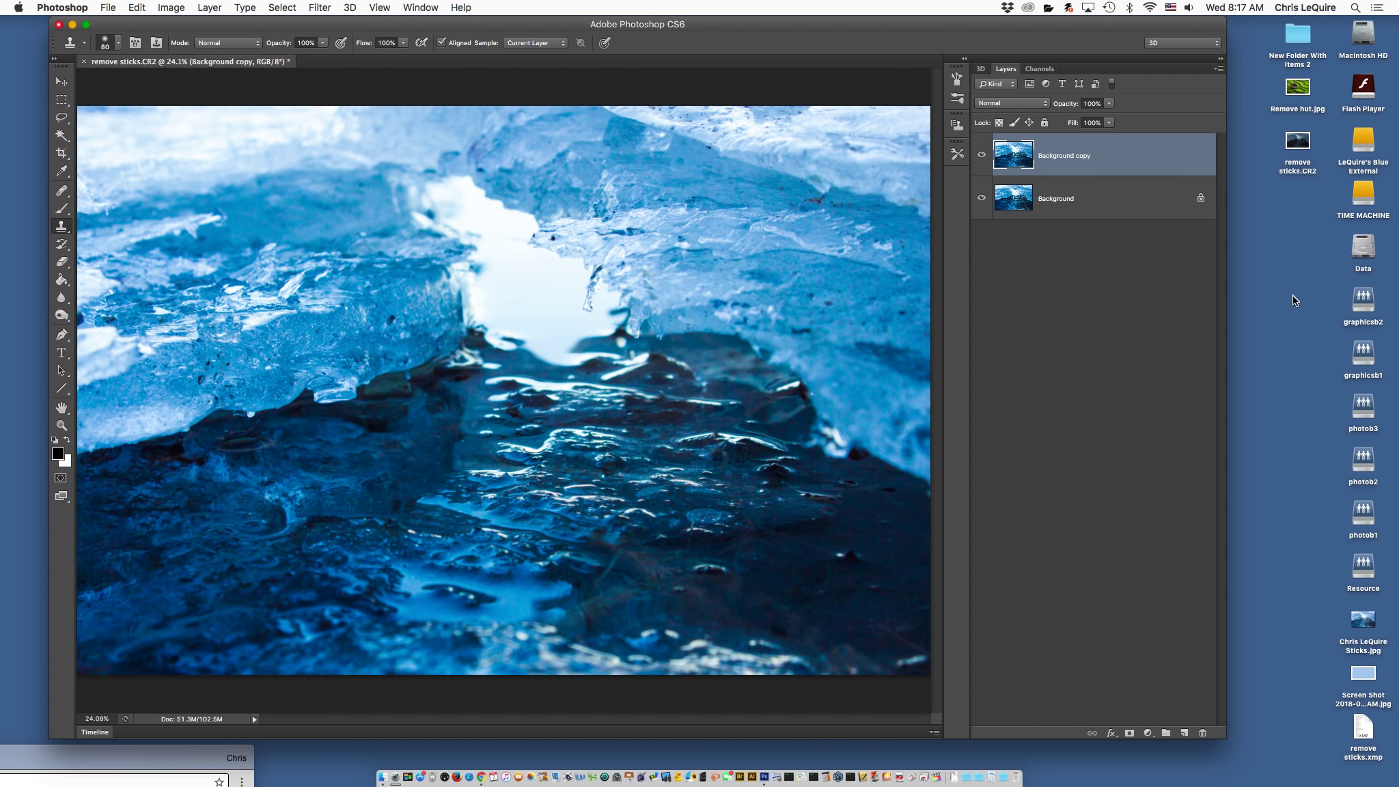
# Step: Copy the saved Sticks JPEG from the desktop into the Turnin Folder (first last assignment) on the photob3 drive
pyautogui.moveTo(988, 30); pyautogui.dragTo(796, 65)
pyautogui.click(1245, 559)
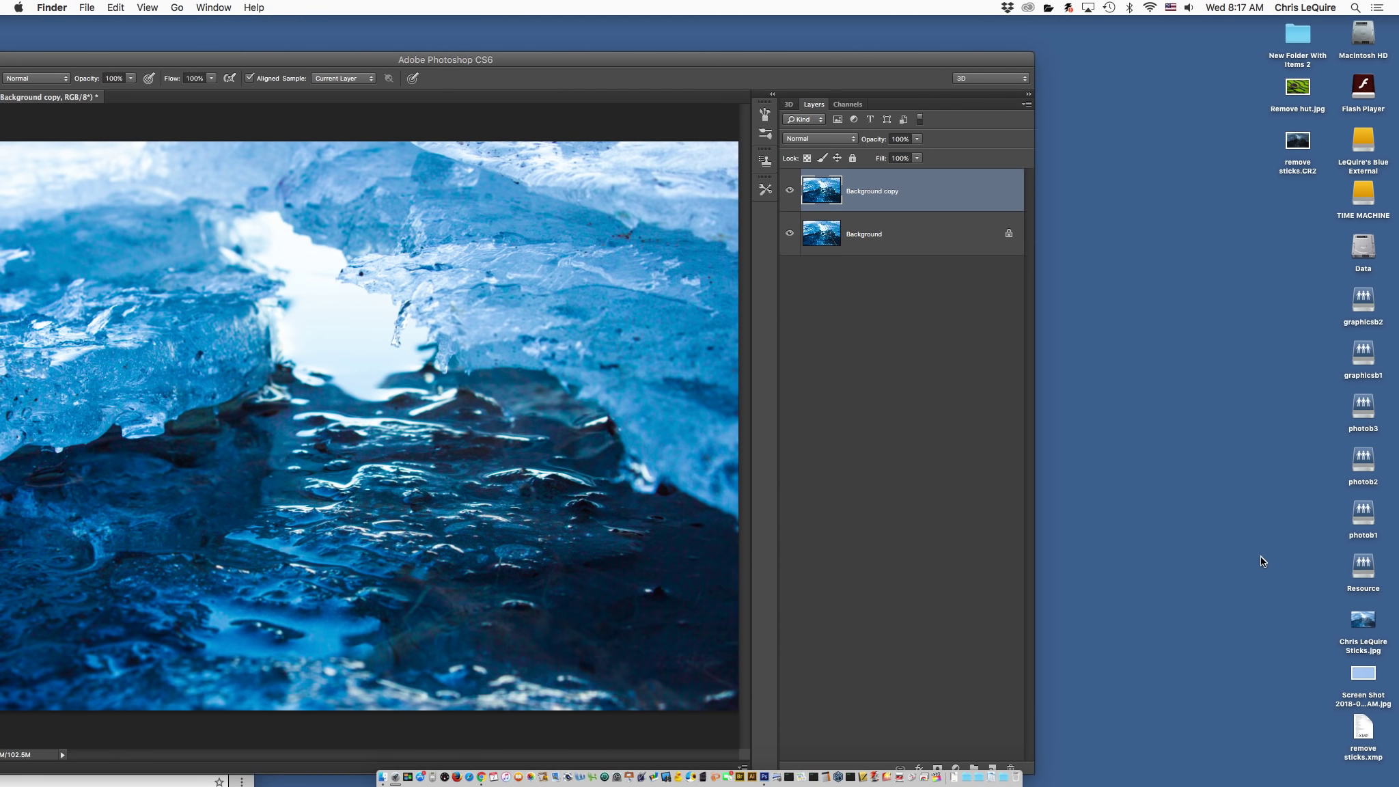
pyautogui.doubleClick(1364, 408)
pyautogui.click(819, 114)
pyautogui.moveTo(987, 51); pyautogui.dragTo(633, 51)
pyautogui.moveTo(1368, 634); pyautogui.dragTo(586, 326)
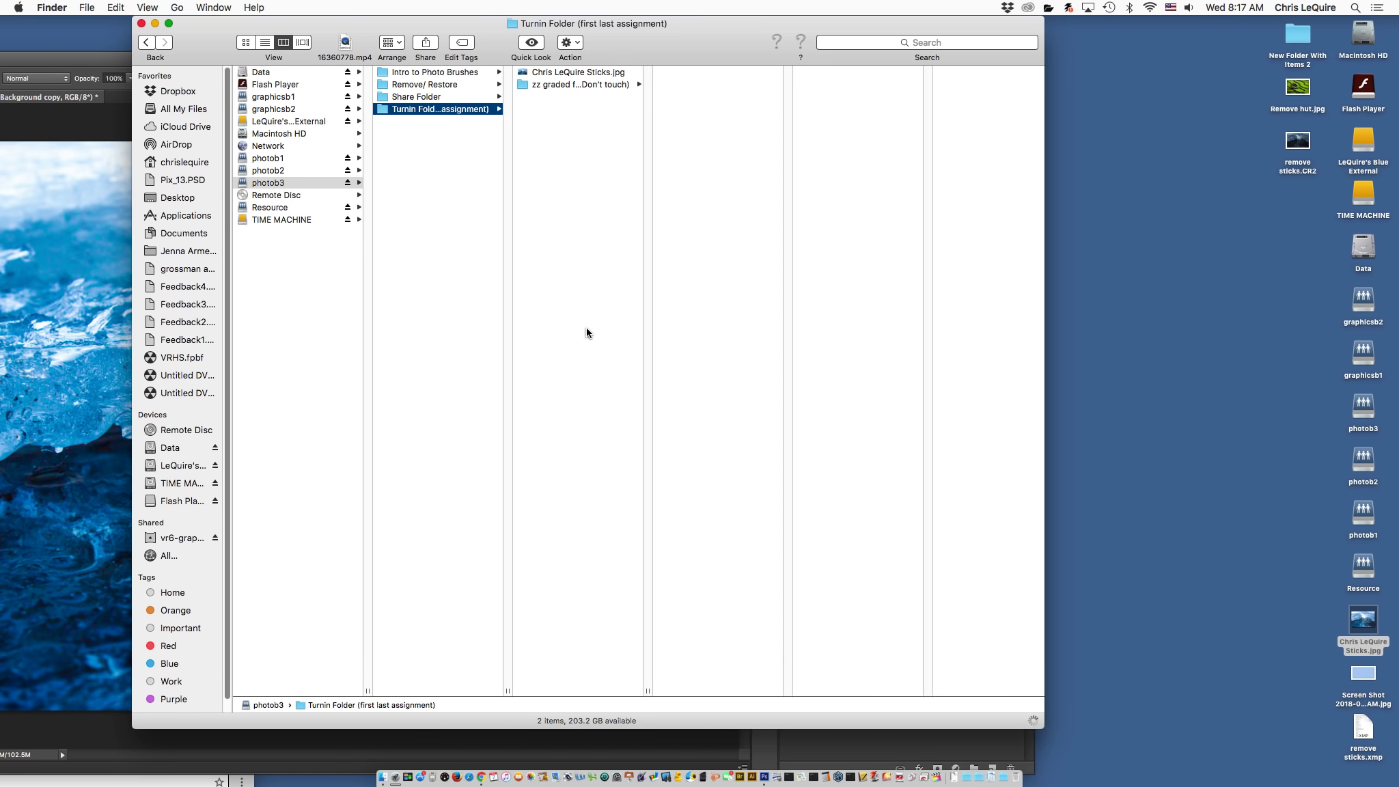
# Step: Check the graded folder and preview the submitted JPEG in the turn-in folder, and return to Photoshop
pyautogui.click(540, 85)
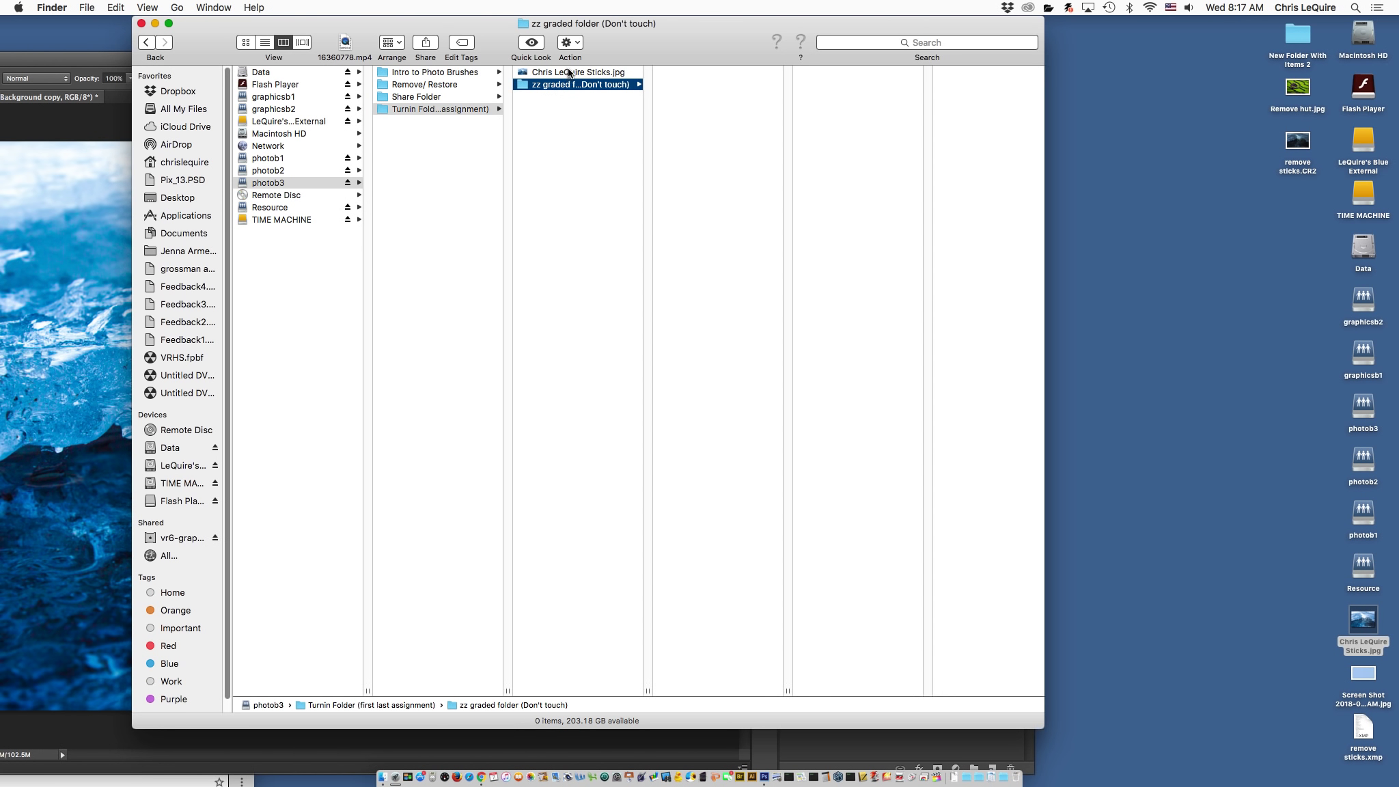
pyautogui.click(570, 72)
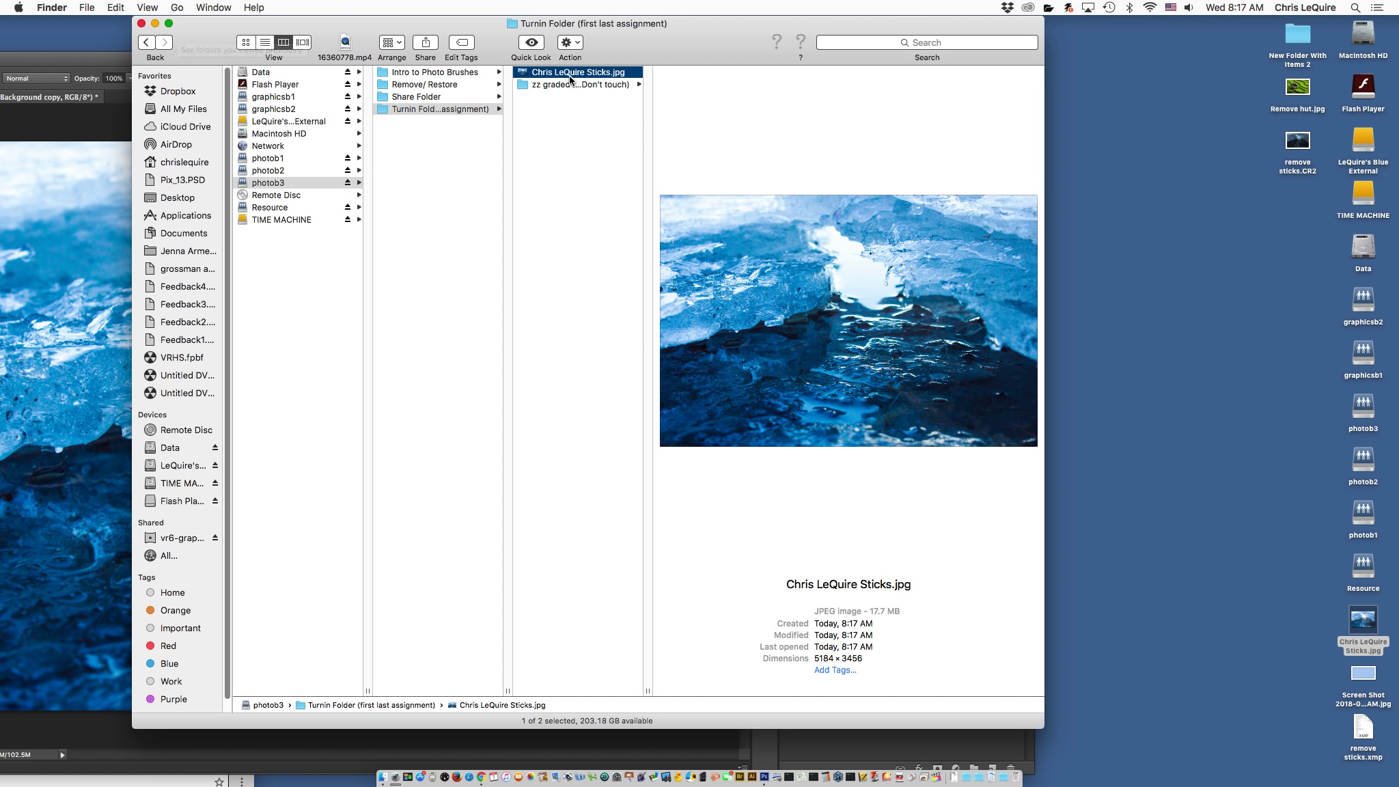
pyautogui.click(142, 24)
pyautogui.click(395, 64)
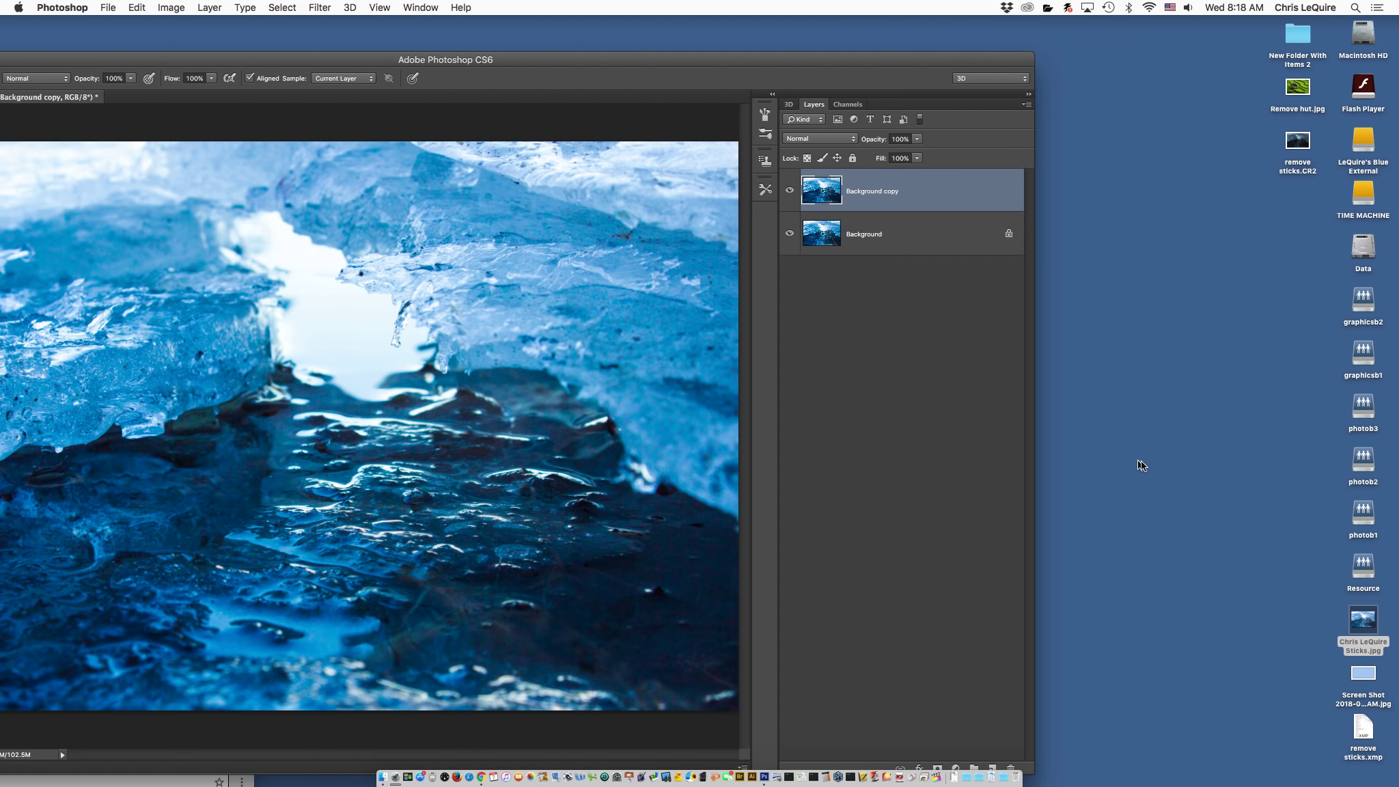
pyautogui.click(1175, 453)
pyautogui.doubleClick(1364, 407)
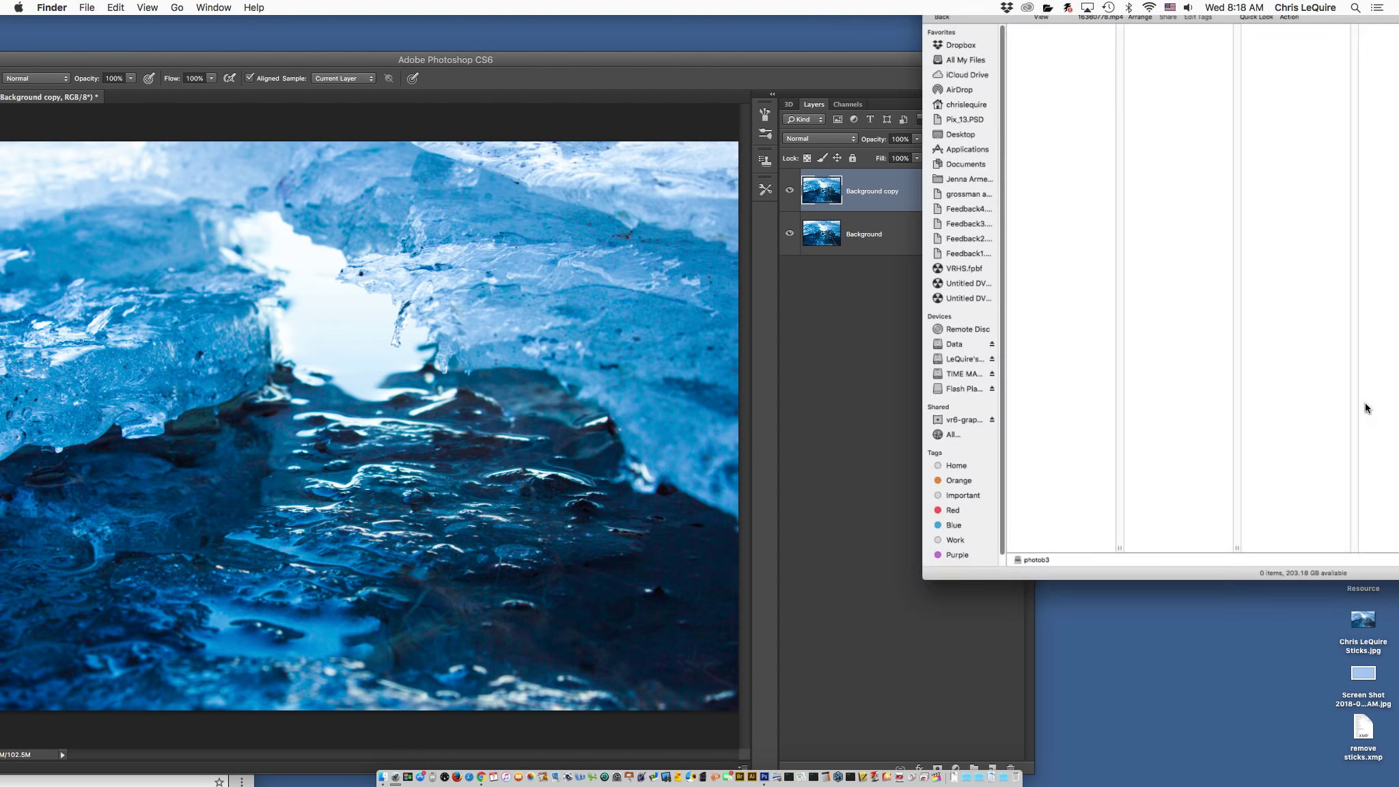
pyautogui.moveTo(1094, 58); pyautogui.dragTo(1105, 136)
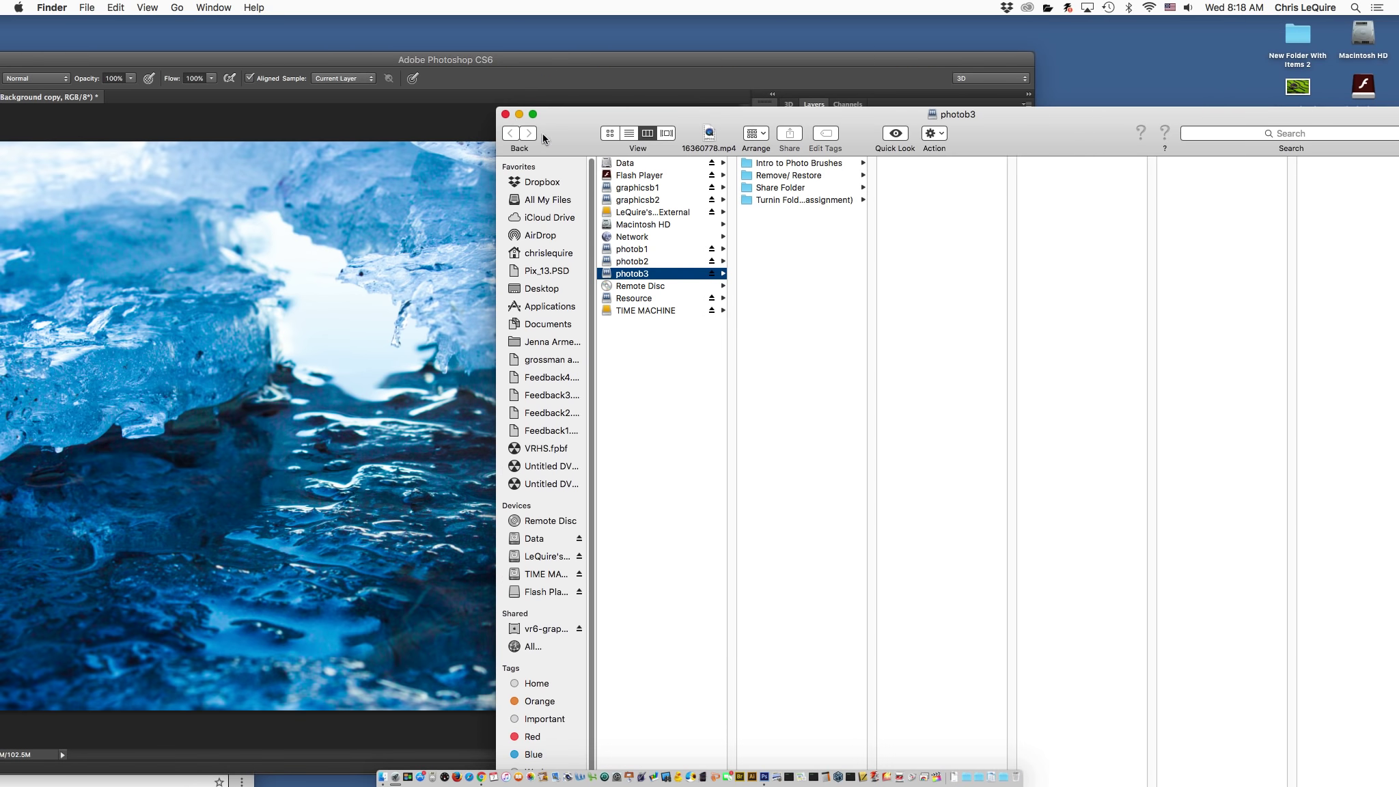
pyautogui.click(506, 114)
# Step: Open Remove hut.jpg from the desktop in Photoshop and duplicate its Background layer
pyautogui.moveTo(1299, 93); pyautogui.dragTo(765, 774)
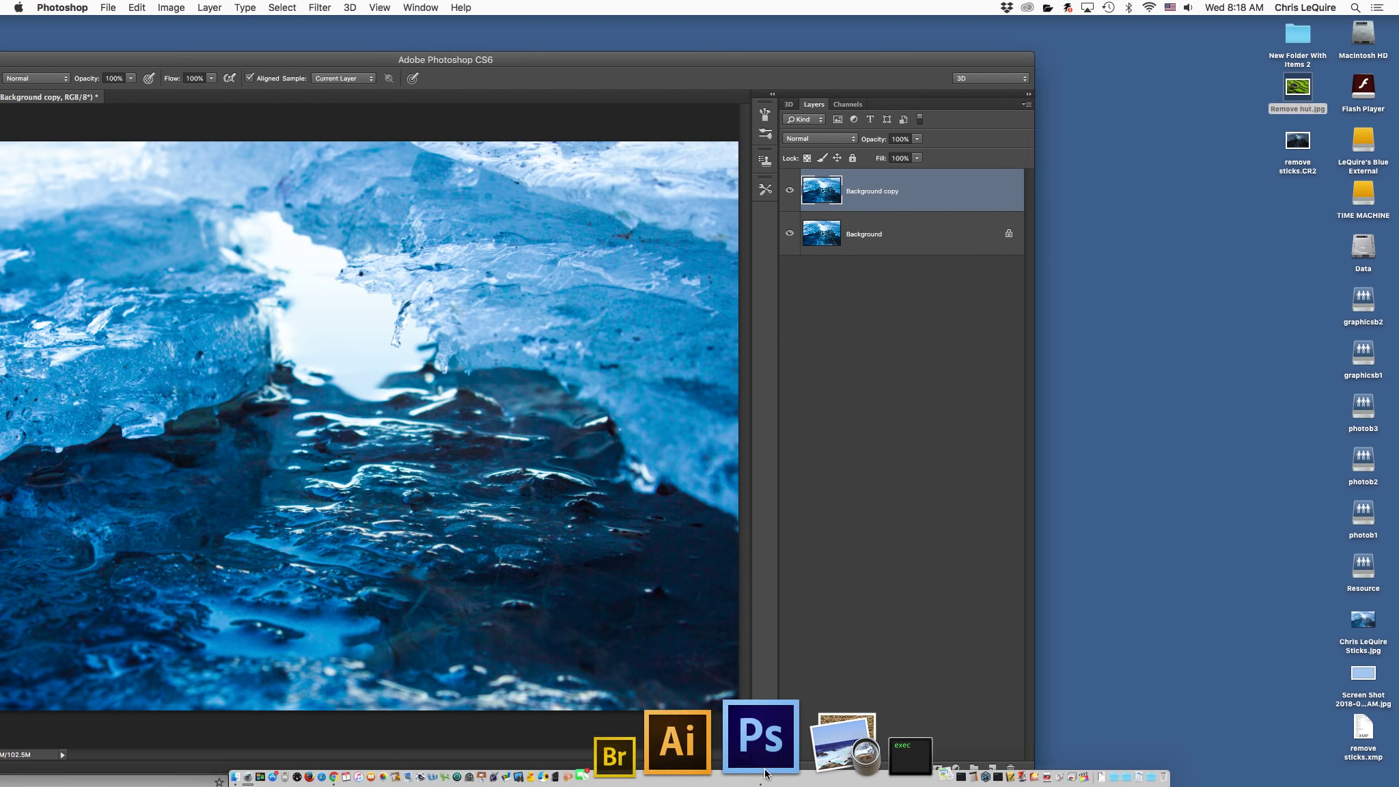
pyautogui.moveTo(359, 64); pyautogui.dragTo(680, 41)
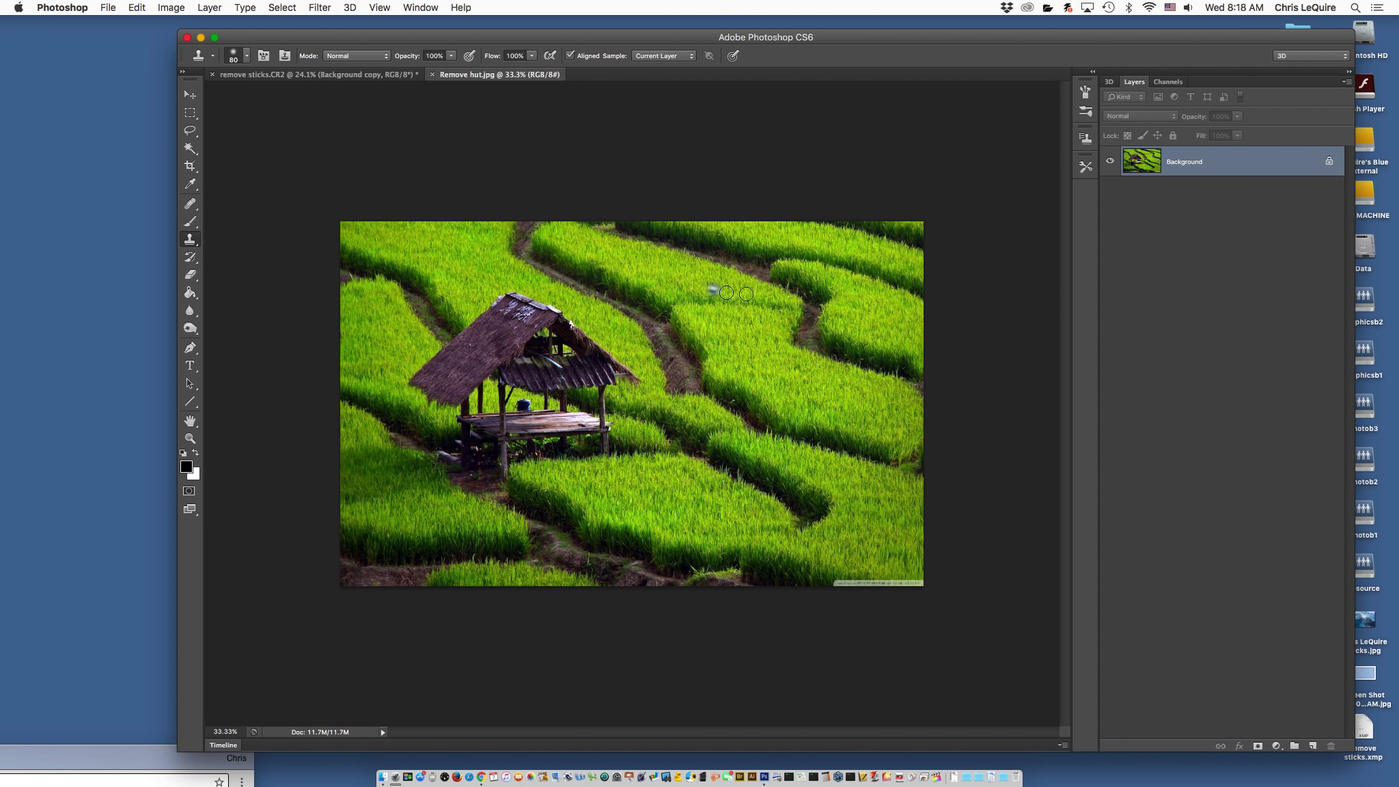
pyautogui.moveTo(1154, 171); pyautogui.dragTo(1313, 746)
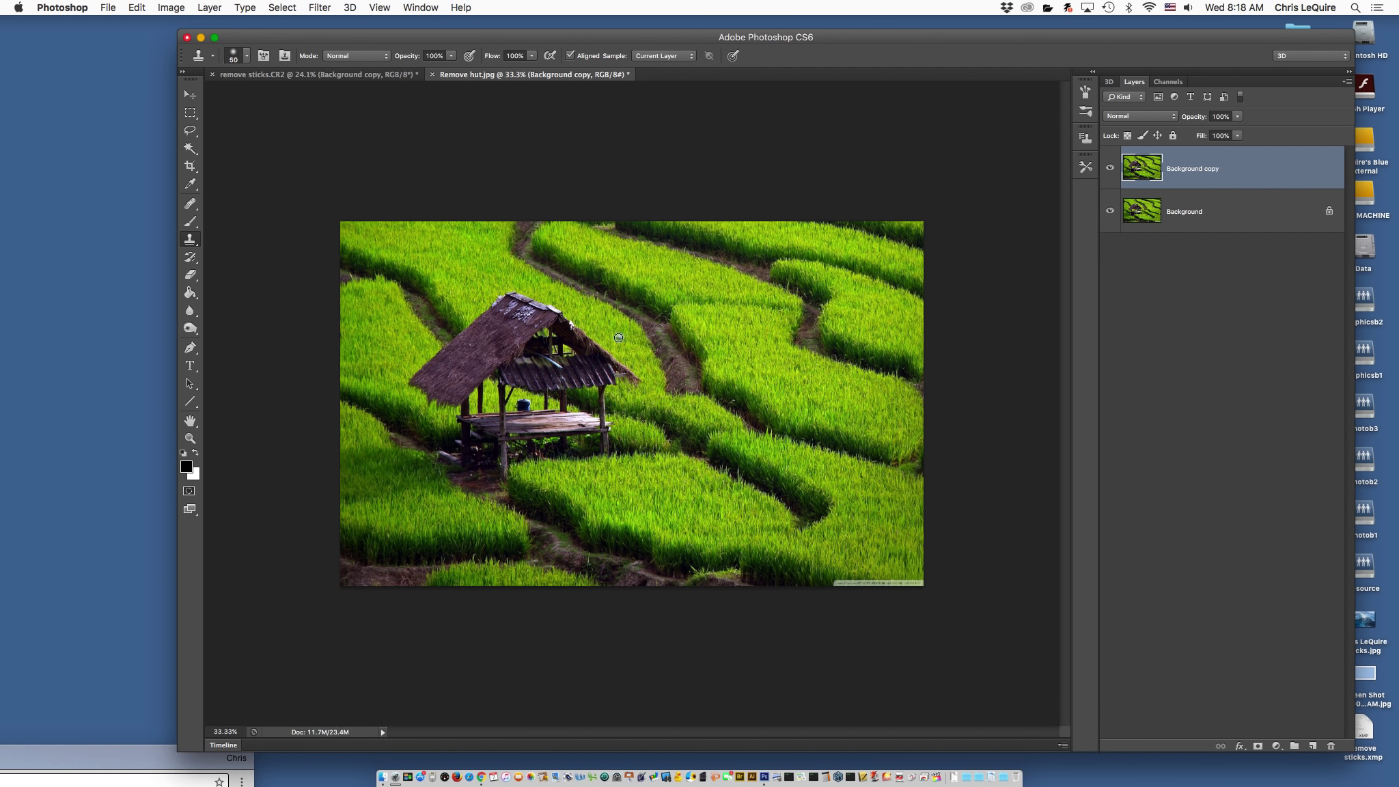
# Step: Enlarge the Clone Stamp brush to 150 px and clone nearby grass over the right slope of the hut's upper roof
pyautogui.press(']')
pyautogui.press(']')
pyautogui.press(']')
pyautogui.press(']')
pyautogui.keyDown('alt'); pyautogui.click(599, 343); pyautogui.keyUp('alt')
pyautogui.moveTo(570, 331)
pyautogui.mouseDown()
pyautogui.moveTo(554, 322)
pyautogui.moveTo(579, 340)
pyautogui.moveTo(550, 309)
pyautogui.moveTo(566, 313)
pyautogui.moveTo(520, 316)
pyautogui.moveTo(523, 297)
pyautogui.mouseUp()
pyautogui.keyDown('alt'); pyautogui.click(594, 326); pyautogui.keyUp('alt')
pyautogui.keyDown('alt'); pyautogui.click(557, 308); pyautogui.keyUp('alt')
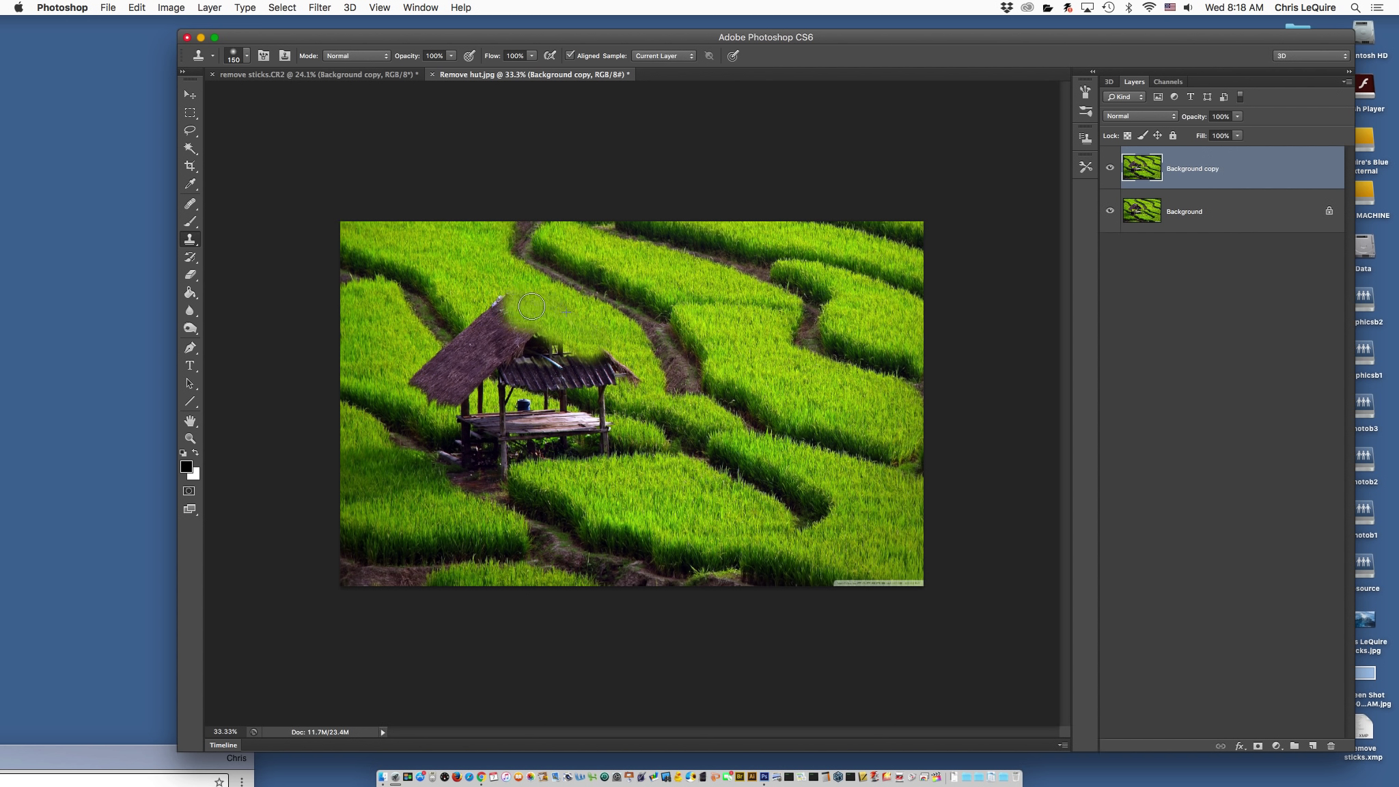
pyautogui.keyDown('alt'); pyautogui.click(589, 325); pyautogui.keyUp('alt')
pyautogui.moveTo(530, 330); pyautogui.dragTo(528, 337)
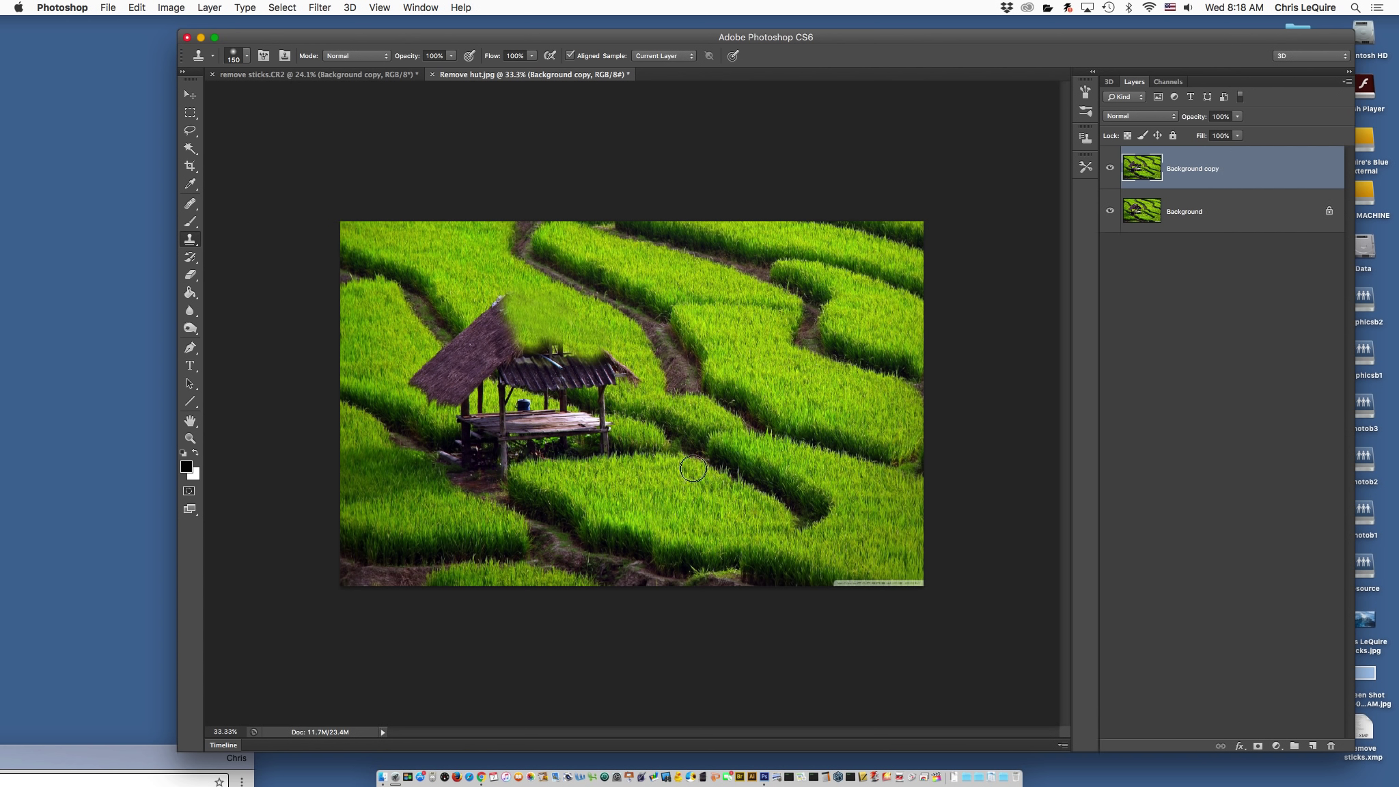
# Step: Check the retouch against the original layer and clone more grass over the blurry patch beside the remaining thatched roof
pyautogui.click(1111, 168)
pyautogui.moveTo(618, 356); pyautogui.dragTo(605, 350)
pyautogui.press('super+z')
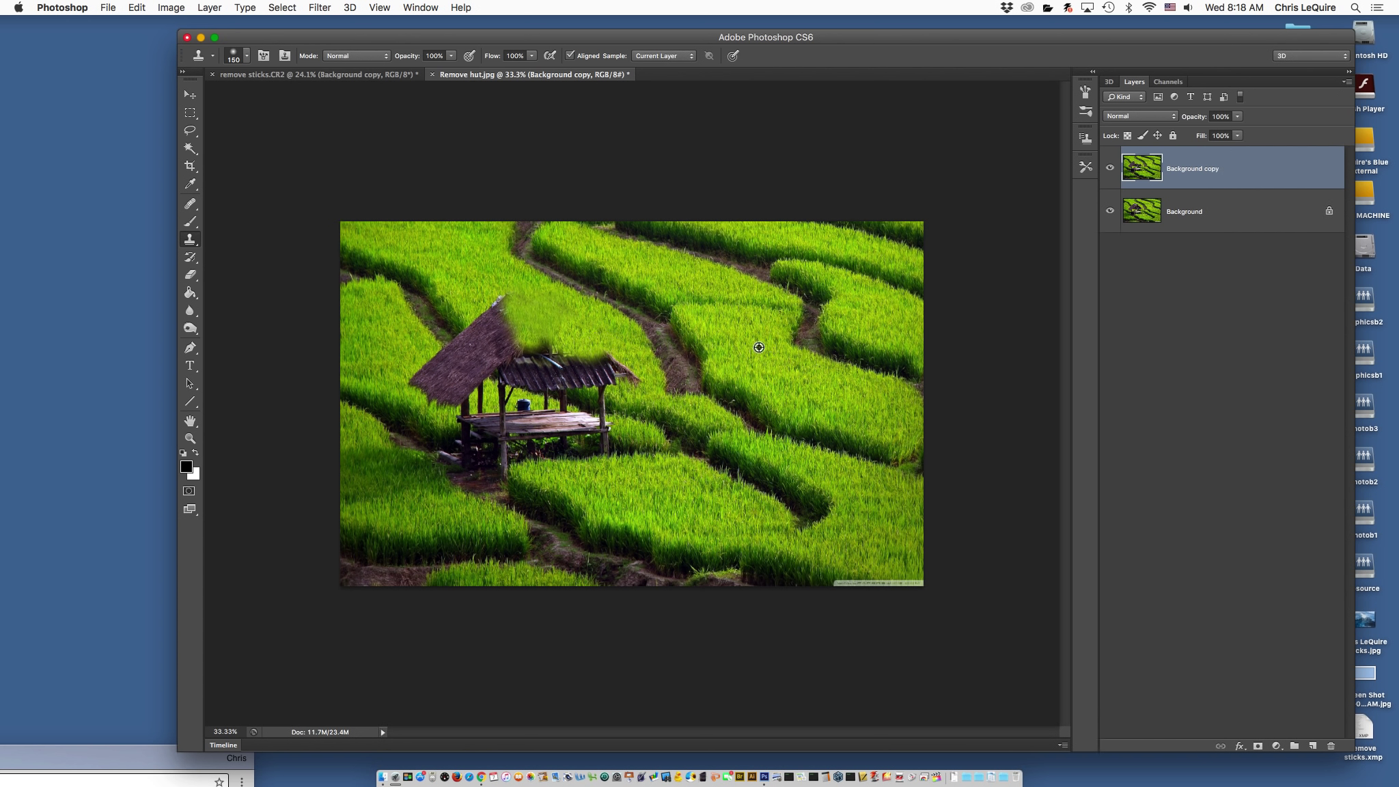
pyautogui.moveTo(541, 345); pyautogui.dragTo(532, 339)
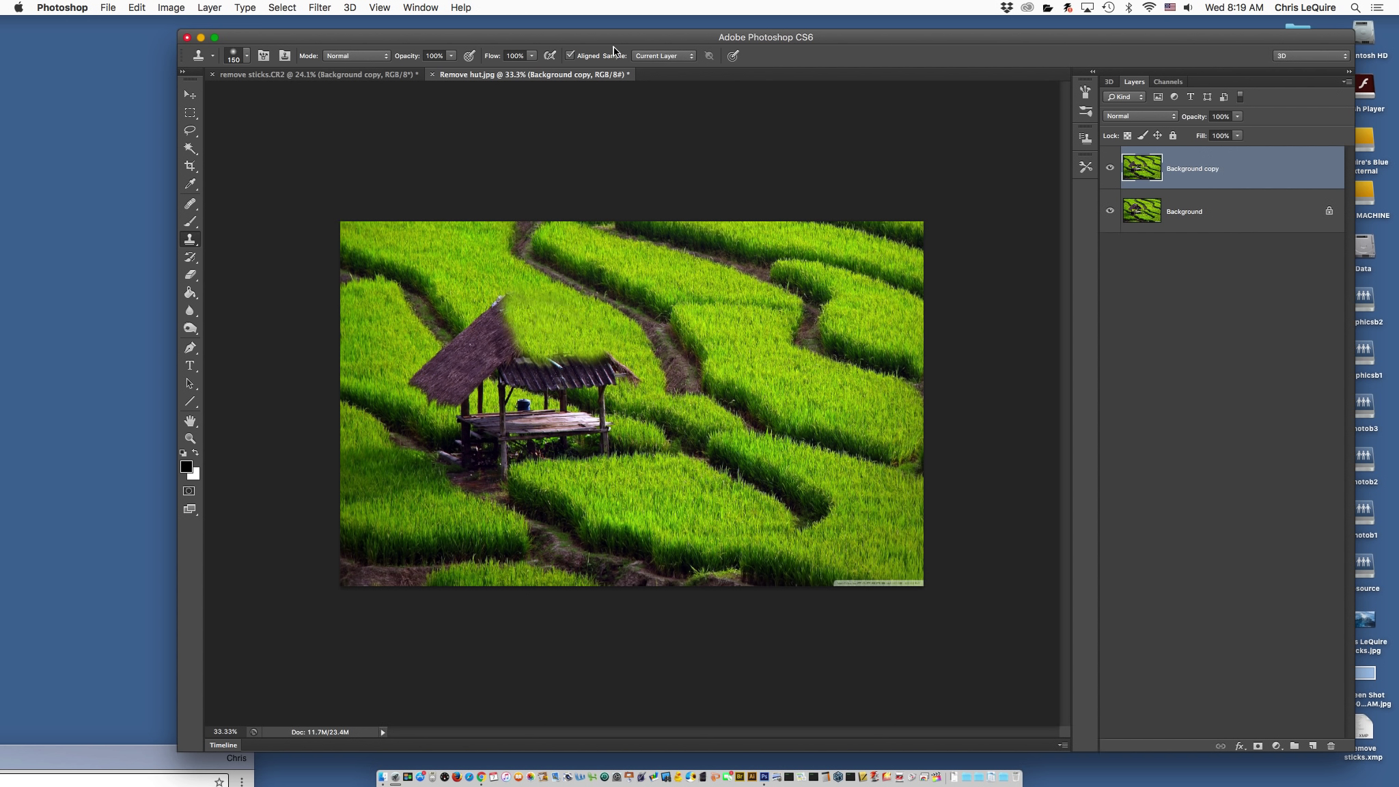
# Step: Preview the files in photob3's Remove/ Restore folder and copy restored old photo ORG.jpg to the desktop
pyautogui.moveTo(620, 39); pyautogui.dragTo(131, 268)
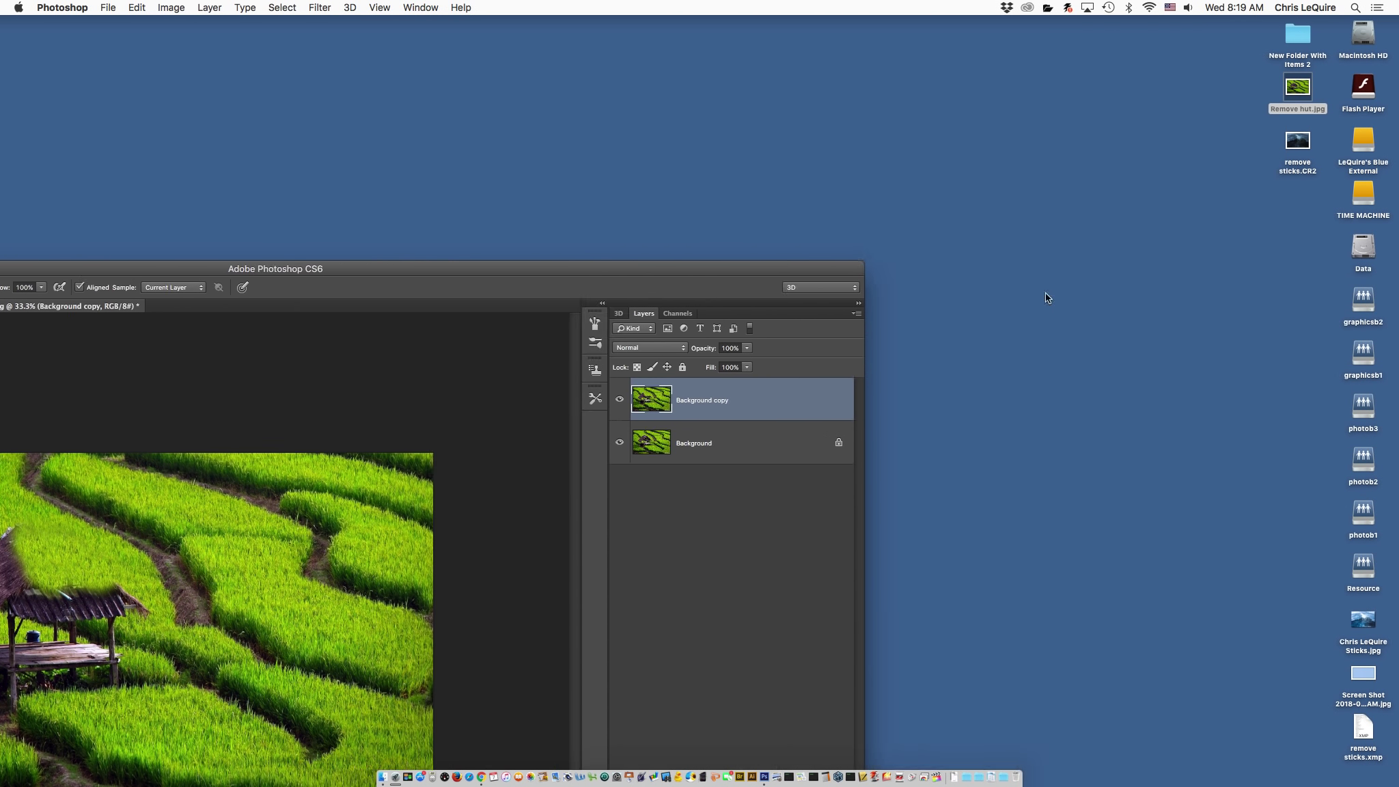
pyautogui.doubleClick(1364, 410)
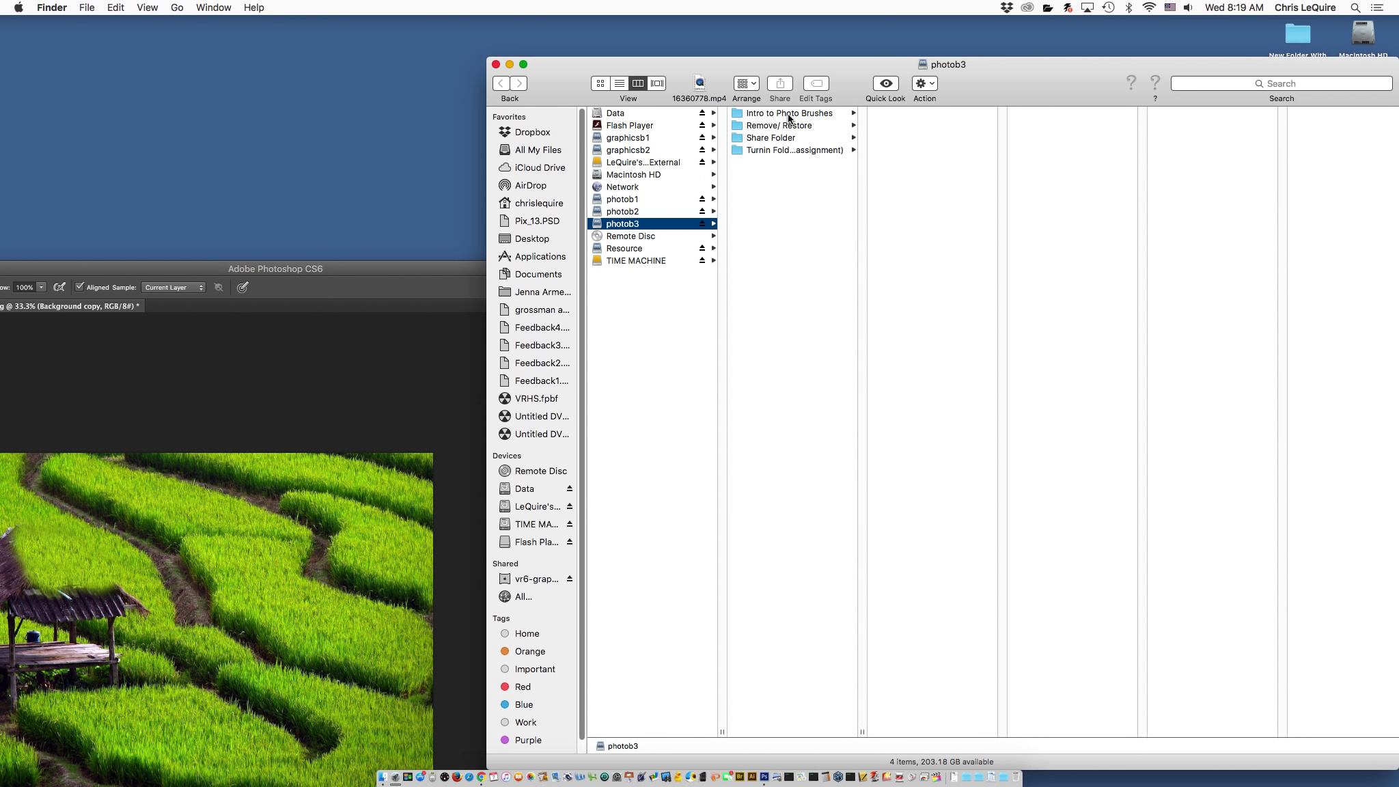
pyautogui.click(793, 126)
pyautogui.click(902, 149)
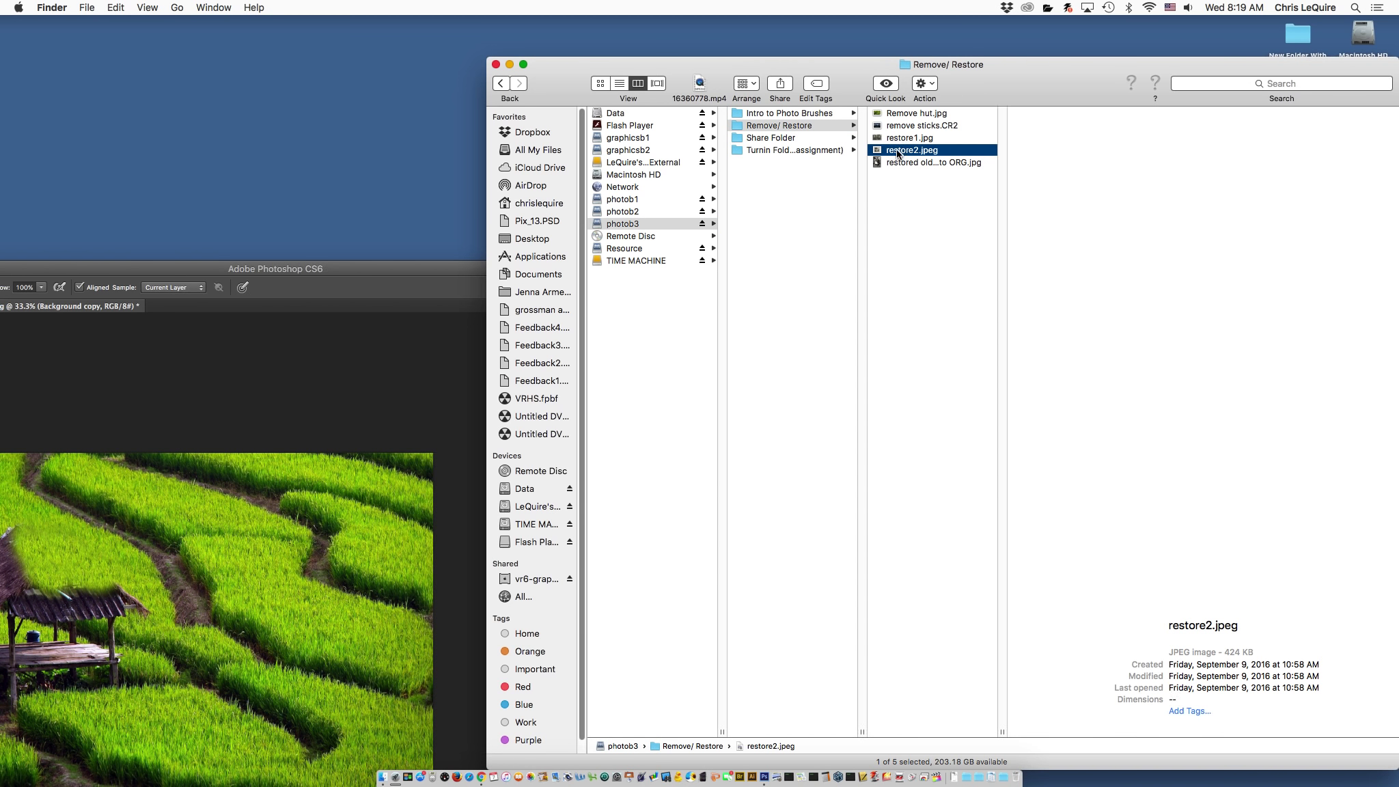
pyautogui.click(896, 162)
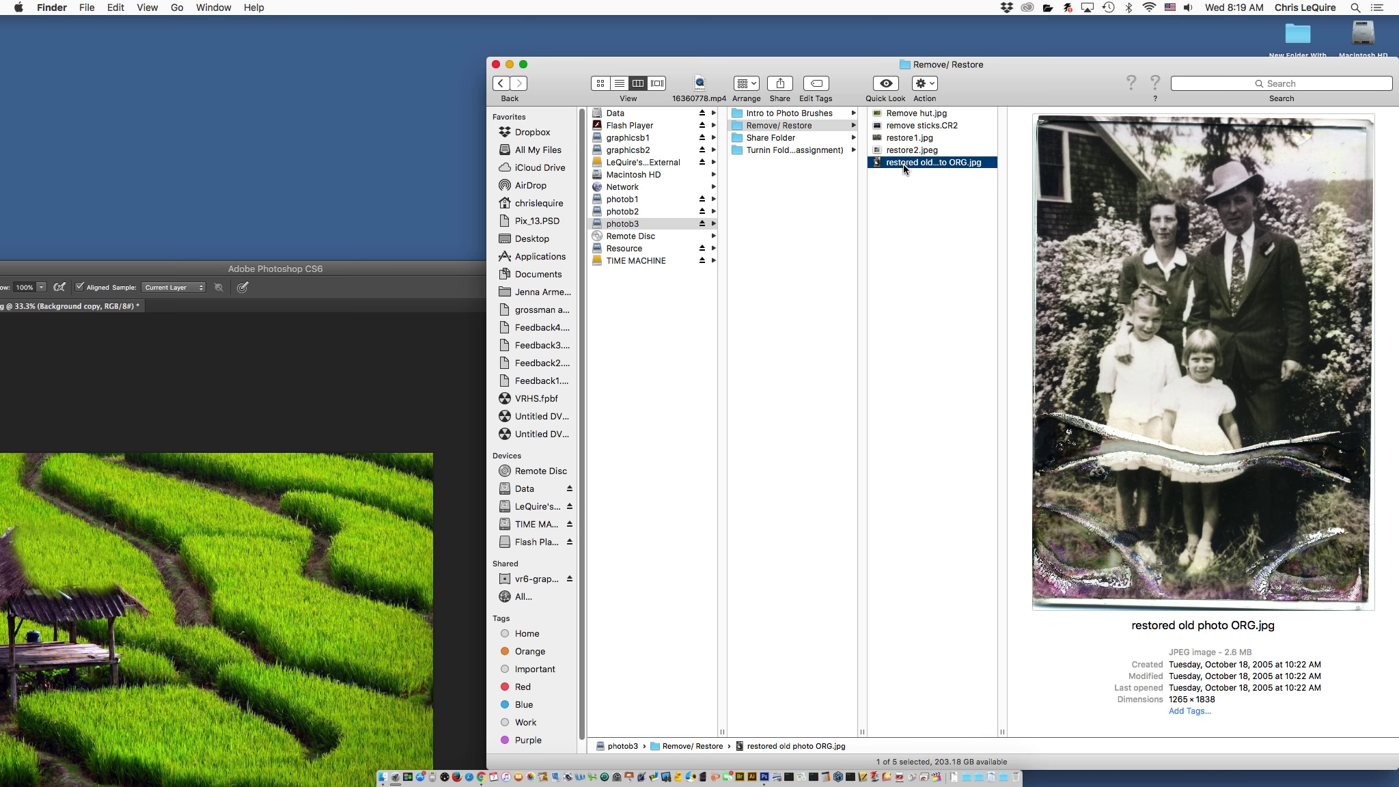
pyautogui.moveTo(921, 166); pyautogui.dragTo(501, 65)
pyautogui.click(496, 65)
# Step: Open restored old photo ORG.jpg in Photoshop and zoom in to about 52% on the damaged lower area
pyautogui.moveTo(1298, 198); pyautogui.dragTo(765, 772)
pyautogui.moveTo(451, 261); pyautogui.dragTo(878, 17)
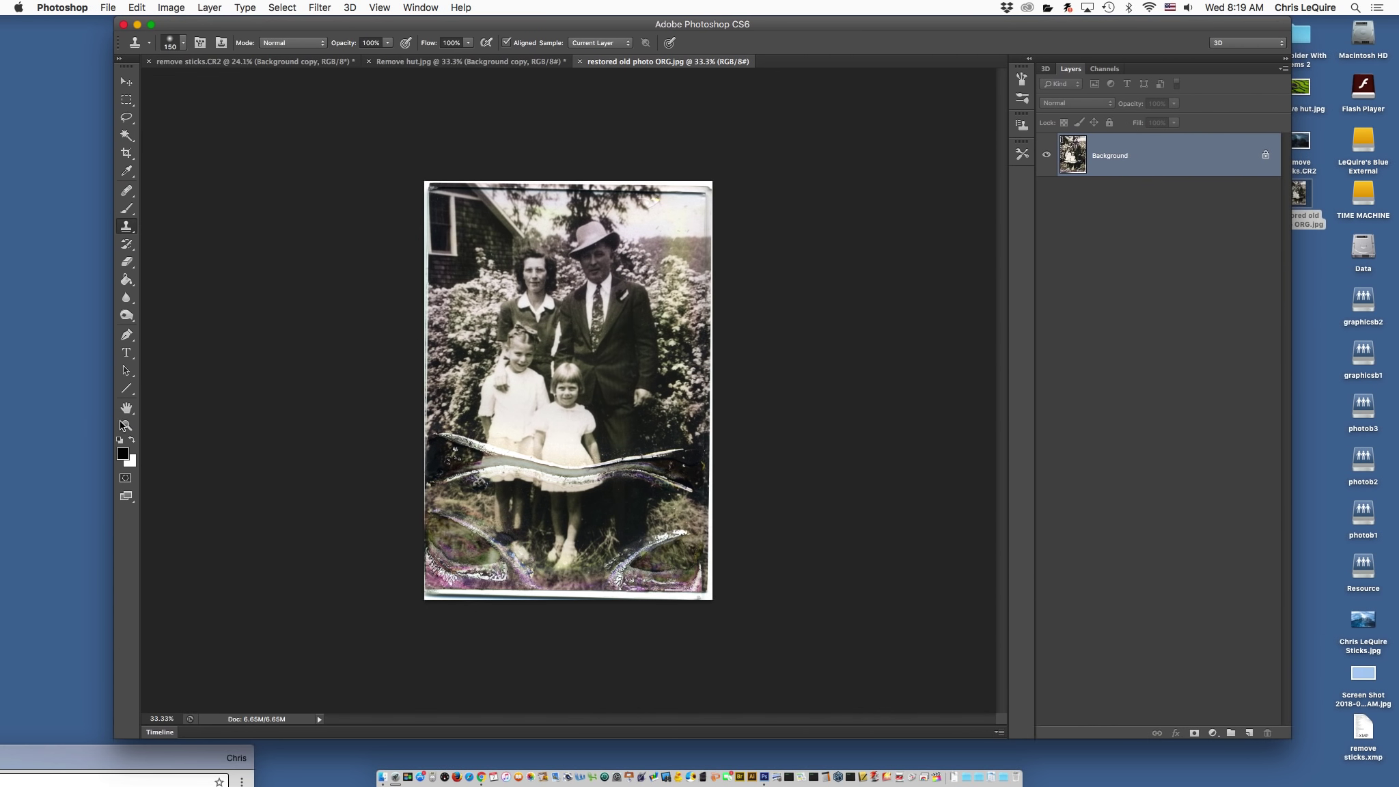
pyautogui.click(121, 425)
pyautogui.moveTo(574, 420); pyautogui.dragTo(632, 414)
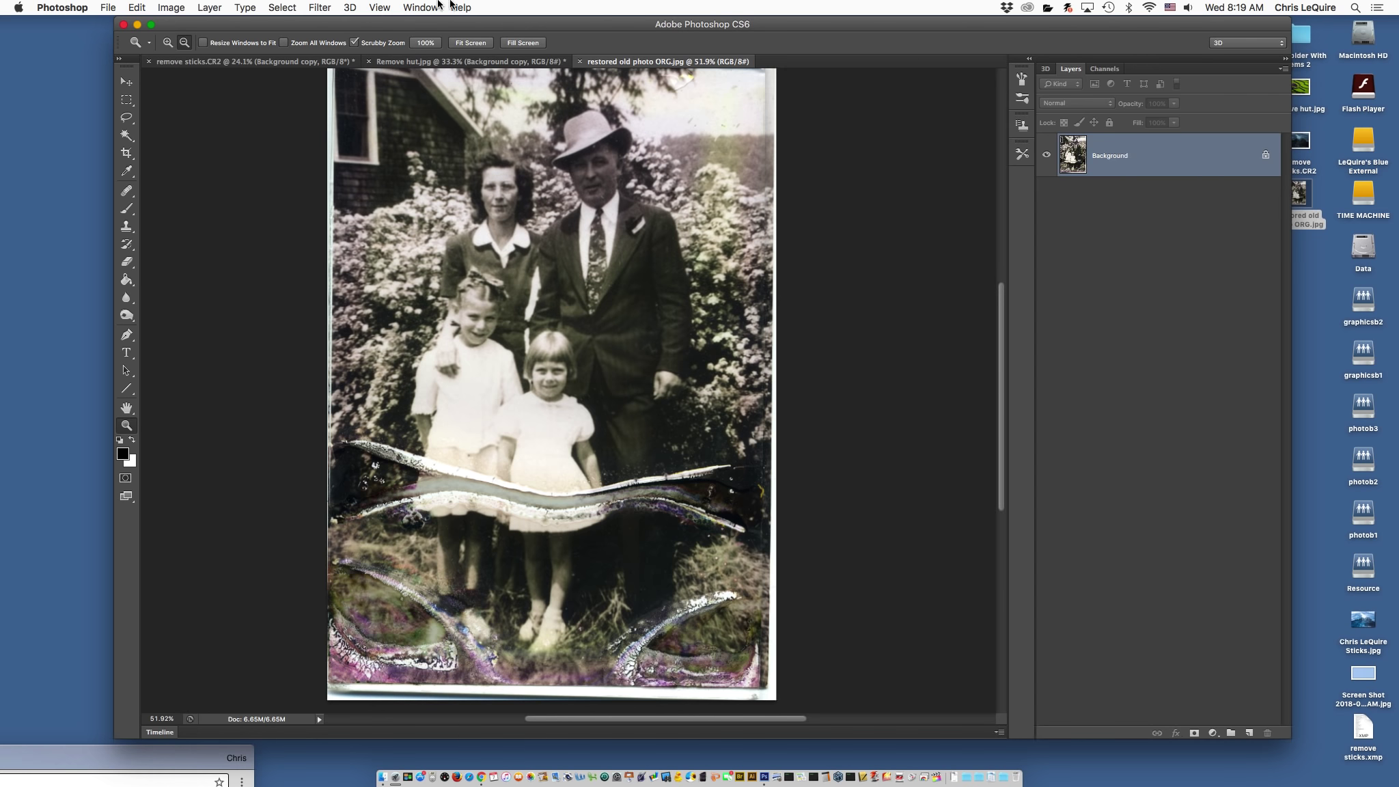
# Step: Shift the Photoshop window aside to uncover the desktop files again
pyautogui.moveTo(423, 24); pyautogui.dragTo(4, 268)
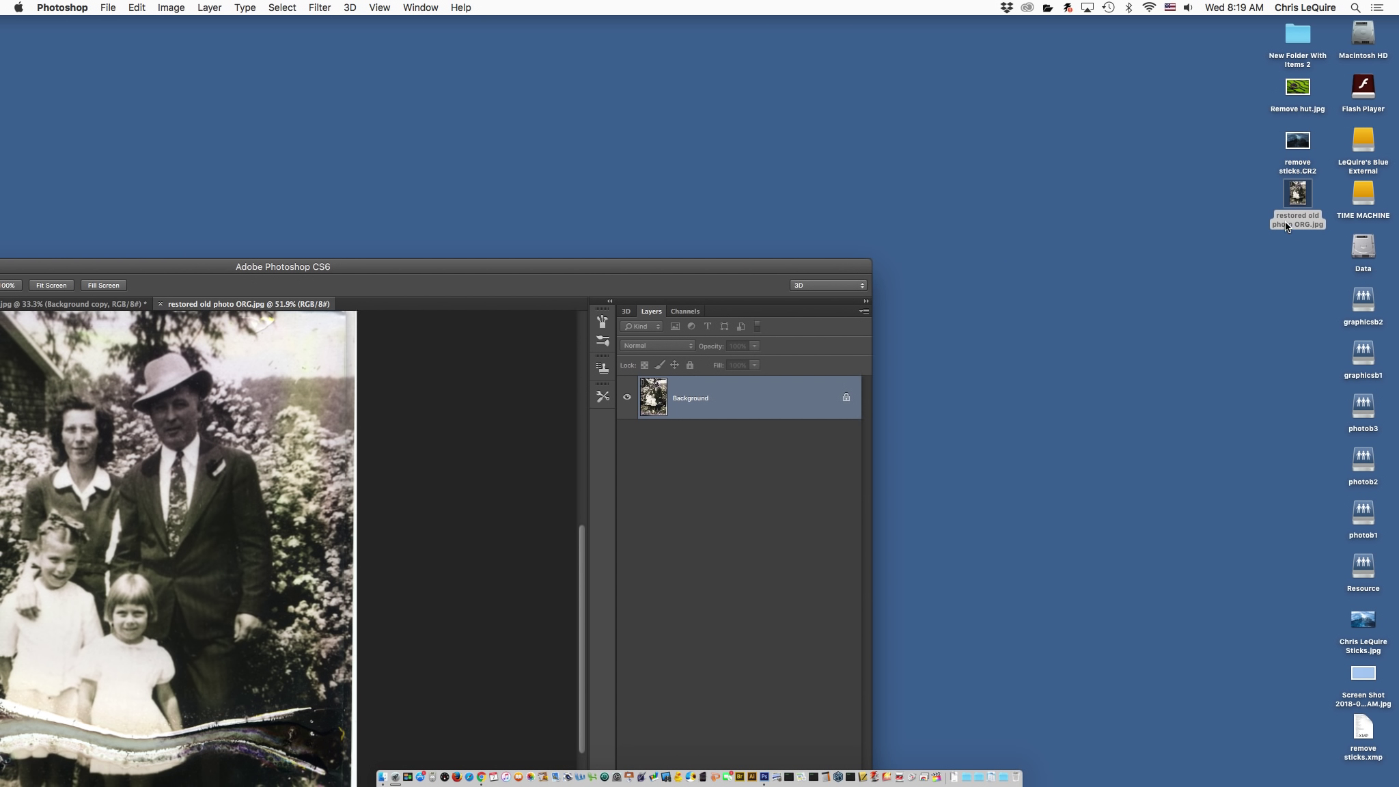
pyautogui.hotkey('ctrl', 'Up')
pyautogui.click(1167, 133)
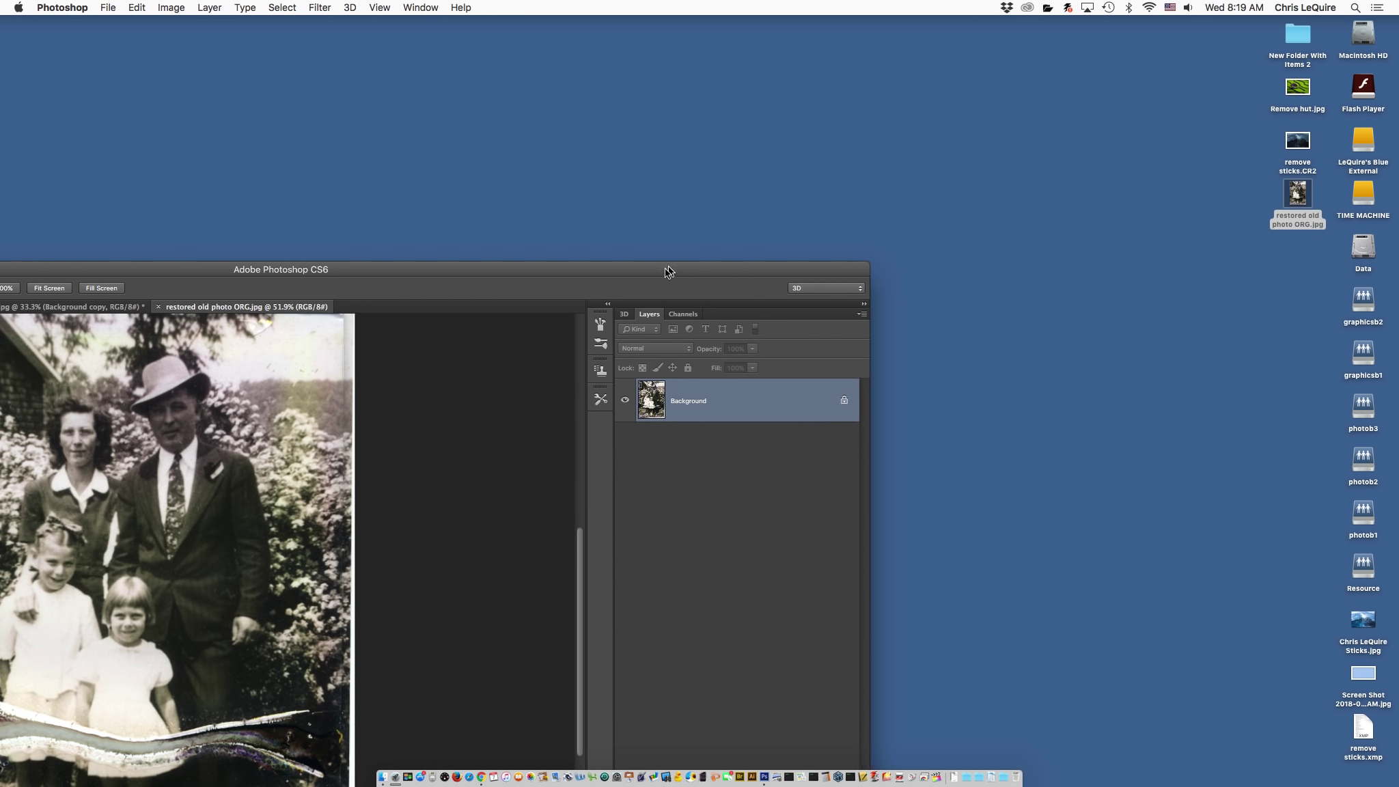
pyautogui.moveTo(669, 267); pyautogui.dragTo(440, 356)
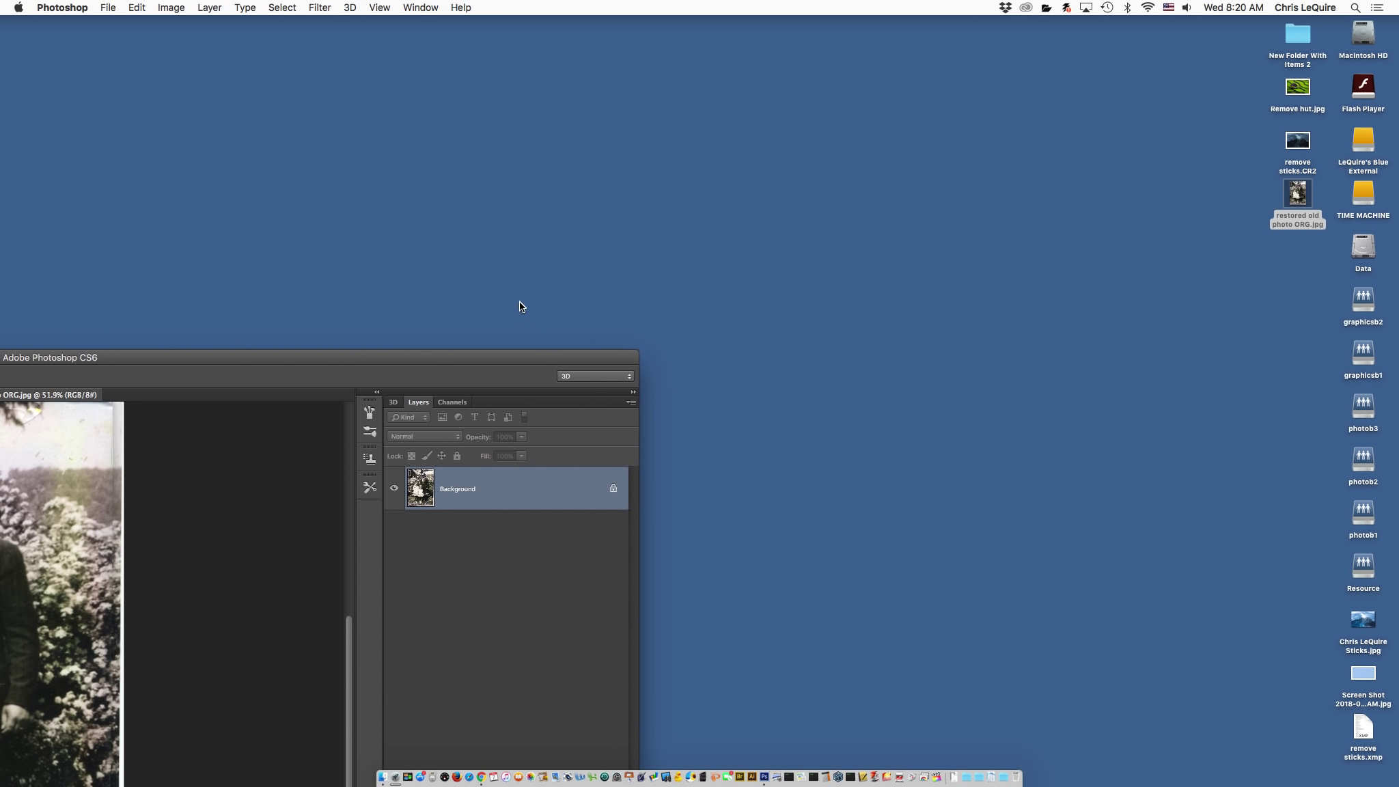